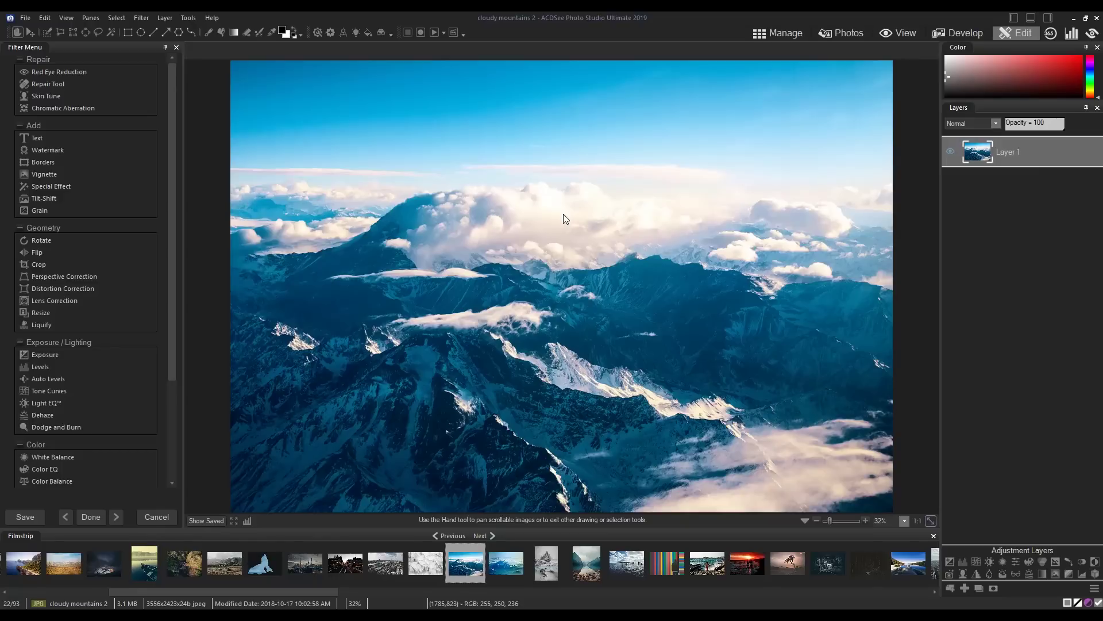
- Paste the copied snowy peak and lake photo as a new layer above the cloudy mountains image
{"action": "left_click", "coordinate": [817, 521]}
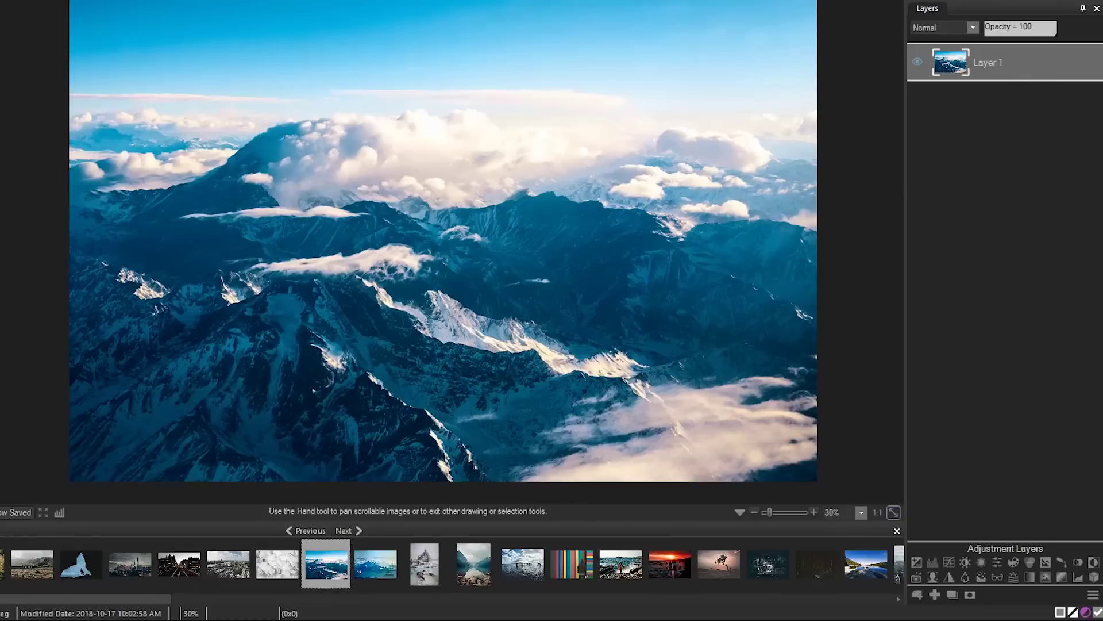
{"action": "key", "text": "ctrl+v"}
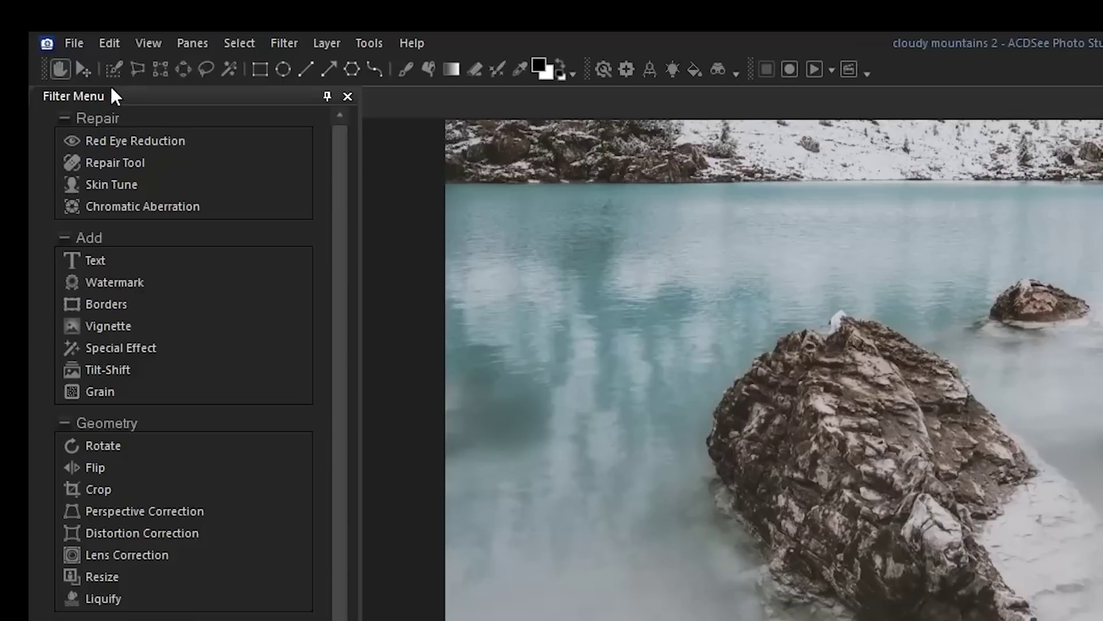
- Try moving and scaling down the pasted peak photo with its aspect ratio locked, and discard the transformation
{"action": "left_click", "coordinate": [87, 71]}
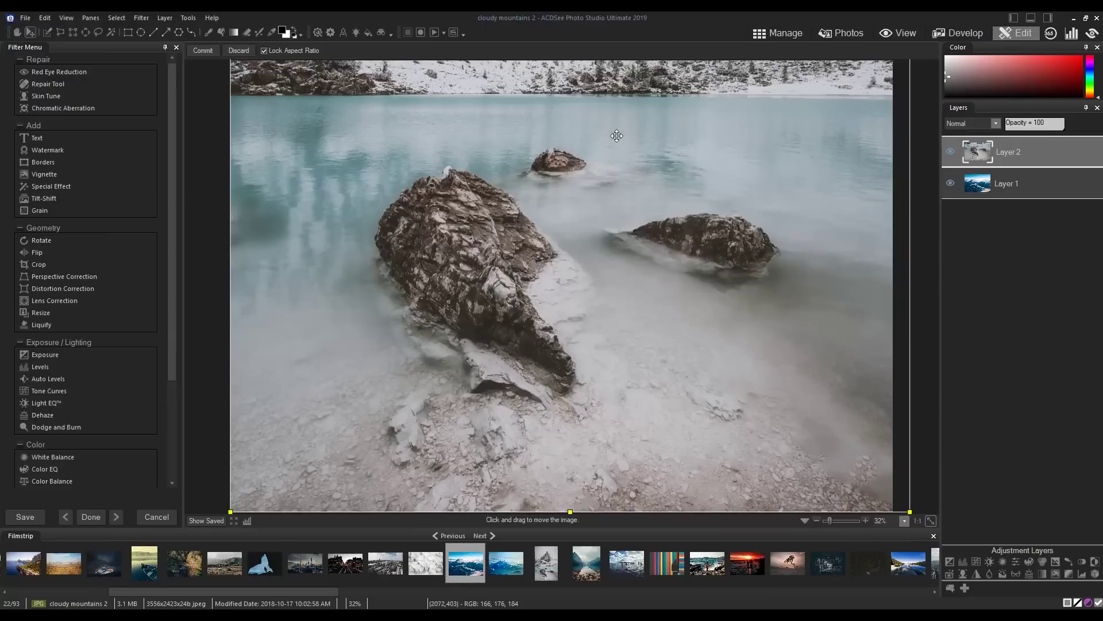
{"action": "left_click_drag", "start_coordinate": [616, 136], "coordinate": [656, 296]}
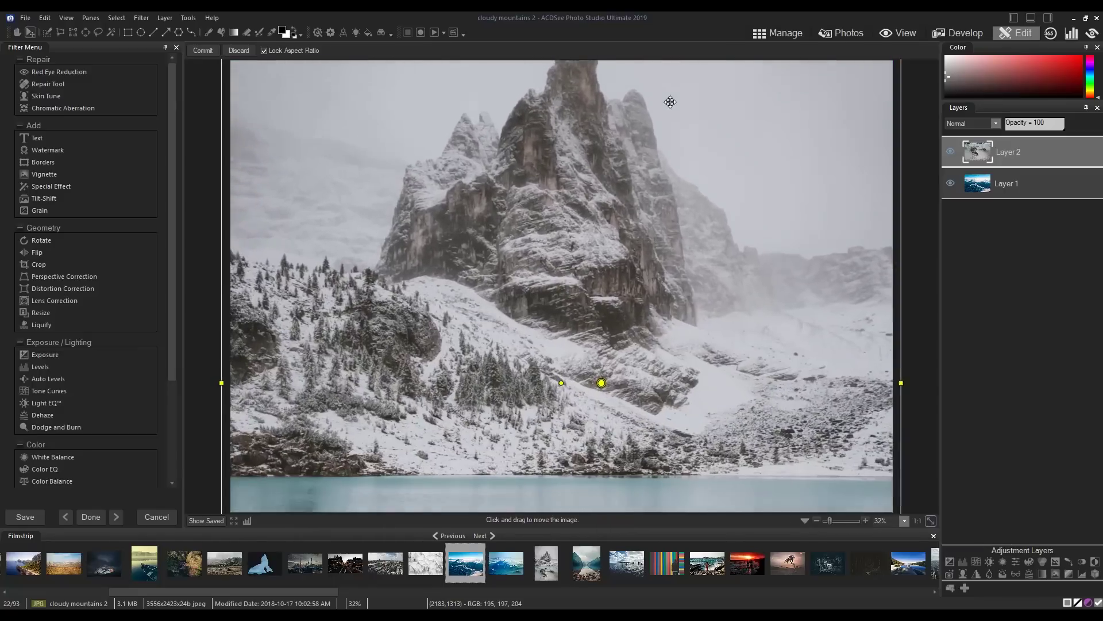
{"action": "mouse_move", "coordinate": [601, 381]}
{"action": "left_mouse_down"}
{"action": "mouse_move", "coordinate": [594, 348]}
{"action": "mouse_move", "coordinate": [607, 364]}
{"action": "left_mouse_up"}
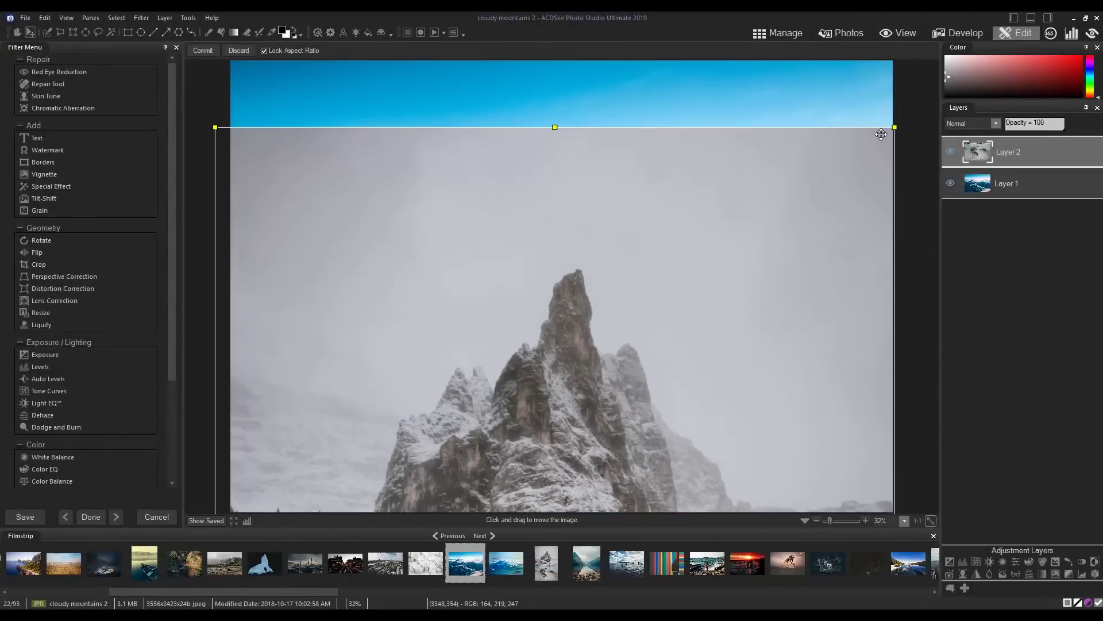
{"action": "left_click_drag", "start_coordinate": [881, 134], "coordinate": [633, 377]}
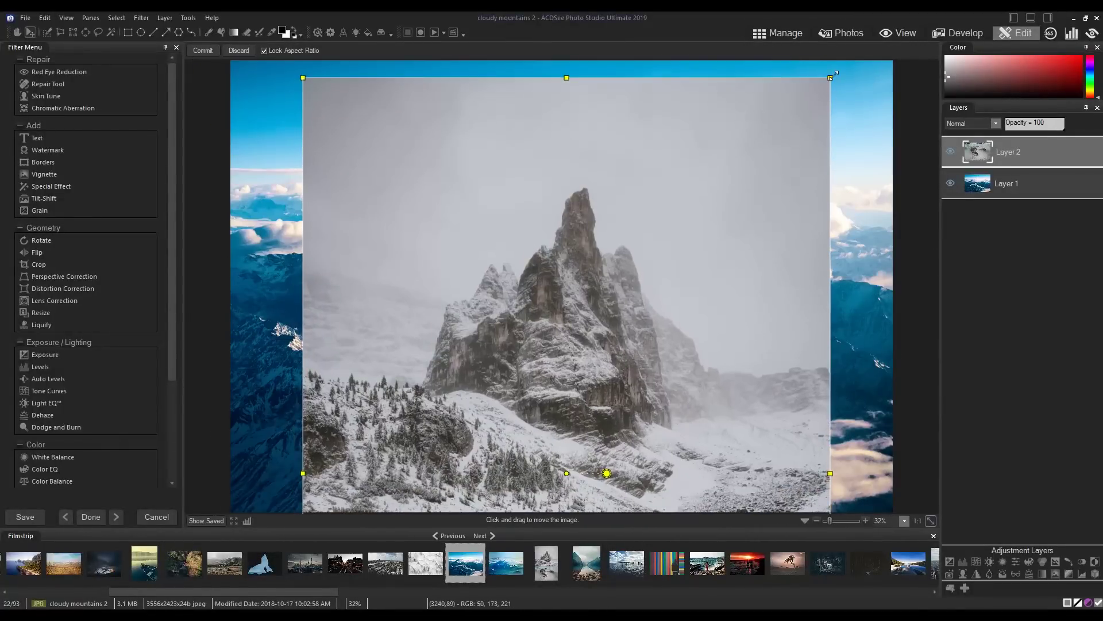
{"action": "left_click_drag", "start_coordinate": [733, 155], "coordinate": [645, 345]}
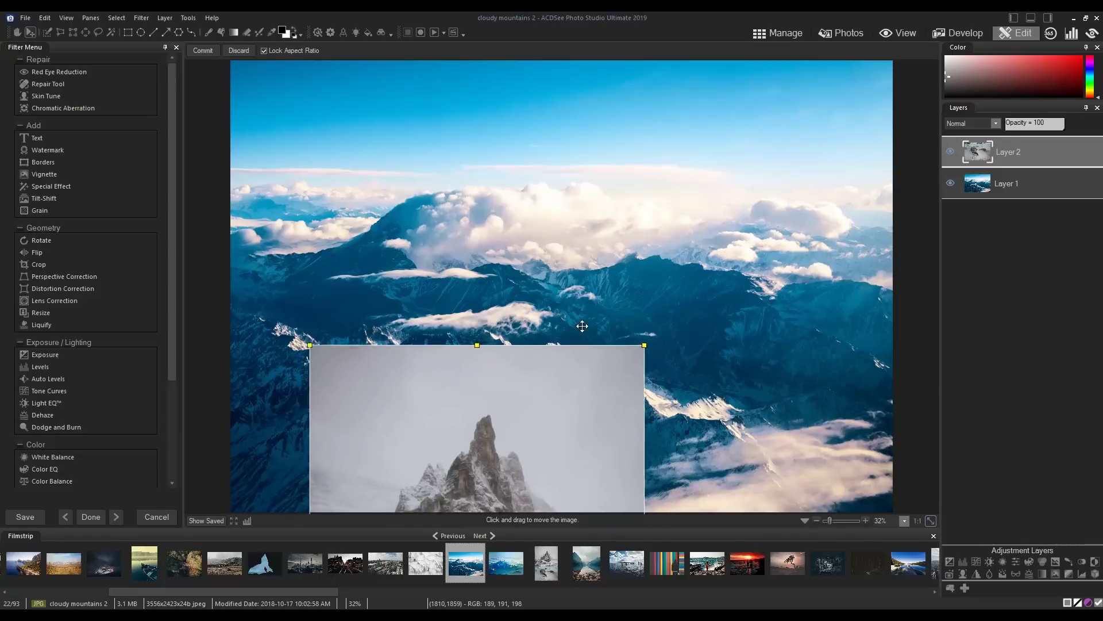
{"action": "left_click_drag", "start_coordinate": [582, 326], "coordinate": [663, 58]}
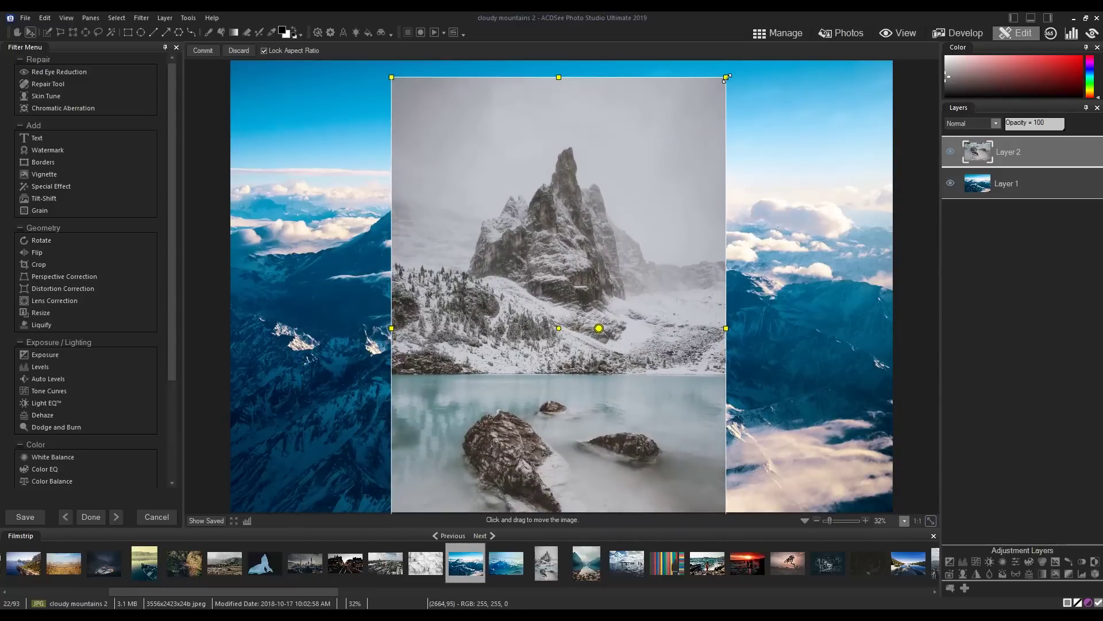
{"action": "left_click_drag", "start_coordinate": [727, 77], "coordinate": [732, 109]}
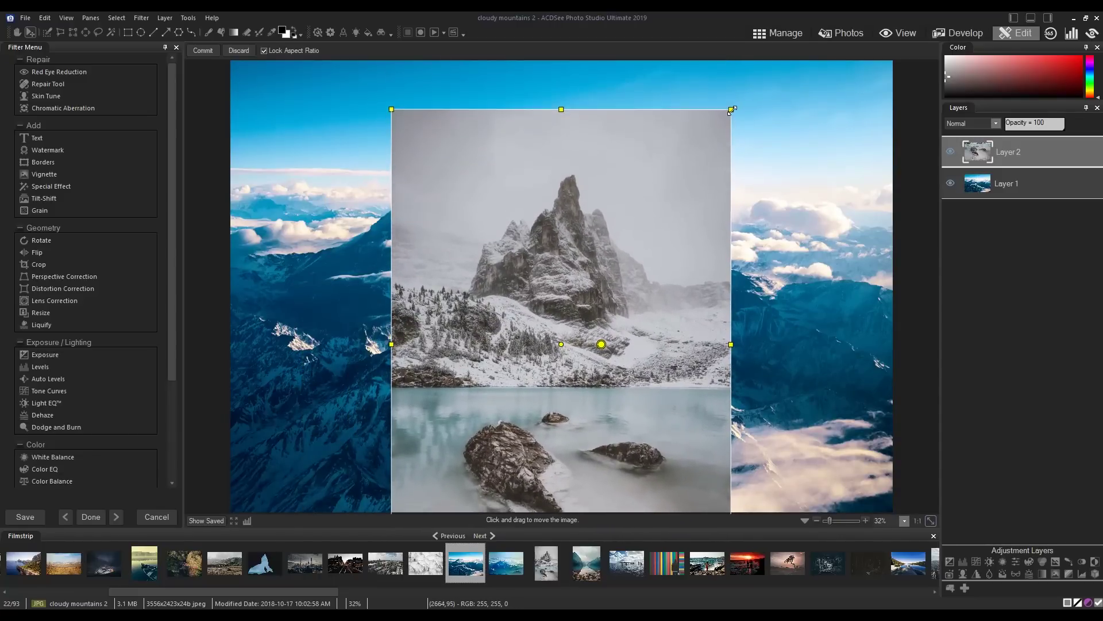
{"action": "left_click_drag", "start_coordinate": [673, 195], "coordinate": [678, 156]}
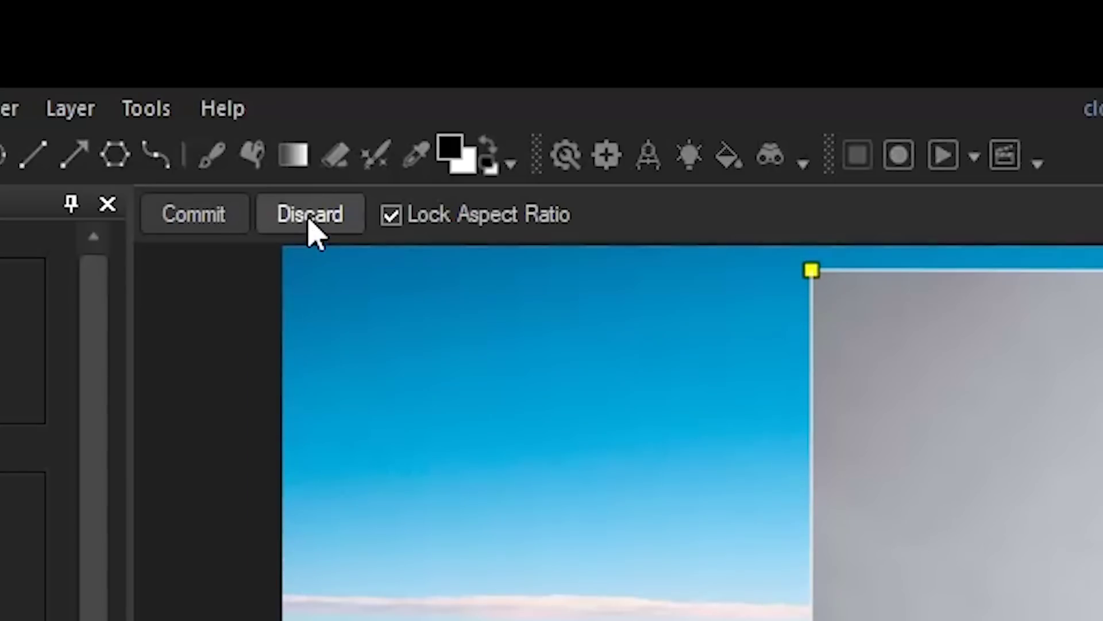
{"action": "left_click", "coordinate": [310, 230]}
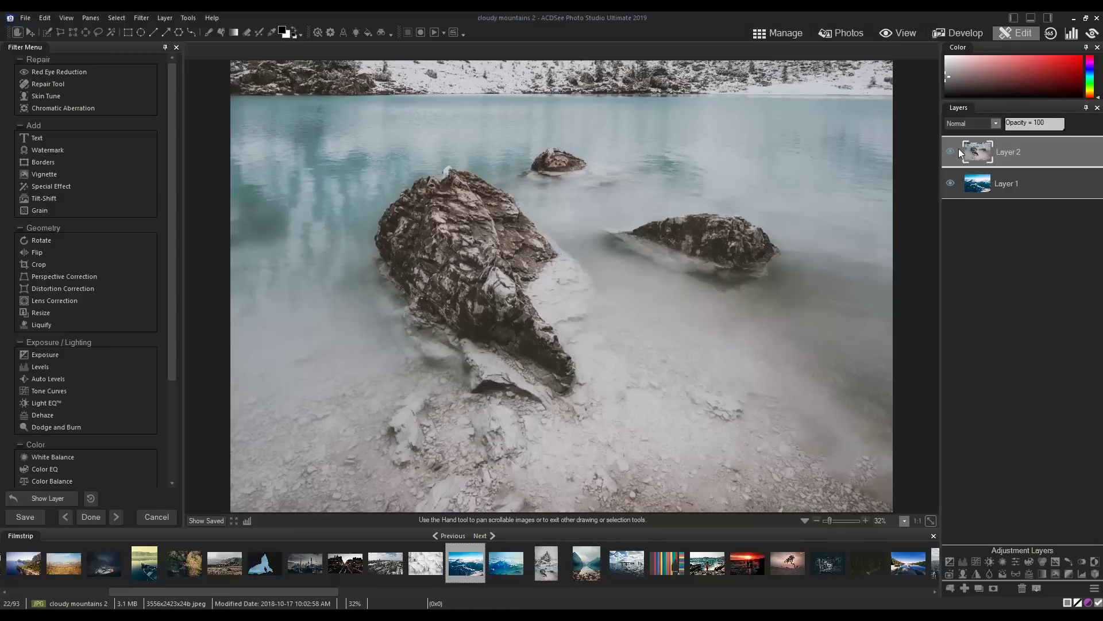
- Hide Layer 2 and magnify the cloudy mountains image to 53%
{"action": "left_click", "coordinate": [958, 151]}
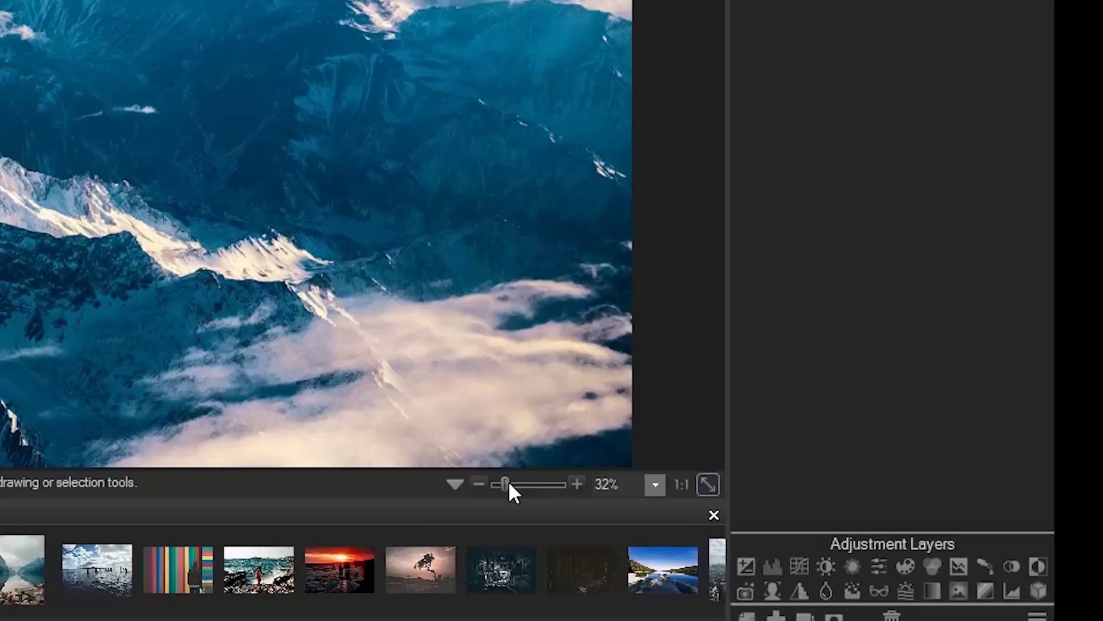
{"action": "left_click_drag", "start_coordinate": [831, 518], "coordinate": [833, 519]}
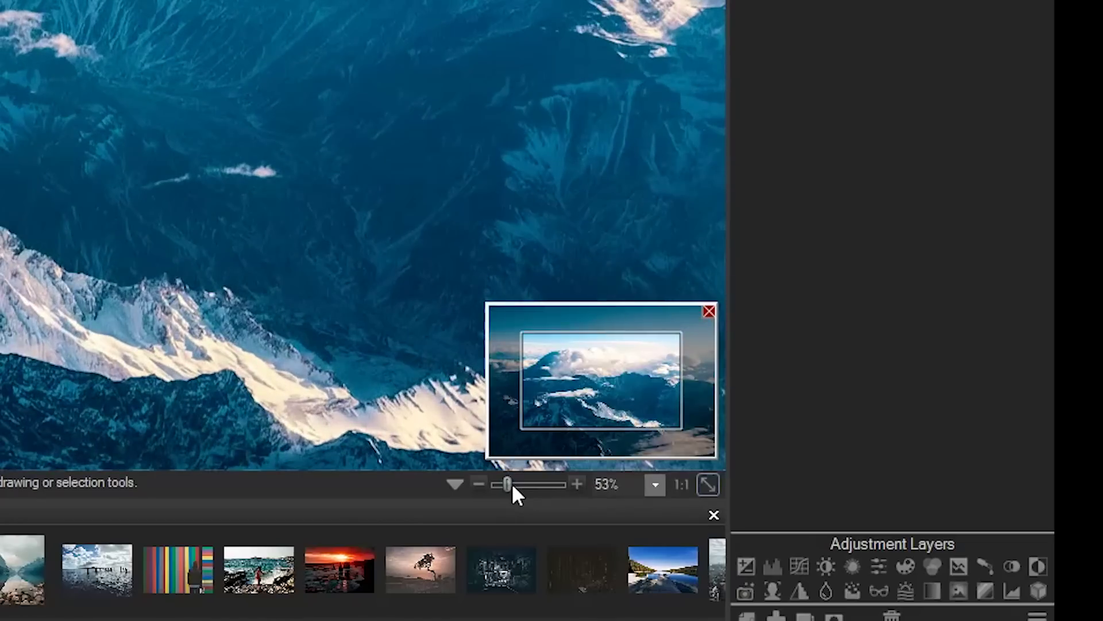
{"action": "left_click_drag", "start_coordinate": [513, 486], "coordinate": [512, 485]}
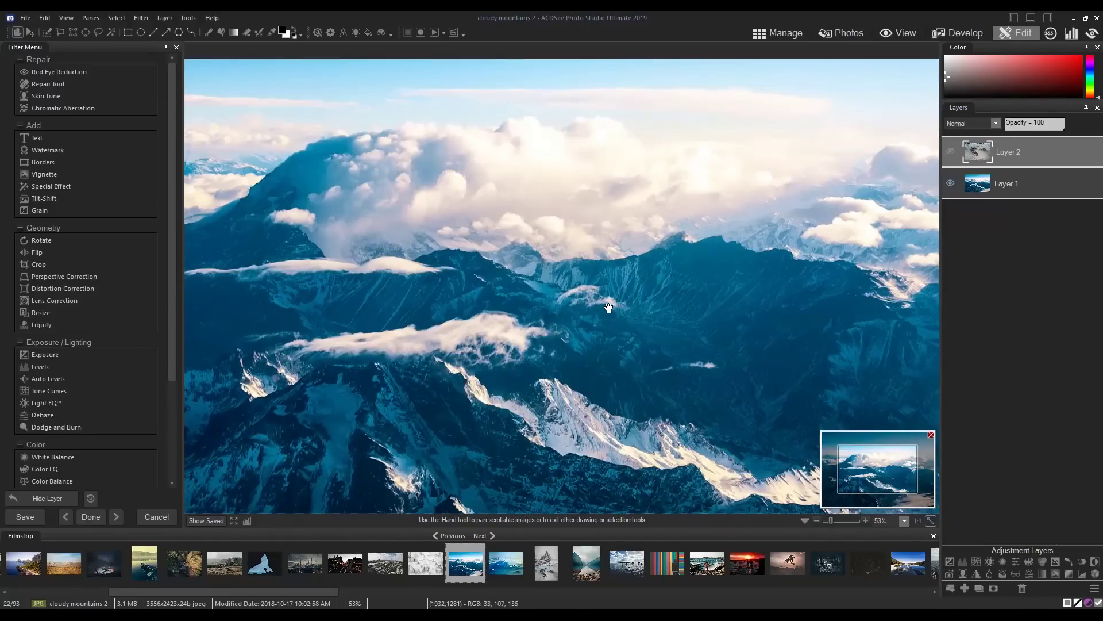
- Examine different areas of the magnified mountains using the Hand tool and navigator, and fit the whole image back in view
{"action": "left_click", "coordinate": [18, 32]}
{"action": "left_click_drag", "start_coordinate": [675, 270], "coordinate": [510, 305]}
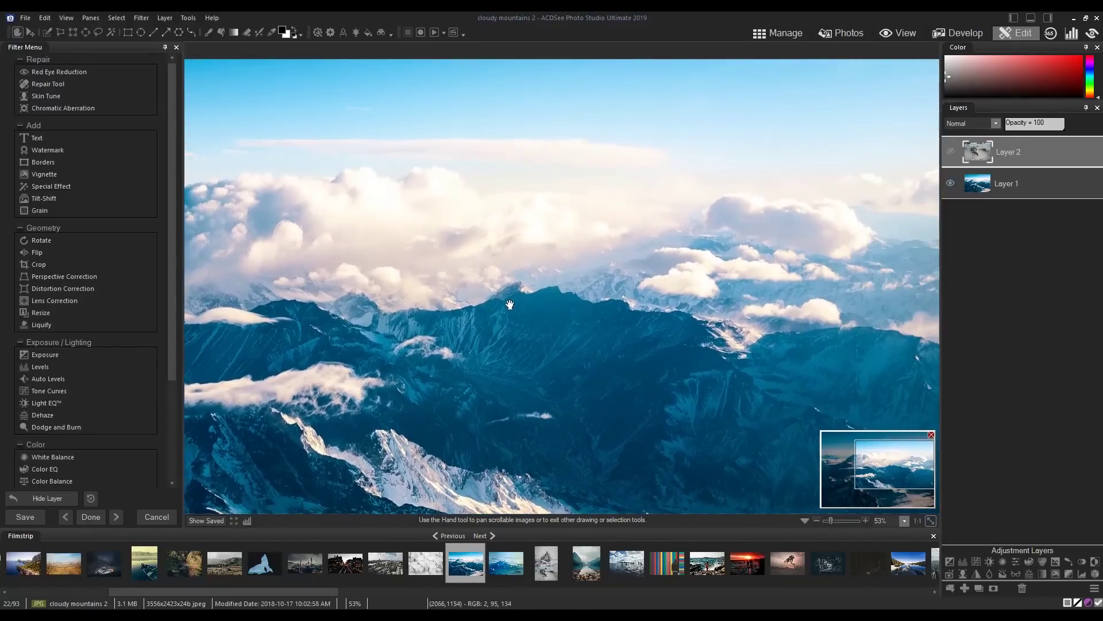
{"action": "left_click_drag", "start_coordinate": [700, 178], "coordinate": [590, 277]}
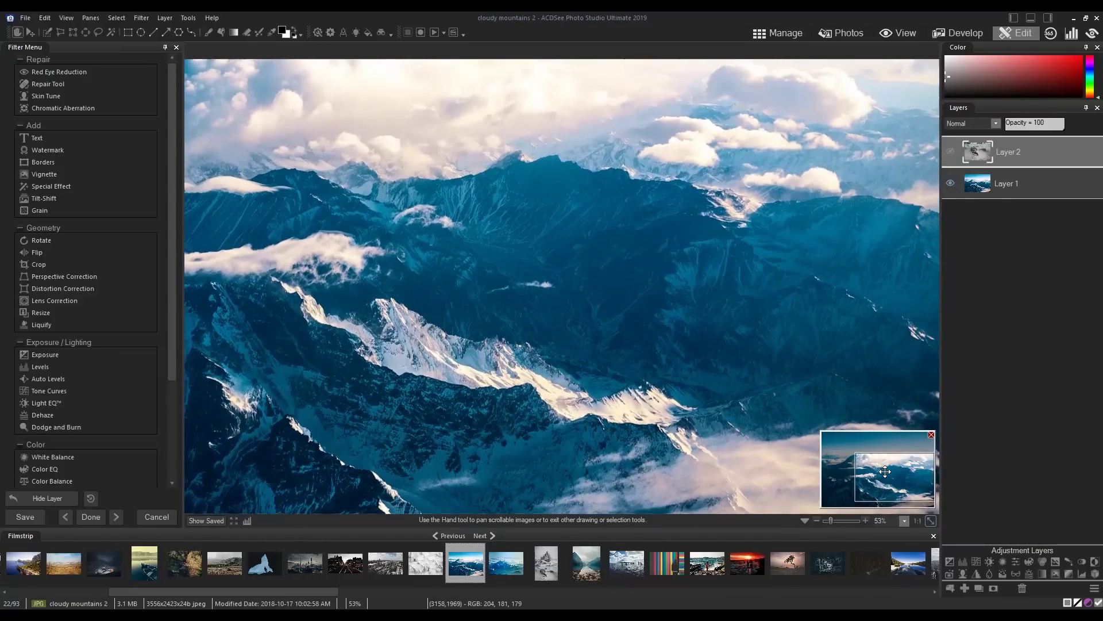
{"action": "mouse_move", "coordinate": [885, 471]}
{"action": "left_mouse_down"}
{"action": "mouse_move", "coordinate": [853, 475]}
{"action": "mouse_move", "coordinate": [891, 442]}
{"action": "mouse_move", "coordinate": [894, 481]}
{"action": "mouse_move", "coordinate": [881, 472]}
{"action": "left_mouse_up"}
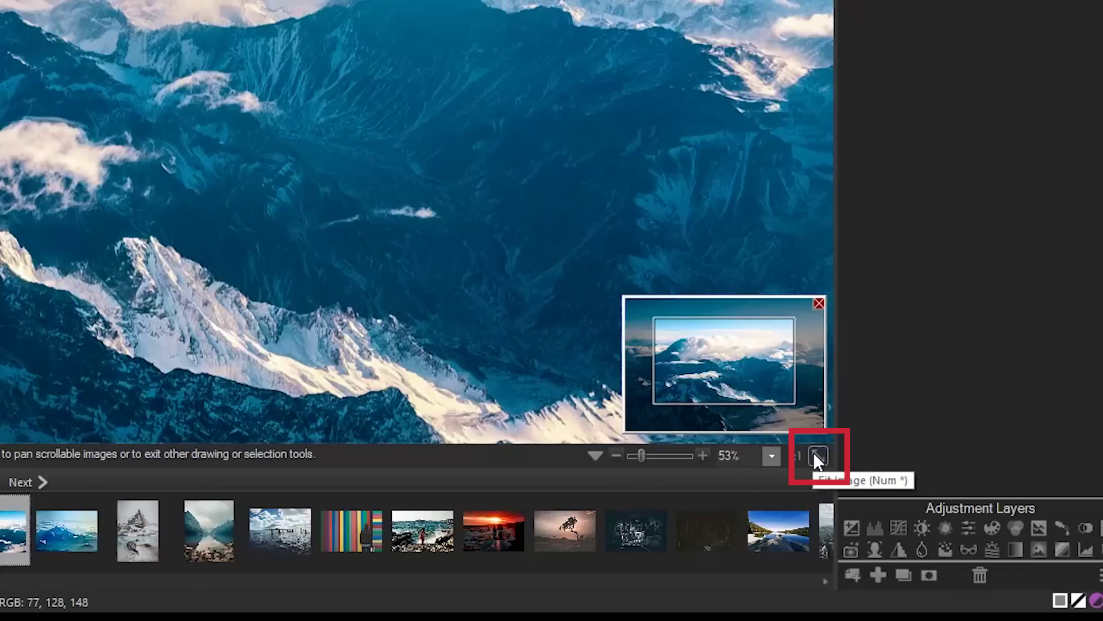
{"action": "left_click", "coordinate": [816, 456]}
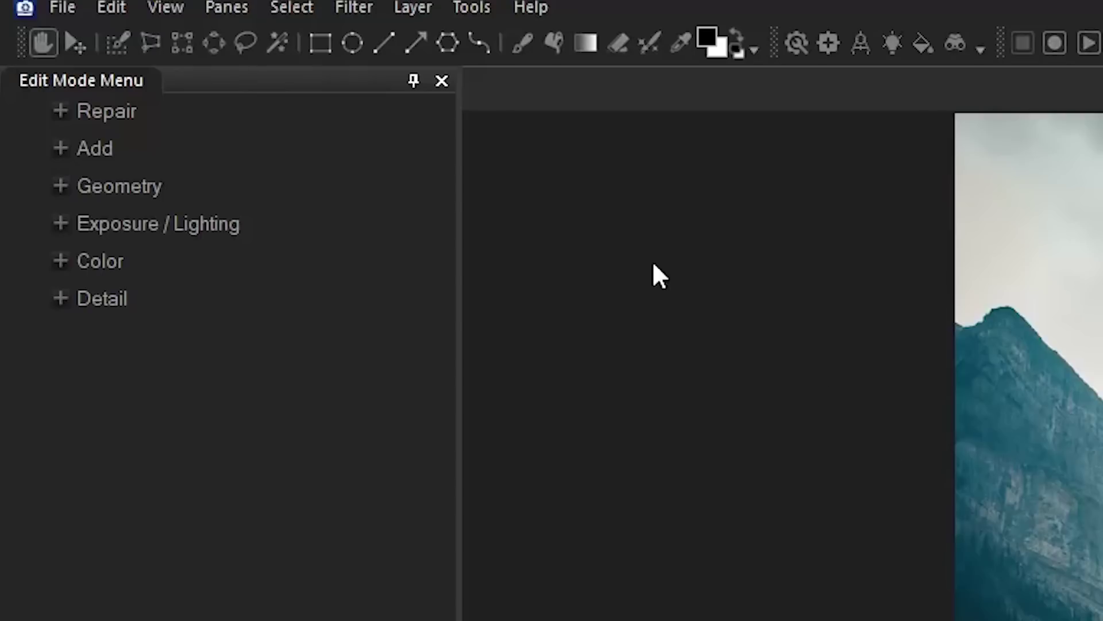
- Expand the Repair, Add, Geometry, Exposure / Lighting, Color and Detail filter groups
{"action": "left_click", "coordinate": [64, 111]}
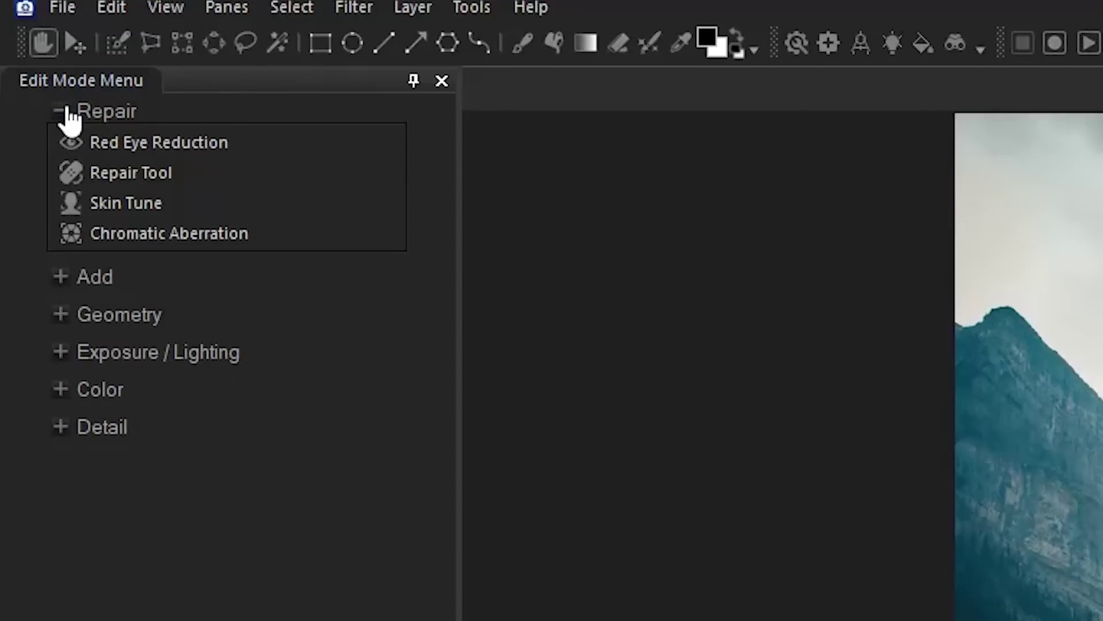
{"action": "left_click", "coordinate": [70, 279]}
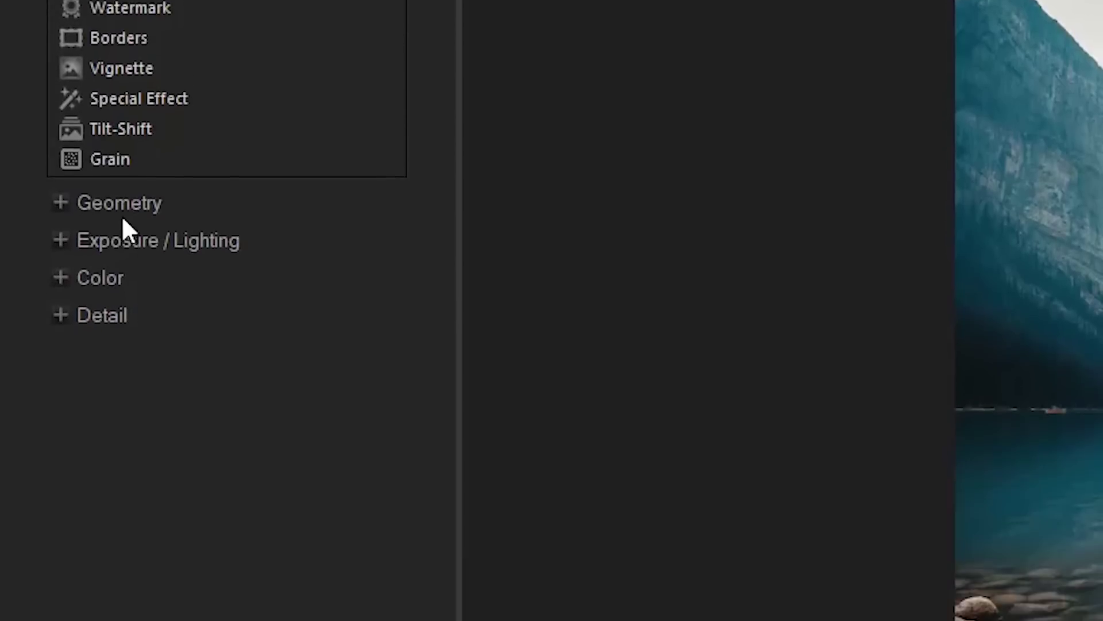
{"action": "left_click", "coordinate": [123, 292]}
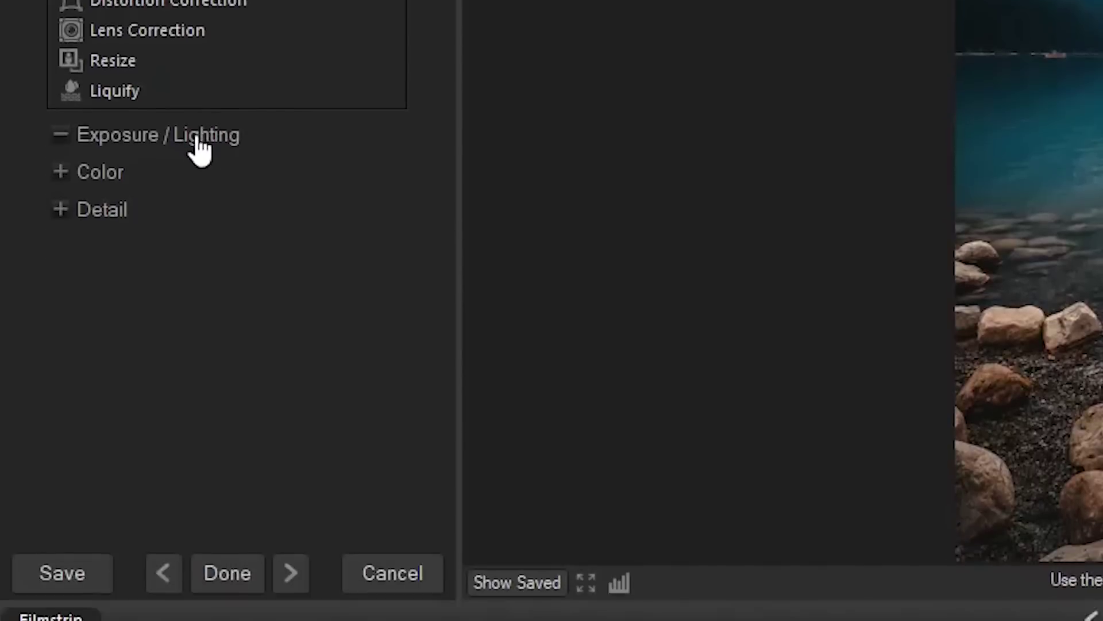
{"action": "left_click", "coordinate": [197, 226]}
{"action": "left_click", "coordinate": [135, 315]}
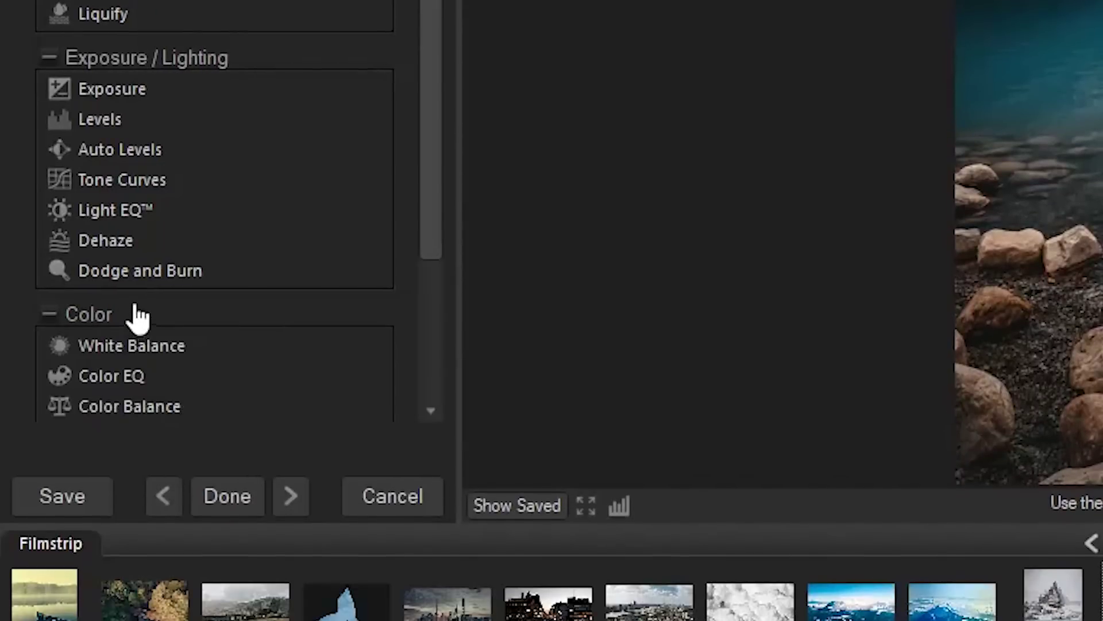
{"action": "scroll", "coordinate": [141, 288], "scroll_direction": "down", "scroll_amount": 3}
{"action": "left_click", "coordinate": [109, 378]}
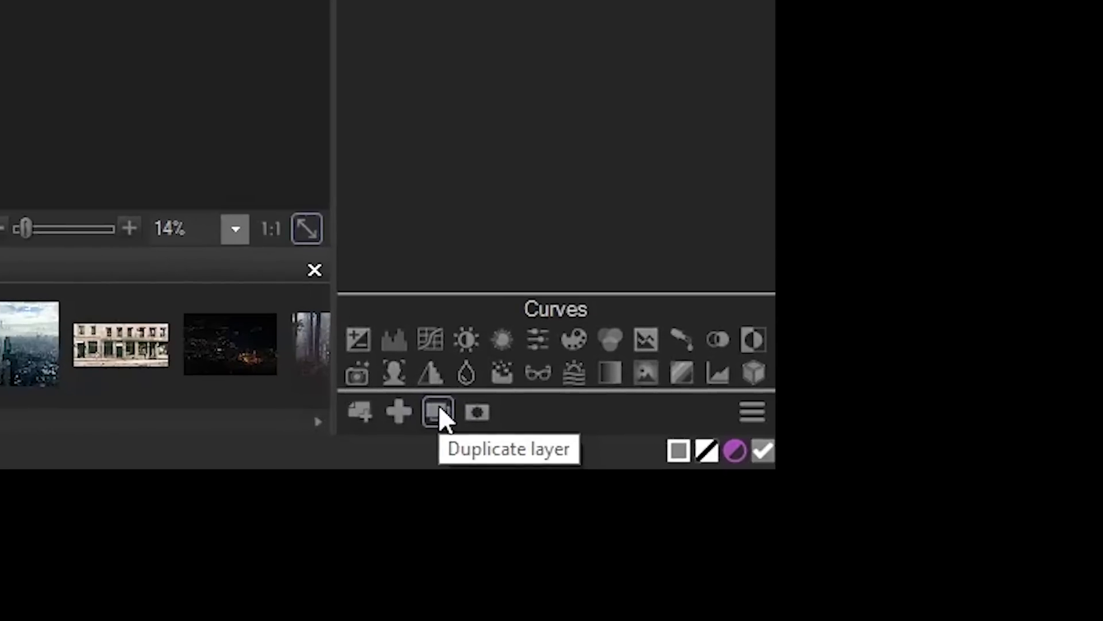
- Duplicate Layer 1 of the lake photo and open the Light EQ filter on the copy
{"action": "left_click", "coordinate": [439, 411]}
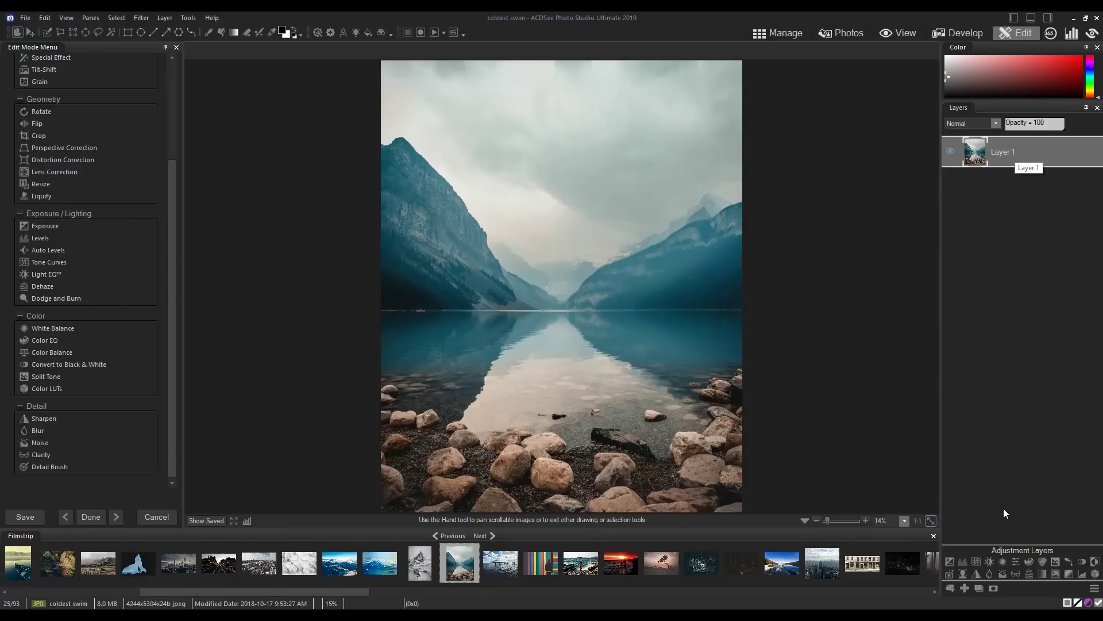
{"action": "left_click", "coordinate": [979, 589]}
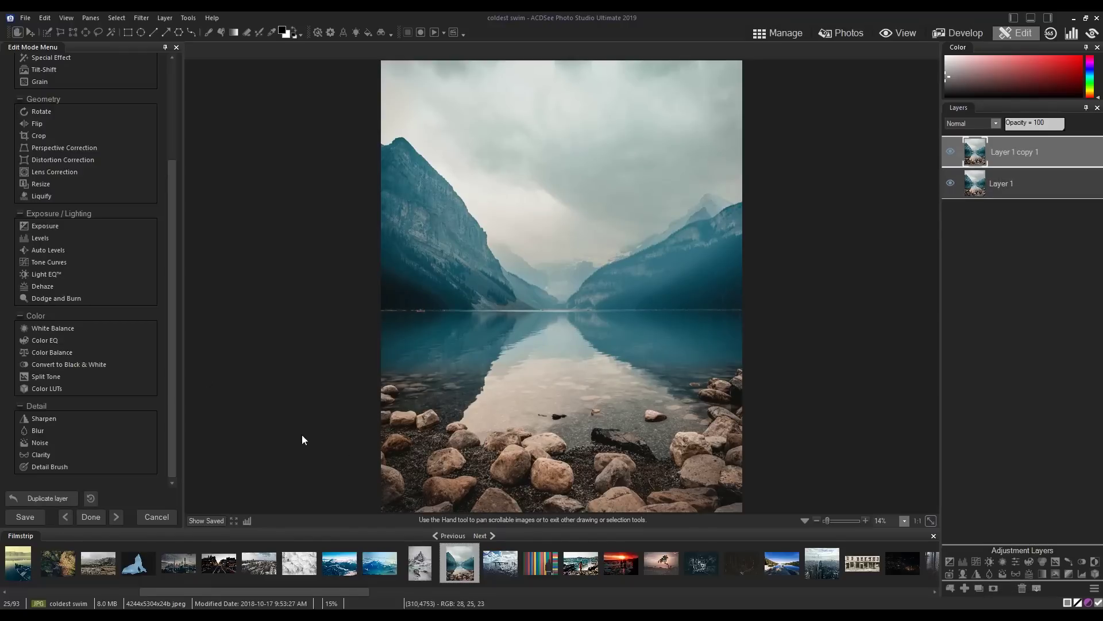
{"action": "left_click", "coordinate": [49, 276]}
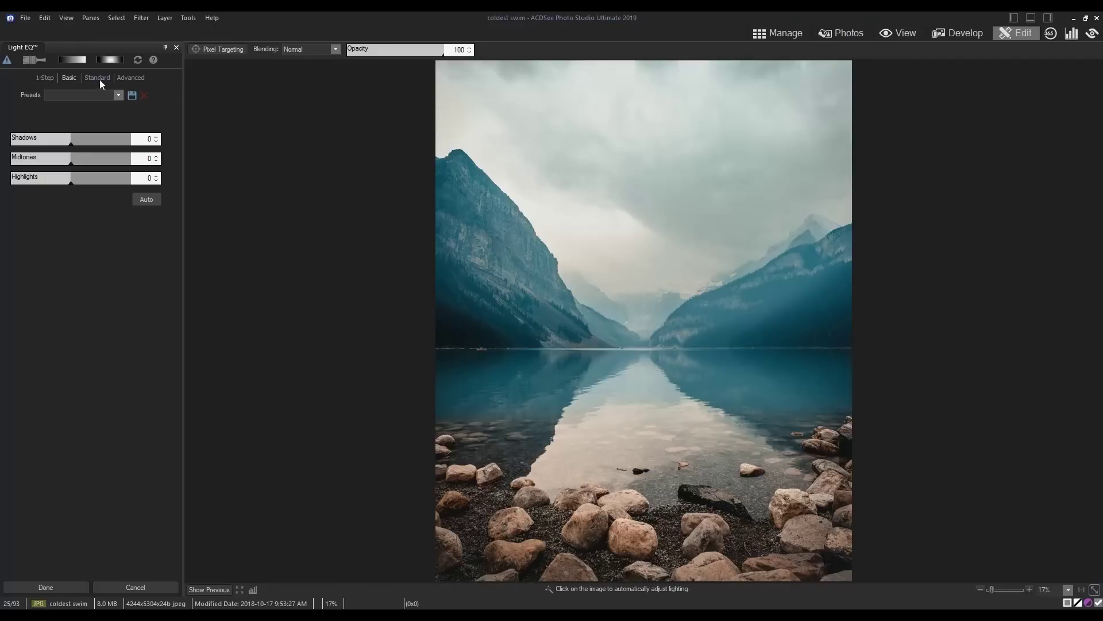
- Enable the edit brush with nib width 24, feathering 47, pressure 72 and Magic smart brushing
{"action": "left_click", "coordinate": [33, 60]}
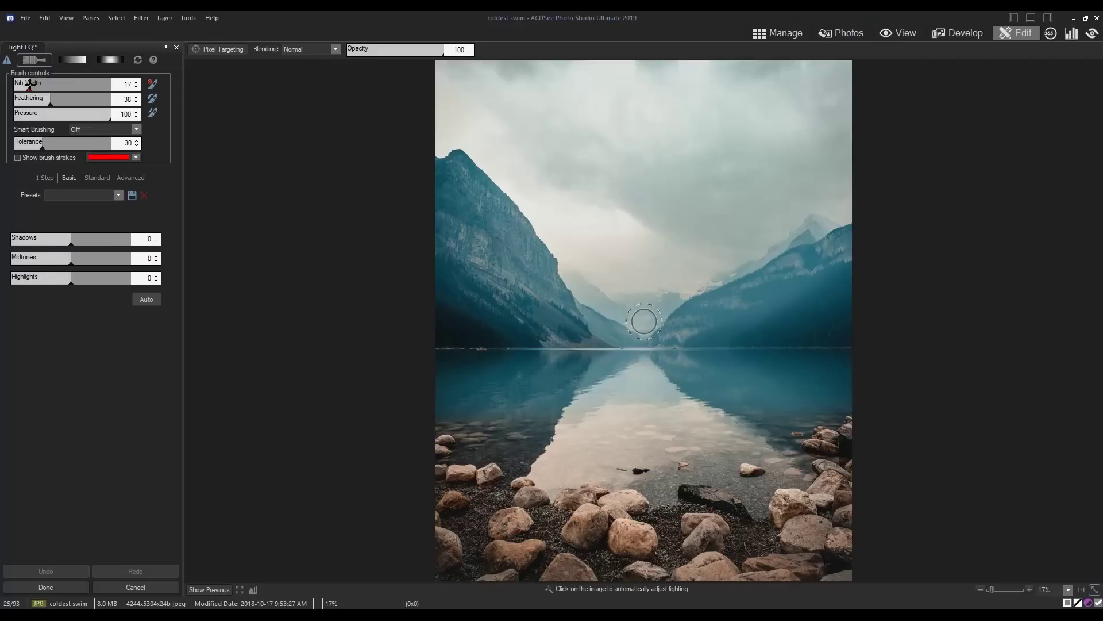
{"action": "left_click_drag", "start_coordinate": [38, 84], "coordinate": [82, 113]}
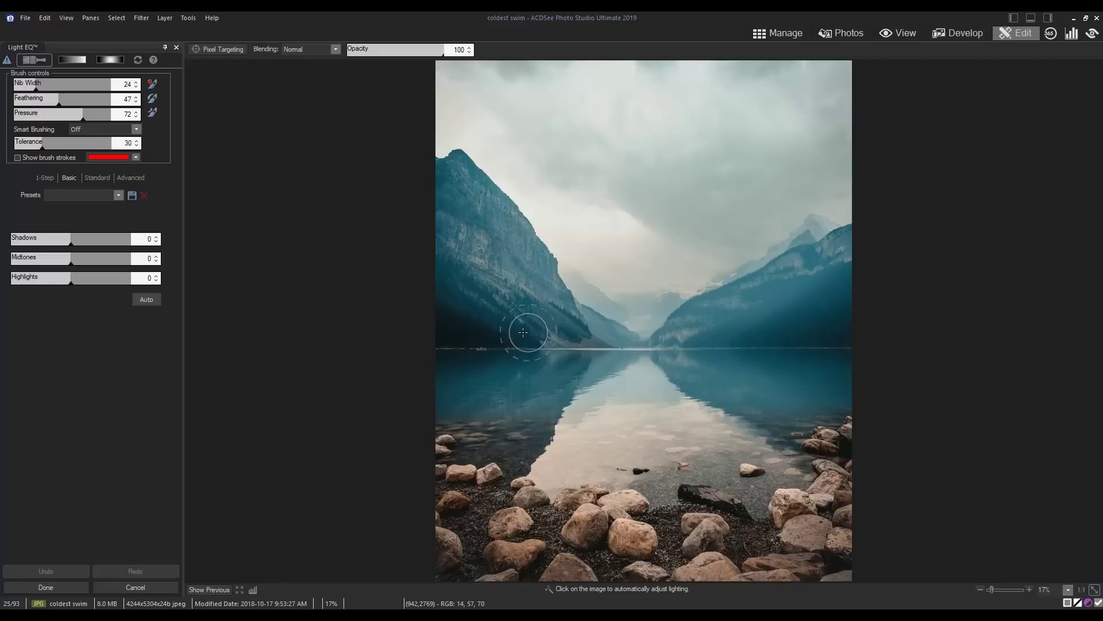
{"action": "left_click", "coordinate": [84, 131]}
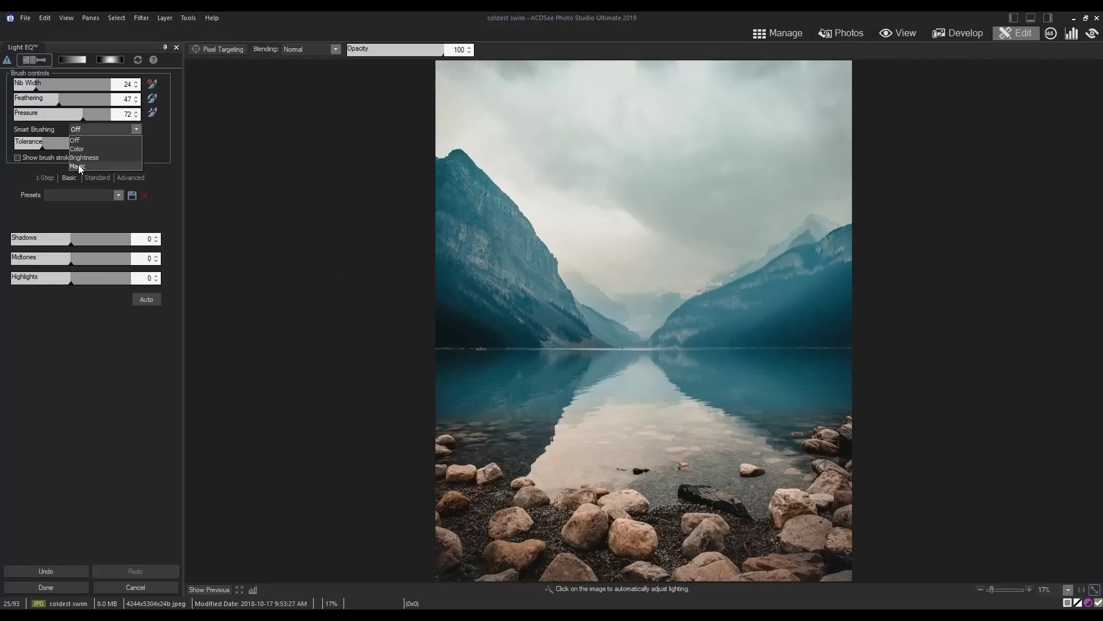
{"action": "left_click", "coordinate": [78, 166]}
- Brush over the base and outer side of the left mountain with brush strokes shown, and hide the stroke overlay
{"action": "left_click", "coordinate": [17, 157]}
{"action": "mouse_move", "coordinate": [562, 341]}
{"action": "left_mouse_down"}
{"action": "mouse_move", "coordinate": [540, 293]}
{"action": "mouse_move", "coordinate": [533, 308]}
{"action": "mouse_move", "coordinate": [480, 333]}
{"action": "mouse_move", "coordinate": [444, 326]}
{"action": "mouse_move", "coordinate": [459, 308]}
{"action": "mouse_move", "coordinate": [441, 203]}
{"action": "mouse_move", "coordinate": [452, 197]}
{"action": "mouse_move", "coordinate": [453, 171]}
{"action": "left_mouse_up"}
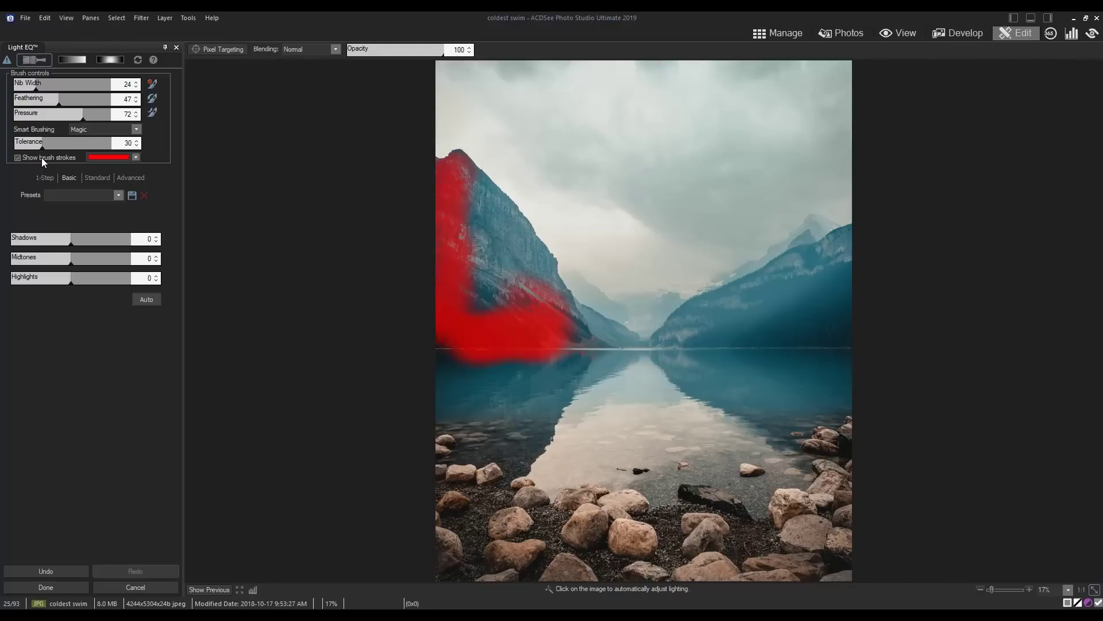
{"action": "left_click", "coordinate": [41, 157]}
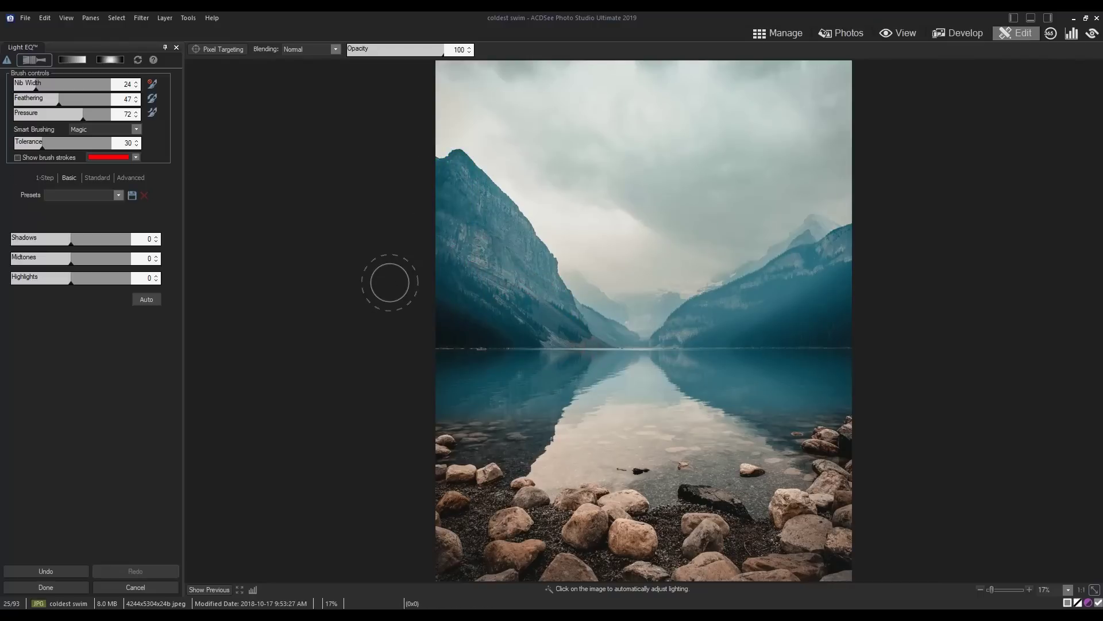
- Set the Light EQ midtones to -48 and brush the effect onto the lake, the right mountain and more of the left mountain
{"action": "mouse_move", "coordinate": [71, 261]}
{"action": "left_mouse_down"}
{"action": "mouse_move", "coordinate": [31, 256]}
{"action": "mouse_move", "coordinate": [42, 259]}
{"action": "left_mouse_up"}
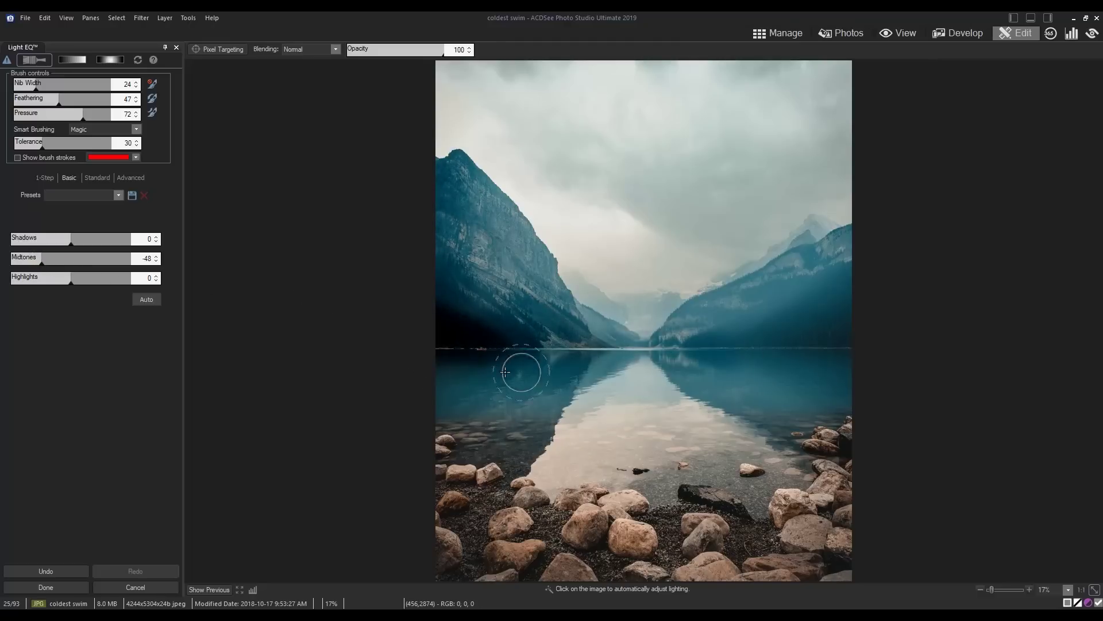
{"action": "mouse_move", "coordinate": [505, 372]}
{"action": "left_mouse_down"}
{"action": "mouse_move", "coordinate": [698, 343]}
{"action": "mouse_move", "coordinate": [672, 338]}
{"action": "mouse_move", "coordinate": [777, 285]}
{"action": "mouse_move", "coordinate": [780, 308]}
{"action": "mouse_move", "coordinate": [810, 333]}
{"action": "left_mouse_up"}
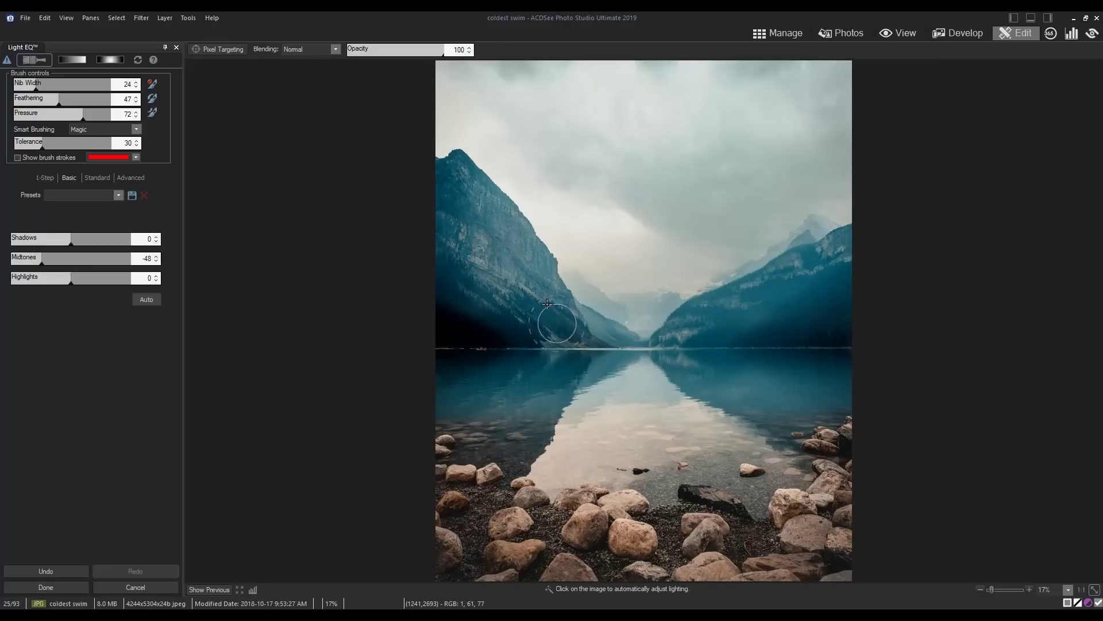
{"action": "mouse_move", "coordinate": [548, 303]}
{"action": "left_mouse_down"}
{"action": "mouse_move", "coordinate": [518, 235]}
{"action": "mouse_move", "coordinate": [493, 226]}
{"action": "mouse_move", "coordinate": [470, 273]}
{"action": "mouse_move", "coordinate": [453, 178]}
{"action": "mouse_move", "coordinate": [463, 175]}
{"action": "mouse_move", "coordinate": [456, 260]}
{"action": "left_mouse_up"}
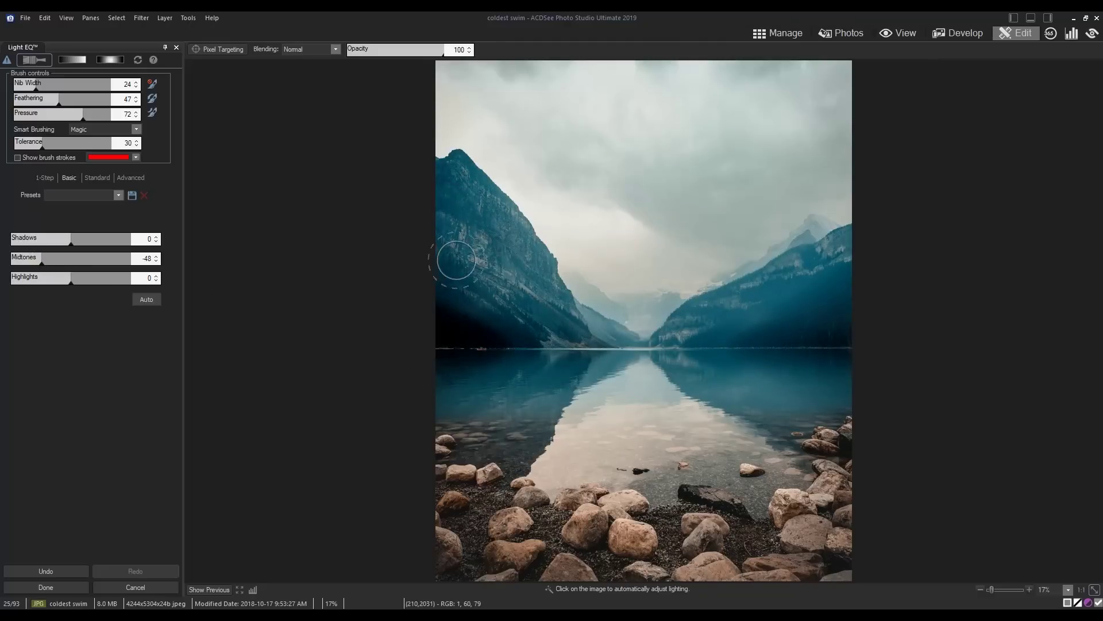
- Restrict pixel targeting to green and cyan at 100, with every other targeted color at 0
{"action": "left_click", "coordinate": [217, 50]}
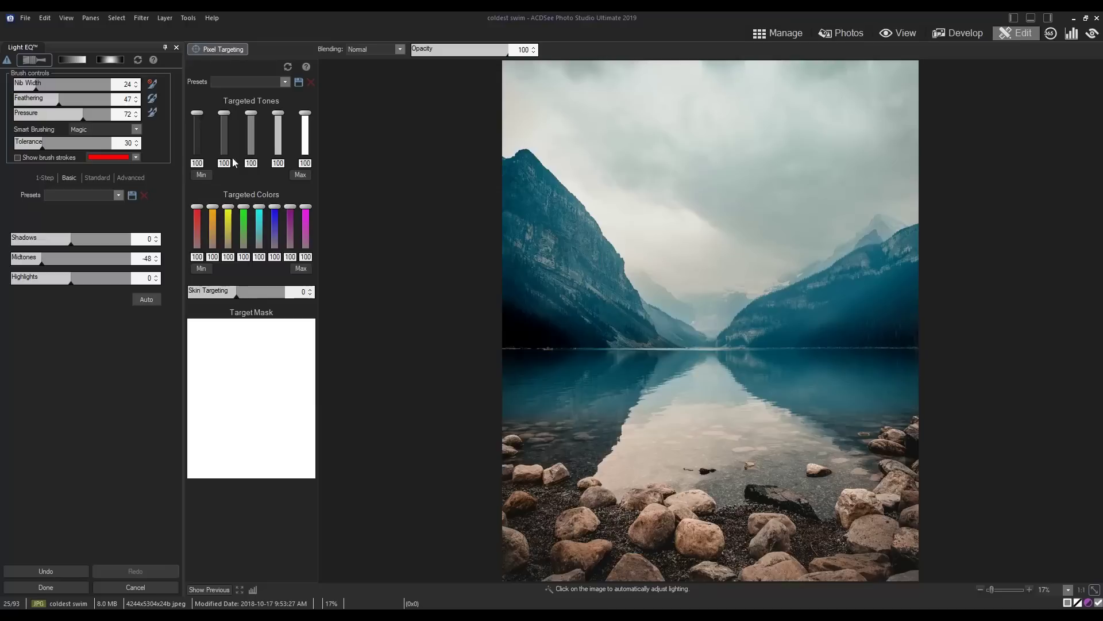
{"action": "left_click", "coordinate": [201, 268]}
{"action": "left_click_drag", "start_coordinate": [243, 248], "coordinate": [257, 185]}
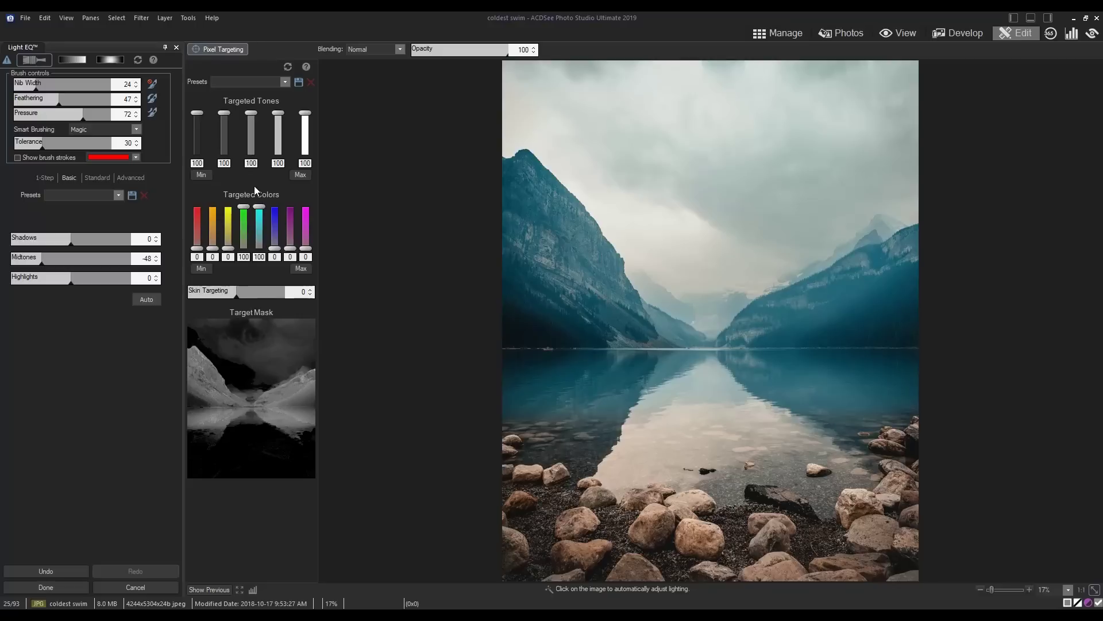
- Turn off the edit brush, set Light EQ shadows to -43 and highlights to -72, and apply the filter
{"action": "left_click", "coordinate": [35, 60]}
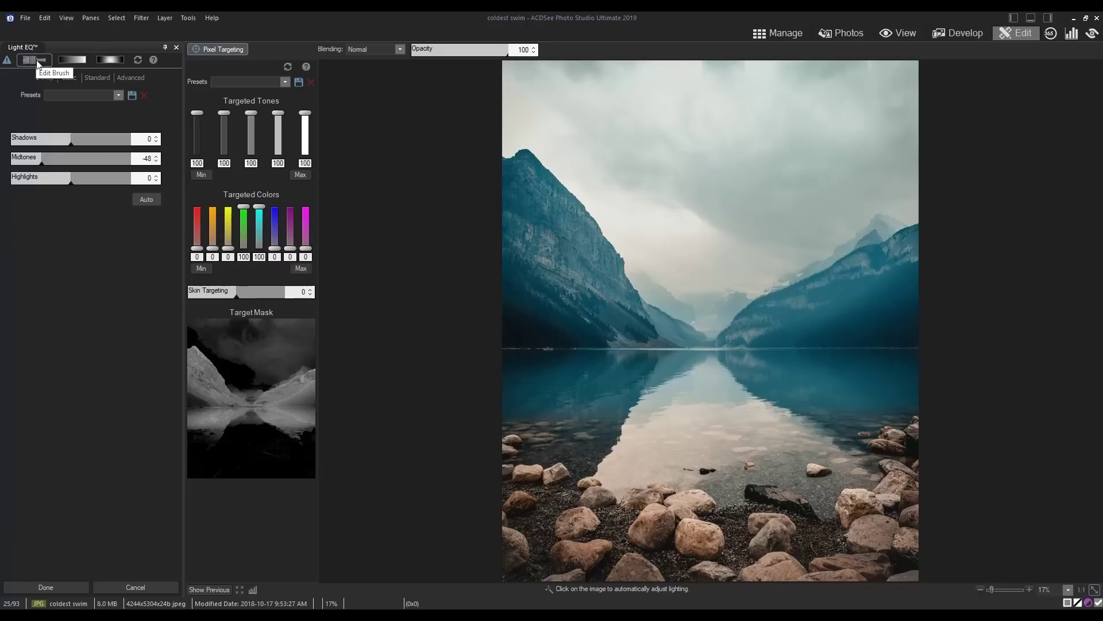
{"action": "mouse_move", "coordinate": [72, 141]}
{"action": "left_mouse_down"}
{"action": "mouse_move", "coordinate": [39, 139]}
{"action": "mouse_move", "coordinate": [55, 183]}
{"action": "mouse_move", "coordinate": [26, 175]}
{"action": "left_mouse_up"}
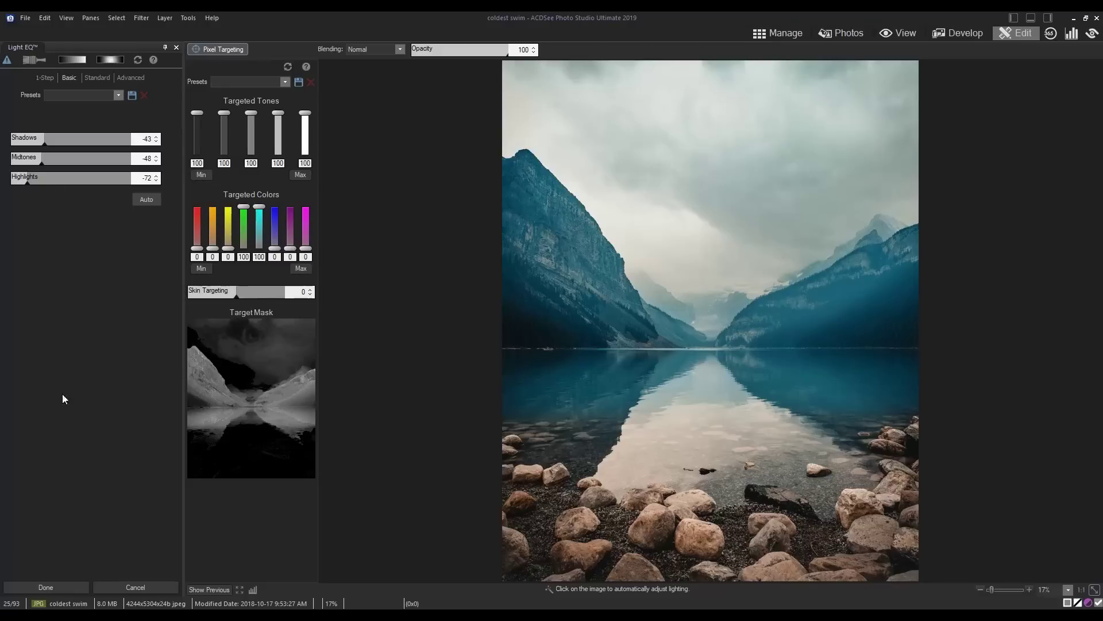
{"action": "left_click", "coordinate": [50, 588]}
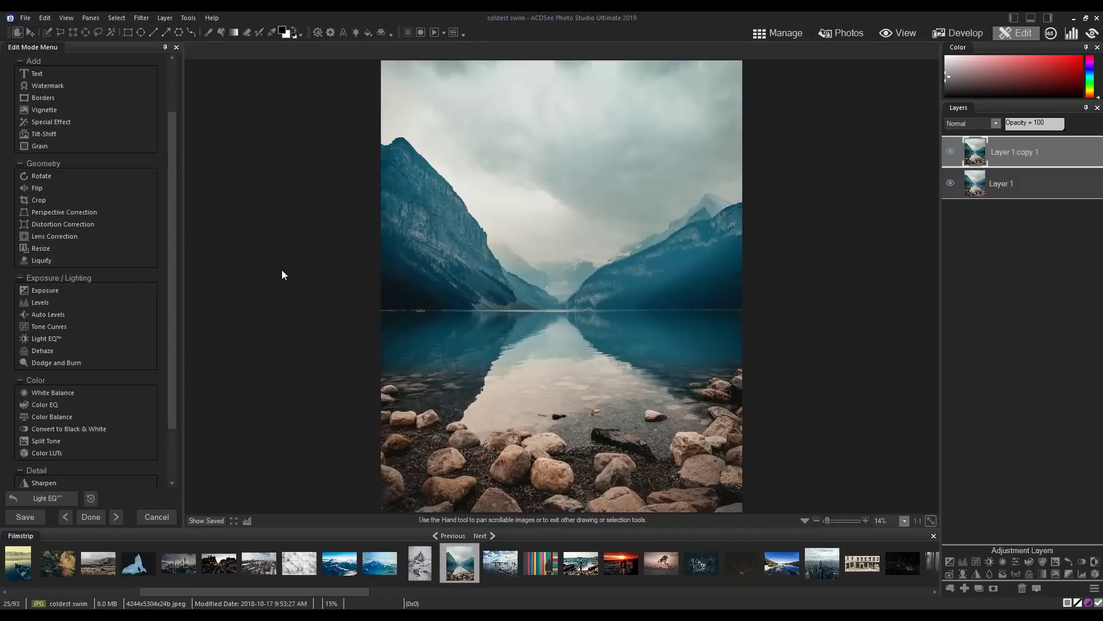
- Collapse the filter pane and paint a selection on the sky beside the crooked tree with the selection brush
{"action": "mouse_move", "coordinate": [168, 247]}
{"action": "left_mouse_down"}
{"action": "mouse_move", "coordinate": [171, 178]}
{"action": "mouse_move", "coordinate": [184, 320]}
{"action": "left_mouse_up"}
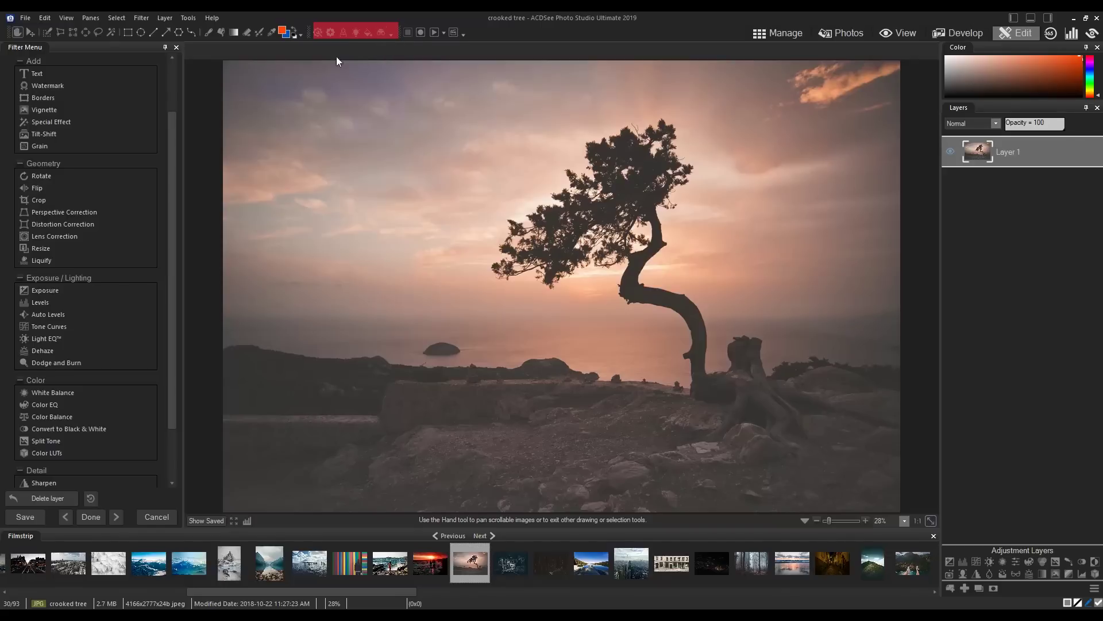
{"action": "left_click", "coordinate": [165, 48]}
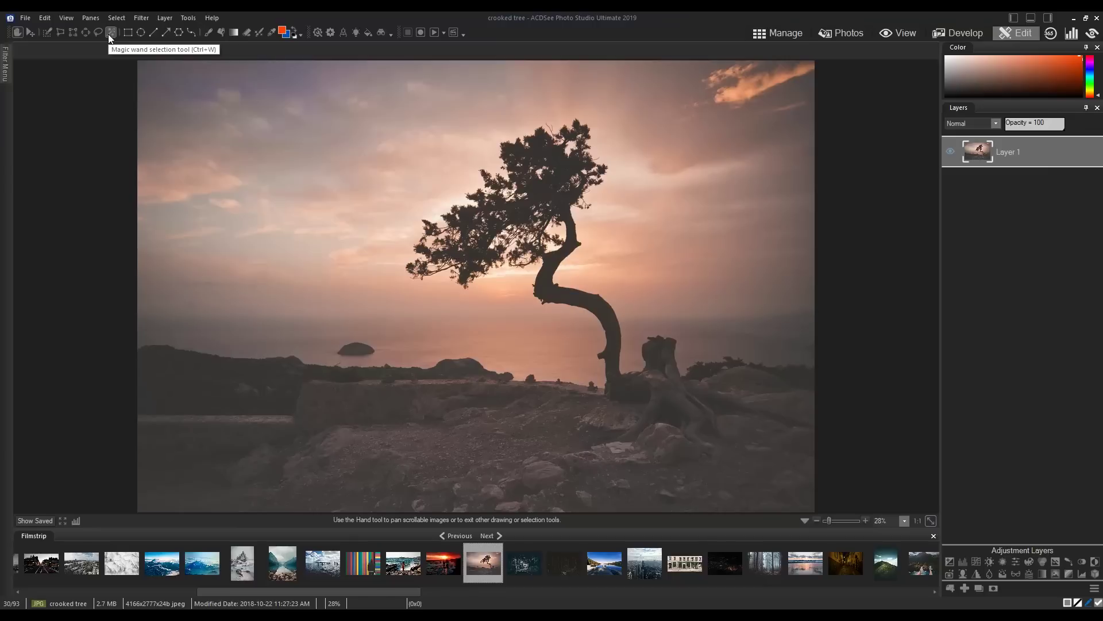
{"action": "left_click", "coordinate": [46, 37]}
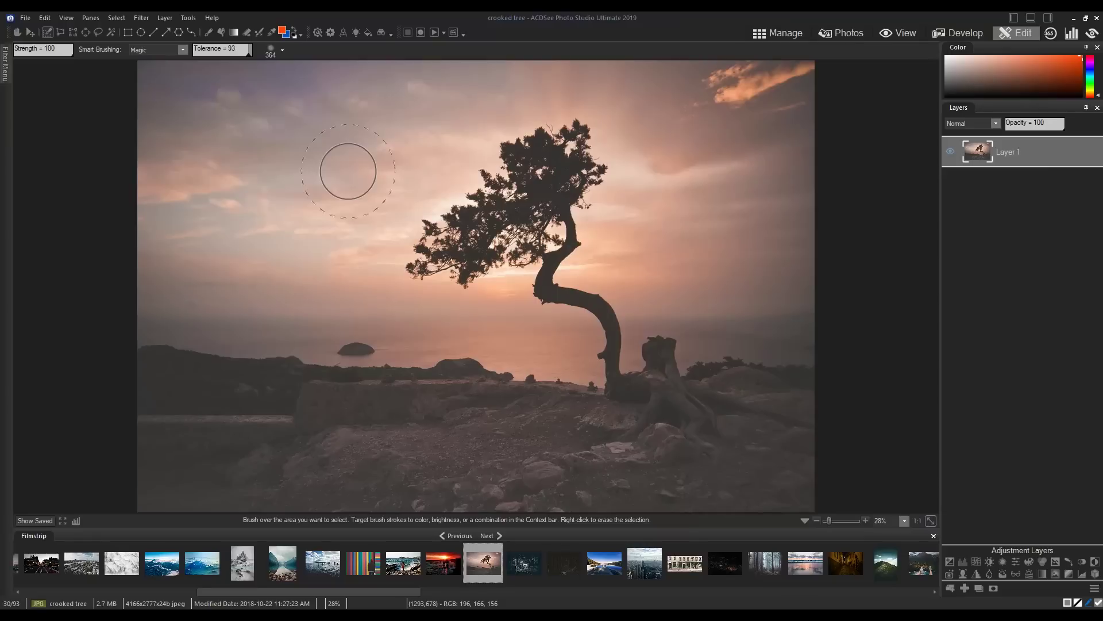
{"action": "mouse_move", "coordinate": [308, 180]}
{"action": "left_mouse_down"}
{"action": "mouse_move", "coordinate": [320, 201]}
{"action": "mouse_move", "coordinate": [350, 173]}
{"action": "mouse_move", "coordinate": [350, 230]}
{"action": "mouse_move", "coordinate": [346, 152]}
{"action": "left_mouse_up"}
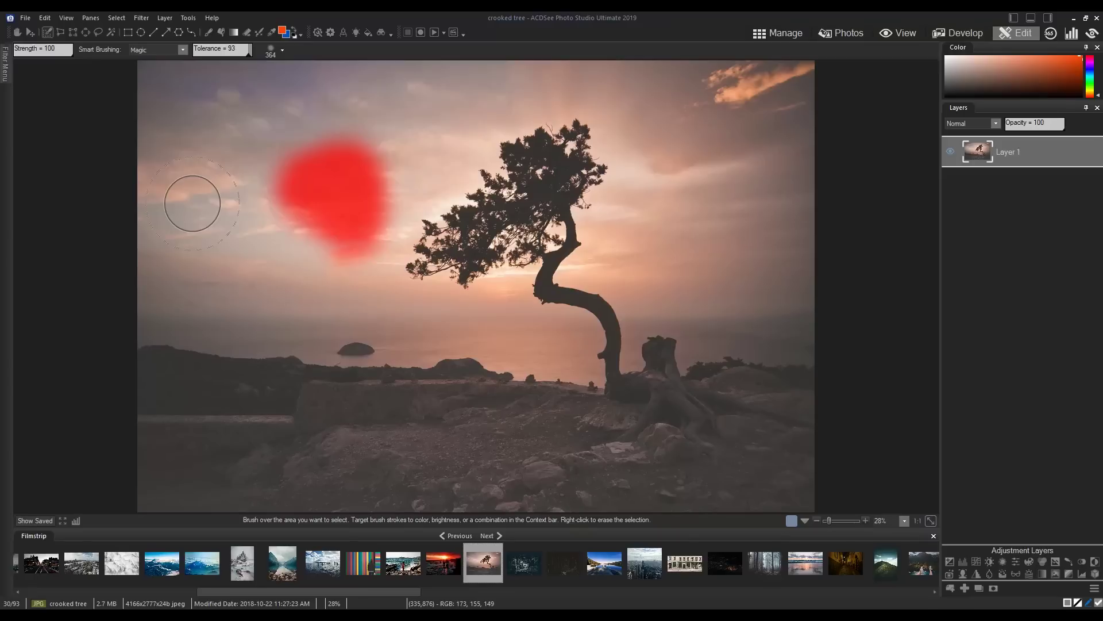
- Review the selection overlay styles and highlight color choices, keeping Selection Highlighted in red
{"action": "left_click", "coordinate": [118, 18]}
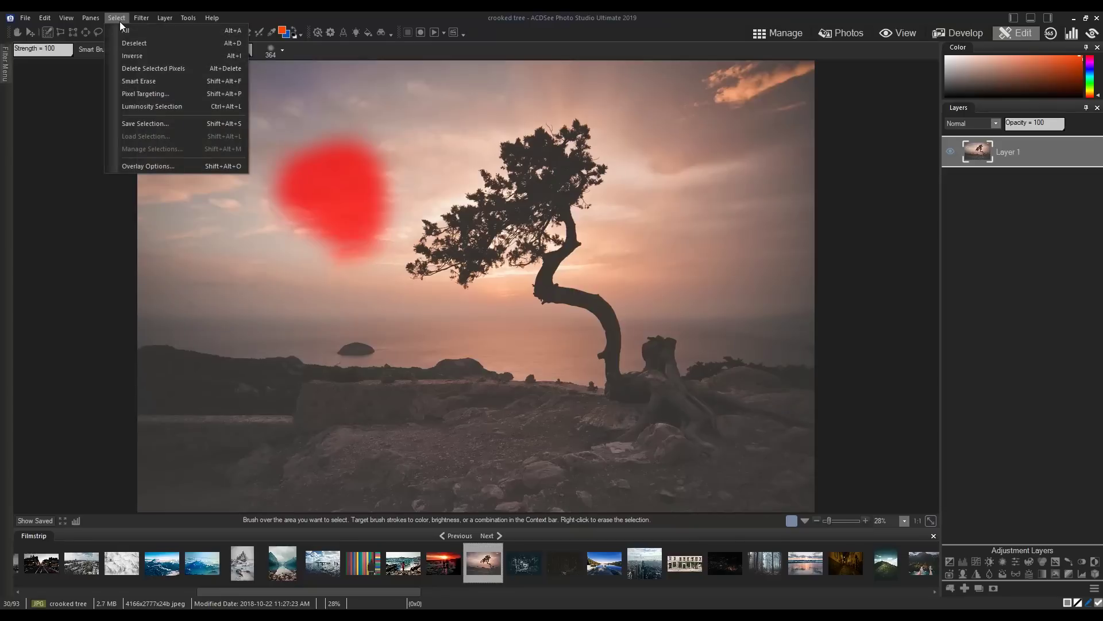
{"action": "left_click", "coordinate": [148, 166]}
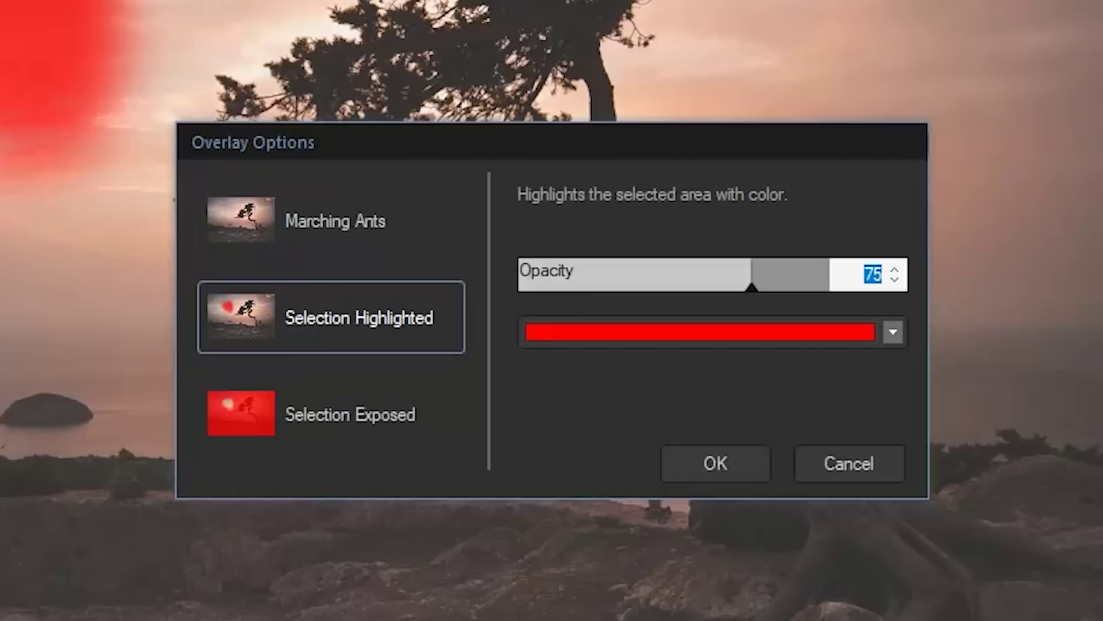
{"action": "left_click", "coordinate": [394, 213]}
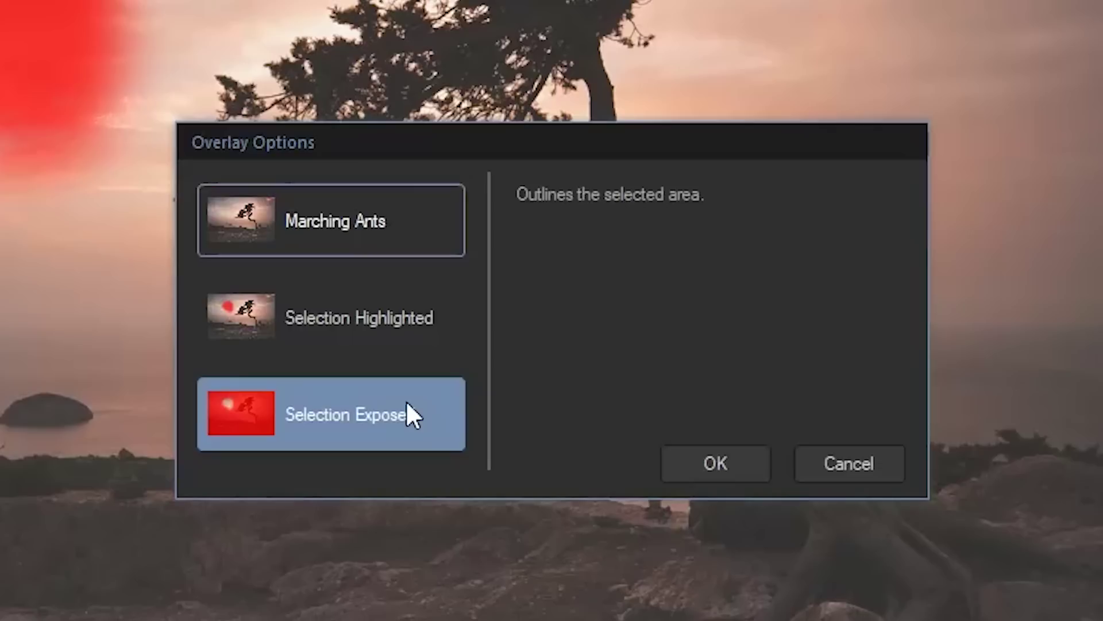
{"action": "left_click", "coordinate": [378, 318]}
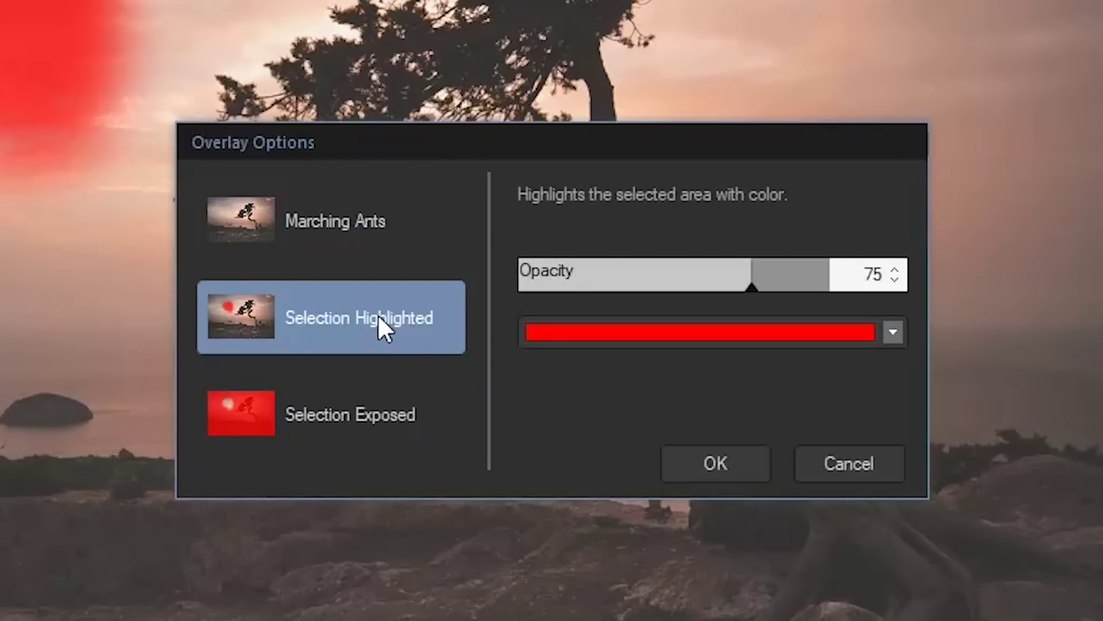
{"action": "left_click", "coordinate": [898, 338]}
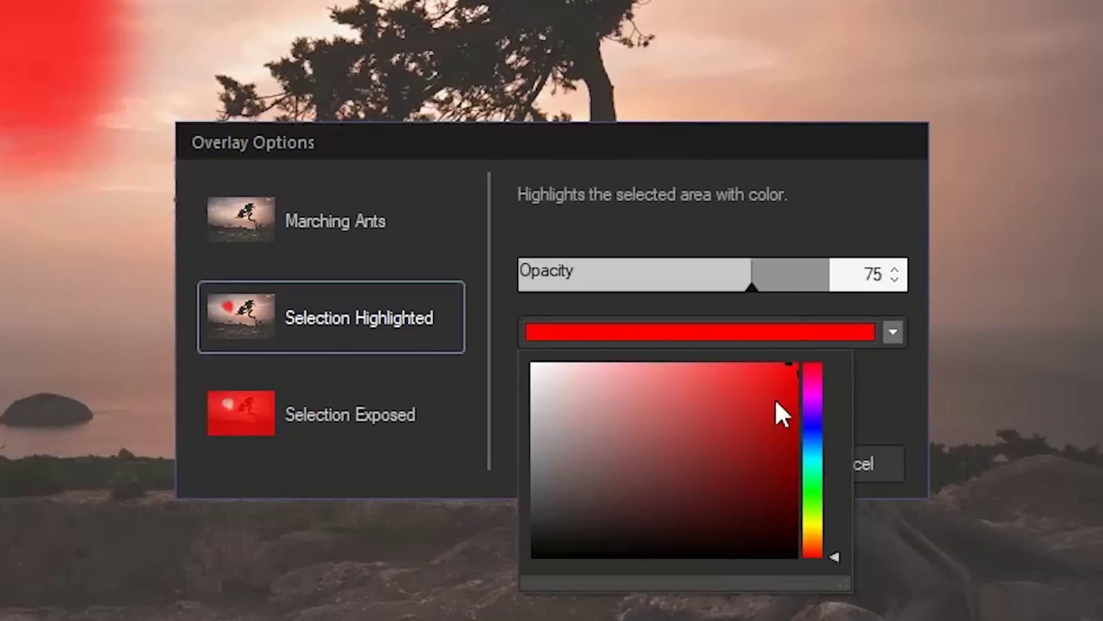
{"action": "left_click", "coordinate": [913, 382]}
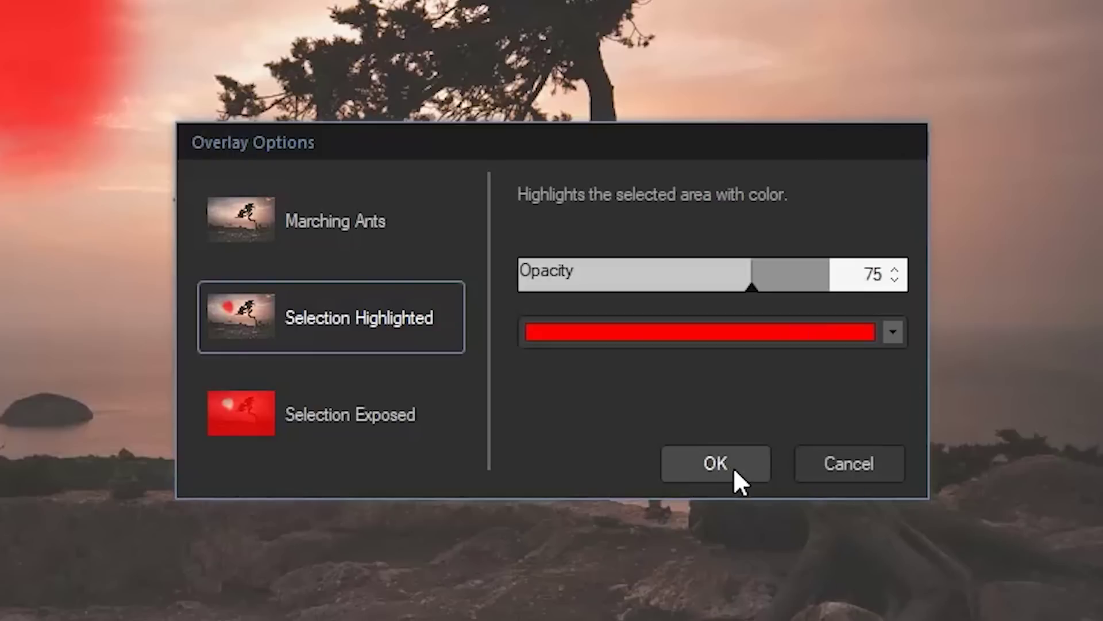
{"action": "left_click", "coordinate": [703, 467]}
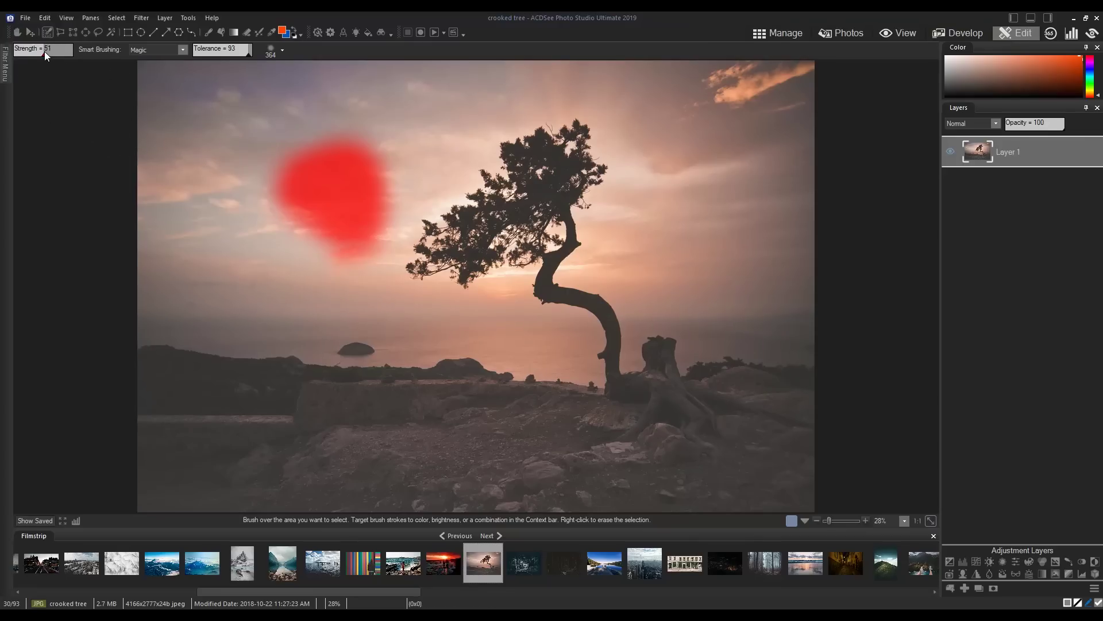
- Brush a patch of sky above the small island's side of the horizon at strength 51, and set the tolerance to 89
{"action": "left_click_drag", "start_coordinate": [222, 276], "coordinate": [213, 254]}
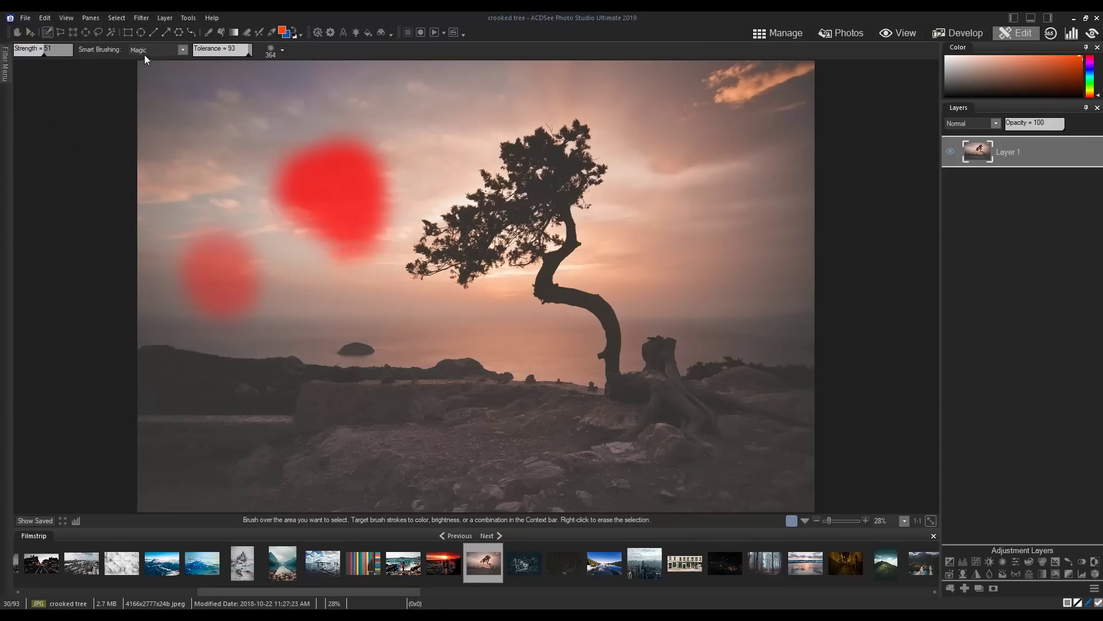
{"action": "left_click", "coordinate": [182, 50]}
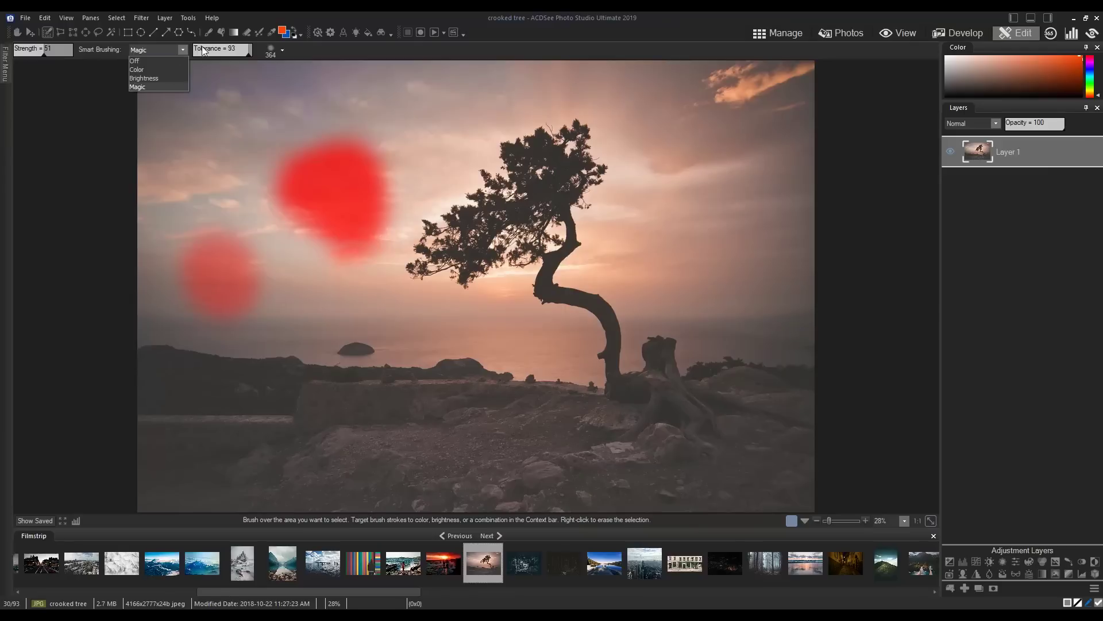
{"action": "left_click", "coordinate": [246, 51]}
{"action": "left_click", "coordinate": [235, 50]}
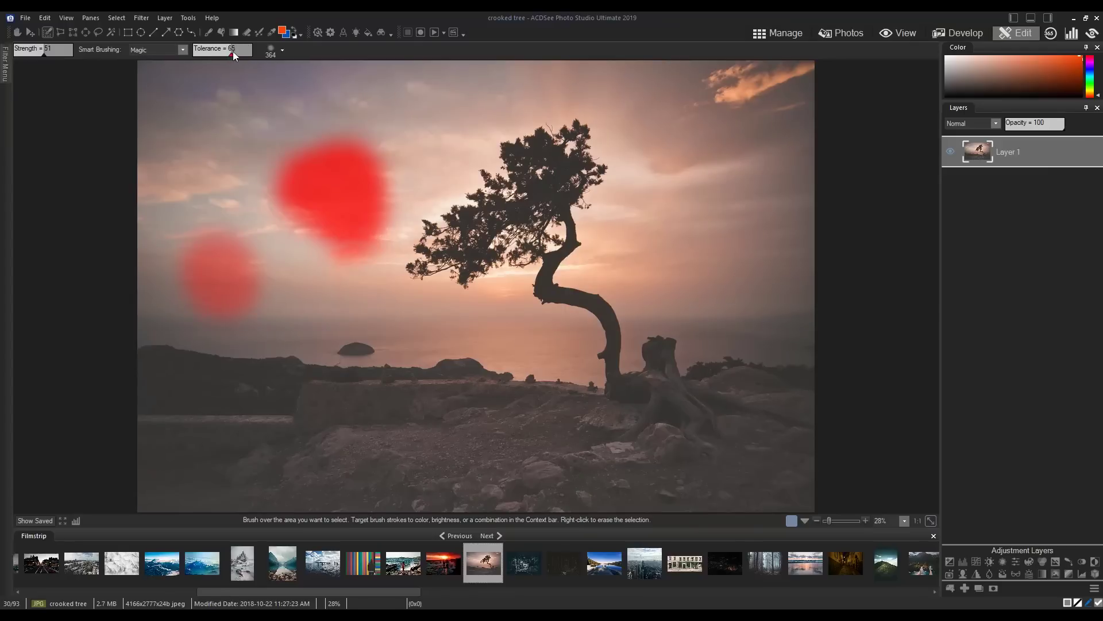
- Check the nib width and feathering options, set the strength to 82, and brush another patch among the far-left clouds
{"action": "left_click", "coordinate": [283, 51]}
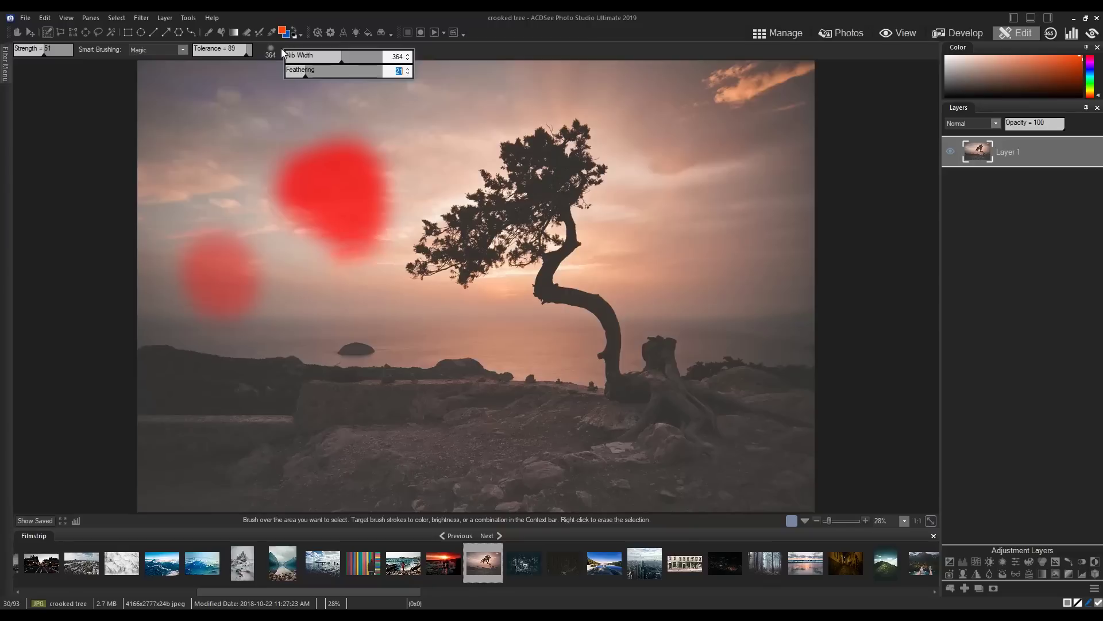
{"action": "left_click", "coordinate": [39, 50]}
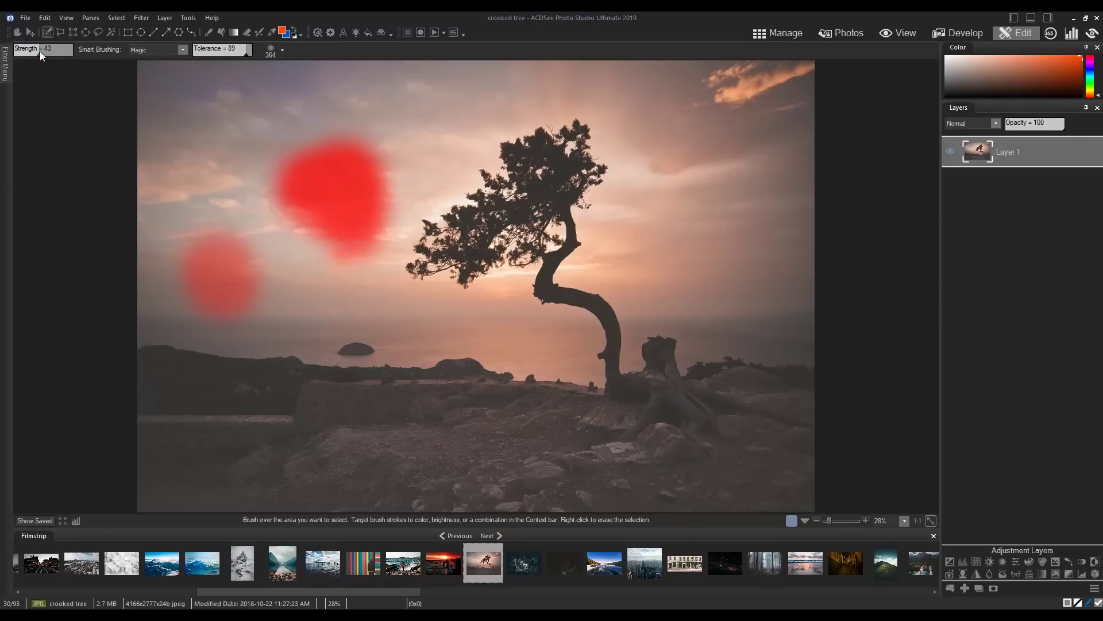
{"action": "mouse_move", "coordinate": [205, 170]}
{"action": "left_mouse_down"}
{"action": "mouse_move", "coordinate": [48, 54]}
{"action": "mouse_move", "coordinate": [63, 54]}
{"action": "mouse_move", "coordinate": [207, 173]}
{"action": "left_mouse_up"}
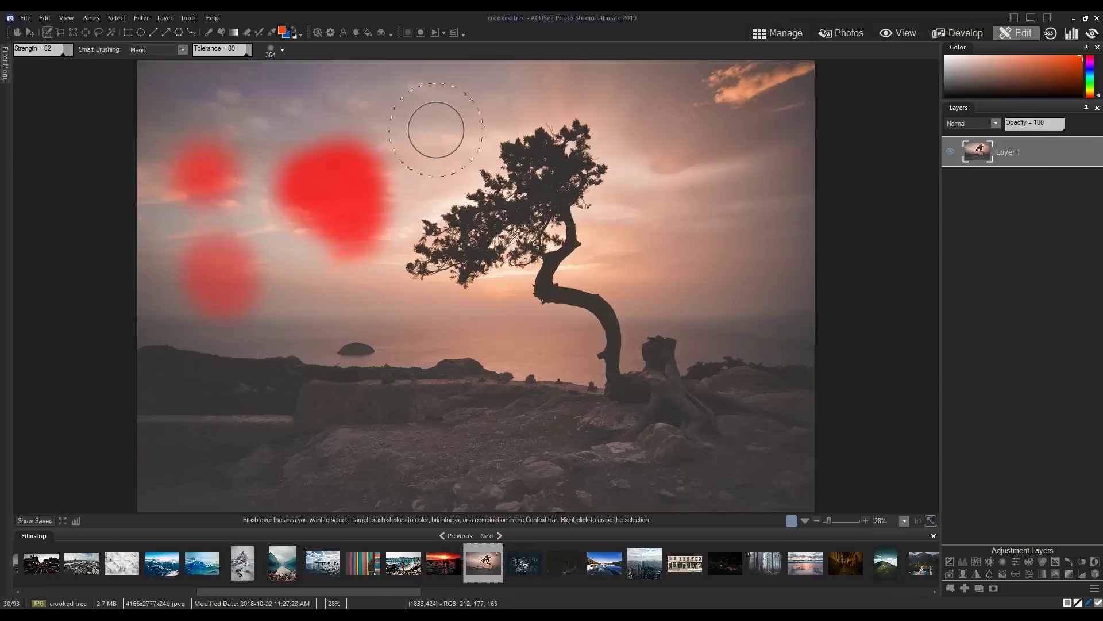
- Turn Smart Brushing off and brush from the sky above the tree down over its crown
{"action": "left_click", "coordinate": [182, 52]}
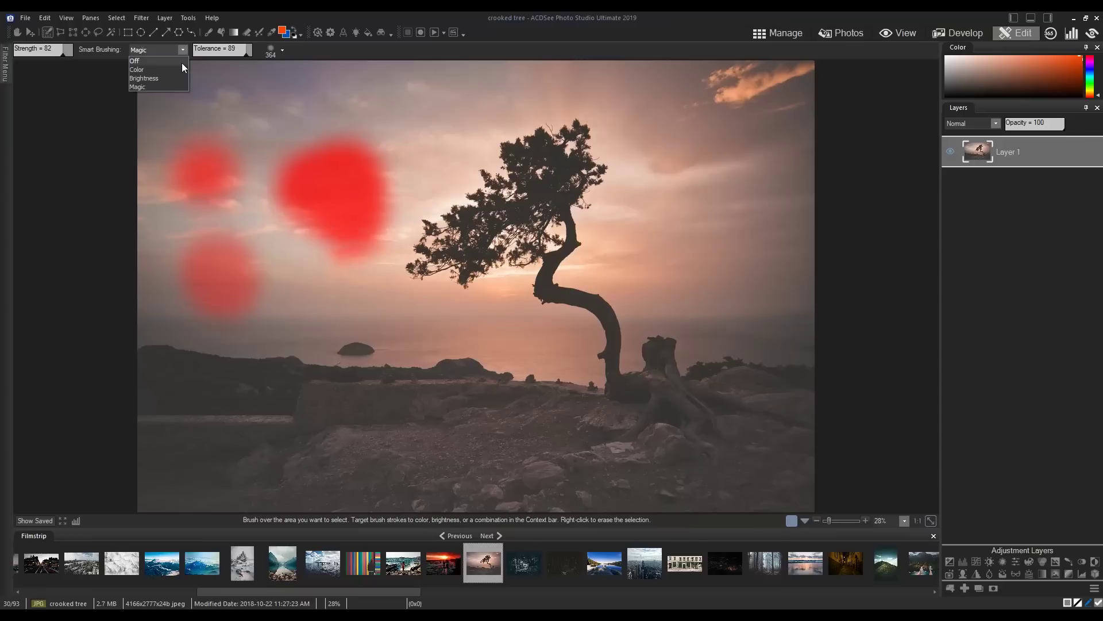
{"action": "left_click", "coordinate": [182, 62]}
{"action": "left_click_drag", "start_coordinate": [502, 104], "coordinate": [520, 161]}
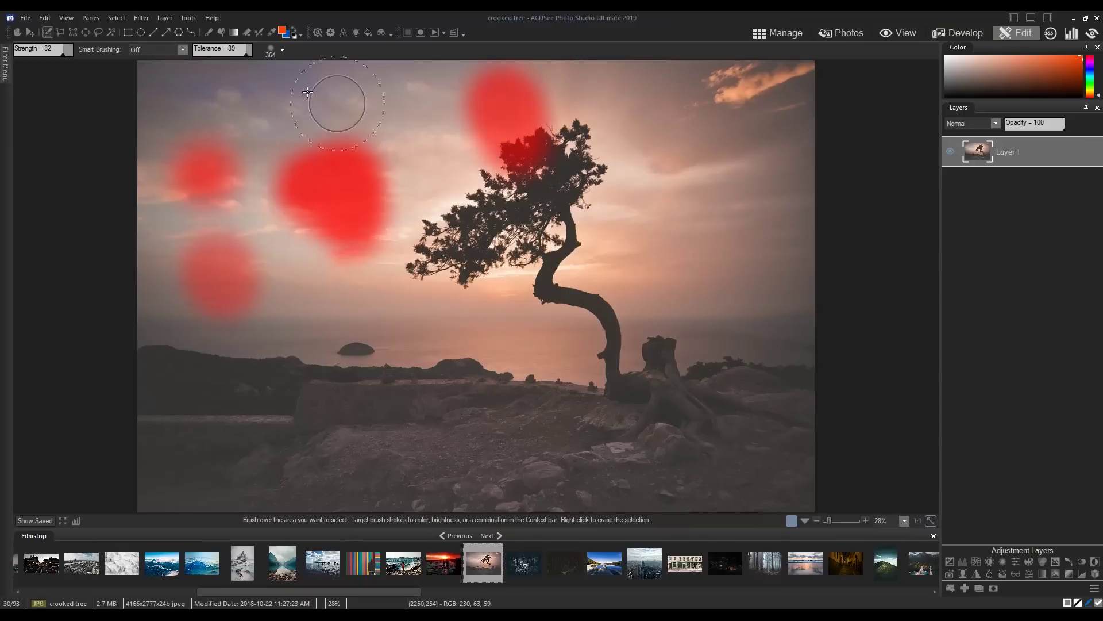
- Set Smart Brushing to Color and brush the sky and foliage edge on the right side of the tree crown
{"action": "left_click", "coordinate": [183, 51]}
{"action": "left_click", "coordinate": [149, 70]}
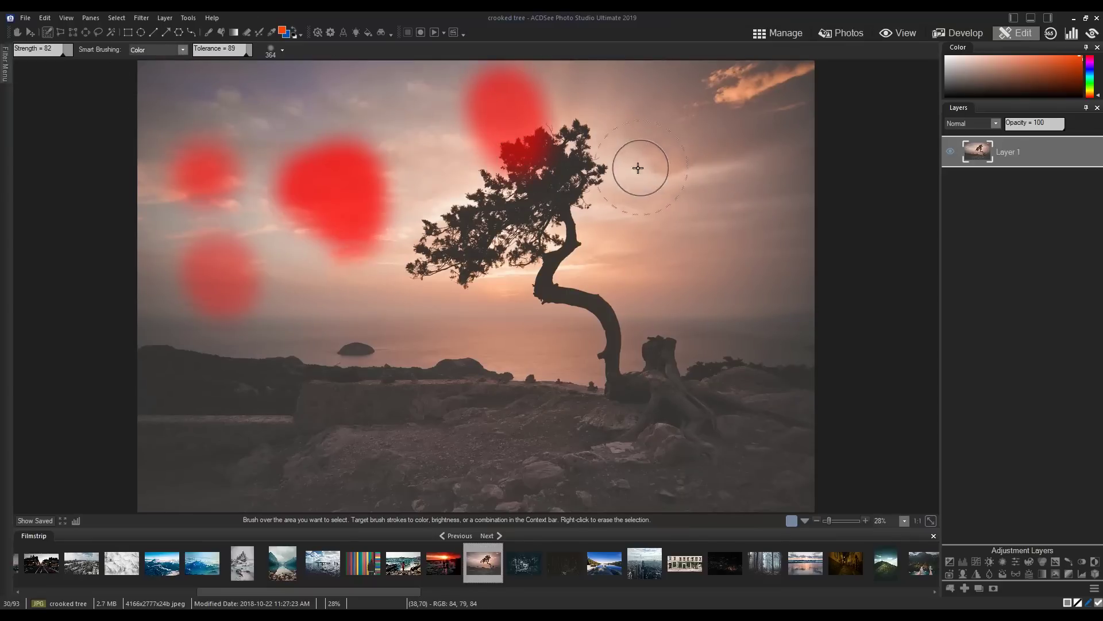
{"action": "left_click_drag", "start_coordinate": [638, 168], "coordinate": [598, 225]}
- Set Smart Brushing to Magic and brush the sky around the tree's left branches, undoing a trial erase at the selection's edge
{"action": "left_click", "coordinate": [168, 50]}
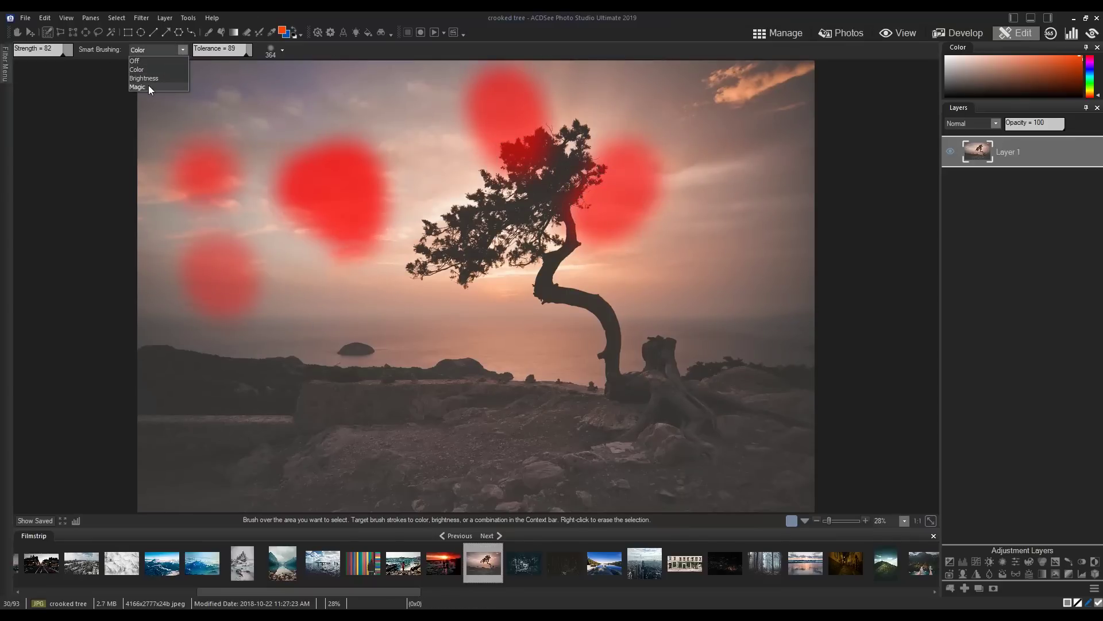
{"action": "left_click", "coordinate": [149, 86]}
{"action": "mouse_move", "coordinate": [490, 291]}
{"action": "left_mouse_down"}
{"action": "mouse_move", "coordinate": [514, 270]}
{"action": "mouse_move", "coordinate": [512, 314]}
{"action": "mouse_move", "coordinate": [440, 303]}
{"action": "mouse_move", "coordinate": [445, 281]}
{"action": "mouse_move", "coordinate": [400, 295]}
{"action": "mouse_move", "coordinate": [407, 210]}
{"action": "mouse_move", "coordinate": [431, 194]}
{"action": "mouse_move", "coordinate": [448, 211]}
{"action": "mouse_move", "coordinate": [473, 205]}
{"action": "left_mouse_up"}
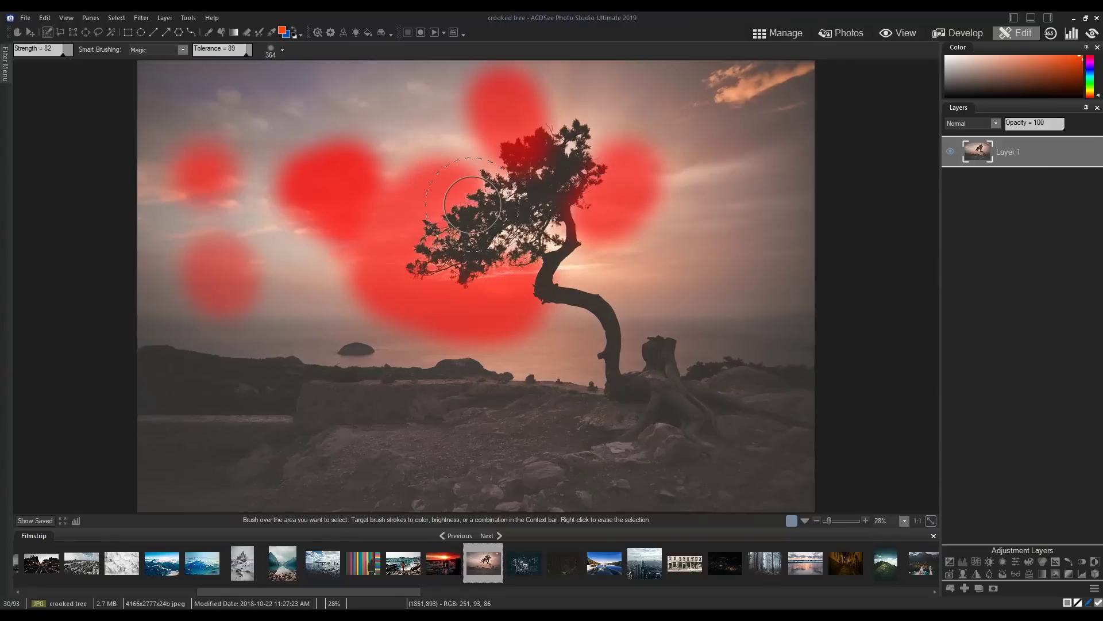
{"action": "right_click", "coordinate": [291, 223]}
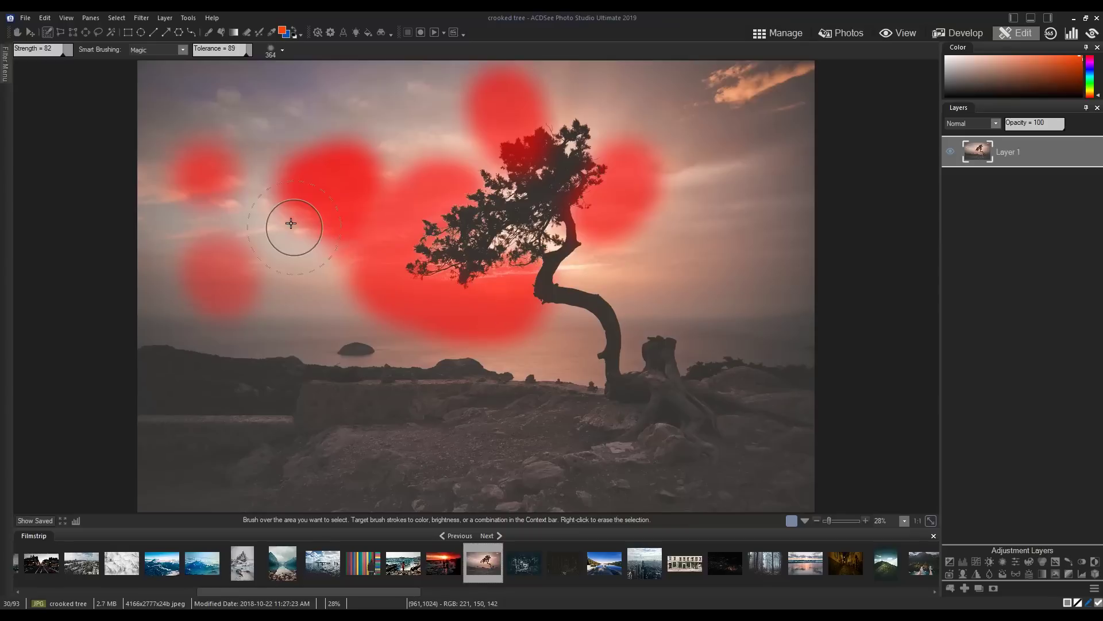
{"action": "key", "text": "ctrl+z"}
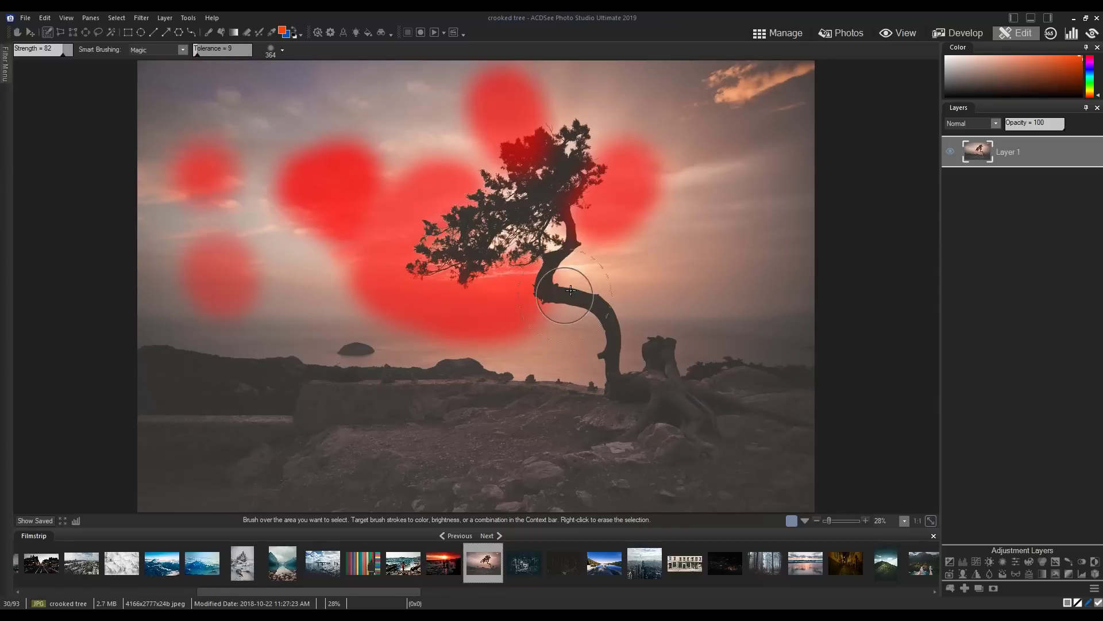
- Brush the sky around the curved trunk at tolerance 9, and brush it again at tolerance 74
{"action": "mouse_move", "coordinate": [591, 274]}
{"action": "left_mouse_down"}
{"action": "mouse_move", "coordinate": [605, 283]}
{"action": "mouse_move", "coordinate": [569, 271]}
{"action": "mouse_move", "coordinate": [618, 296]}
{"action": "left_mouse_up"}
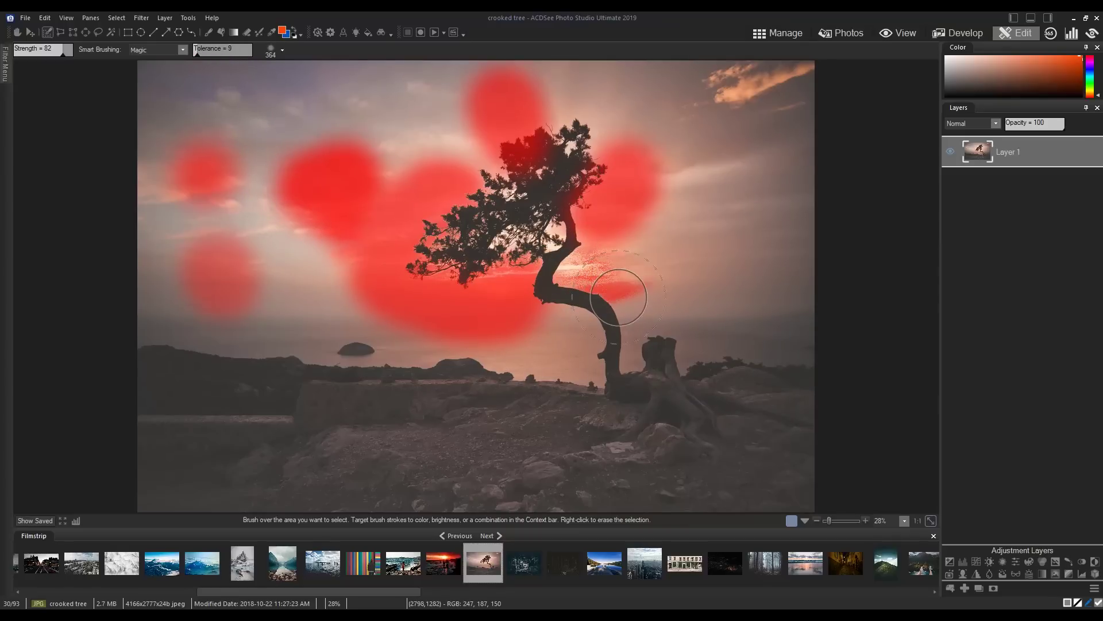
{"action": "left_click_drag", "start_coordinate": [620, 289], "coordinate": [652, 352]}
{"action": "left_click", "coordinate": [198, 50]}
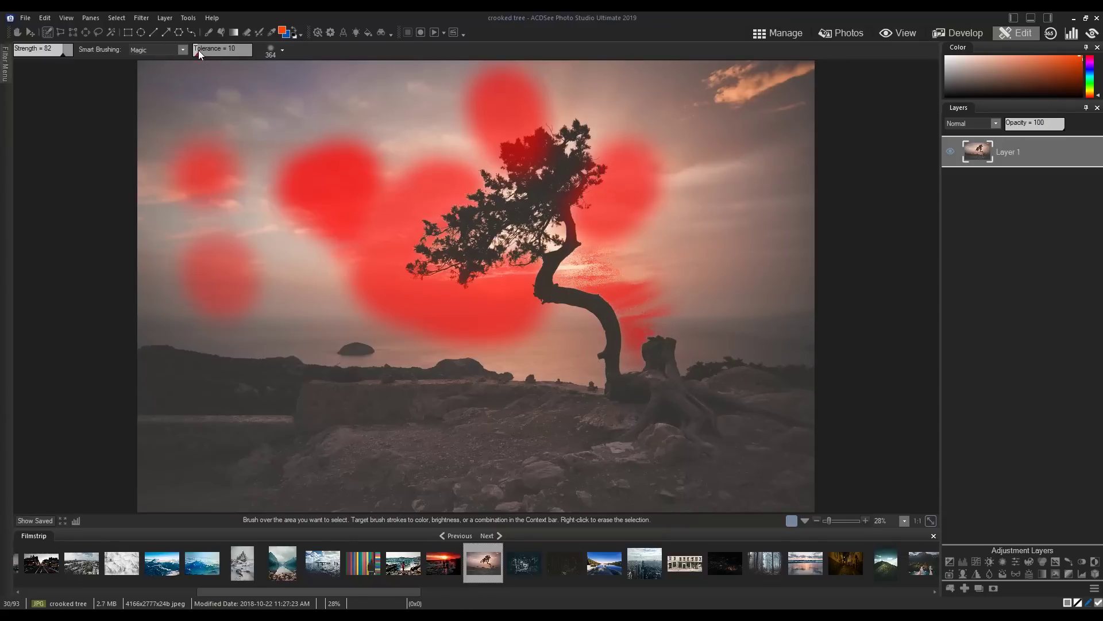
{"action": "left_click", "coordinate": [235, 50]}
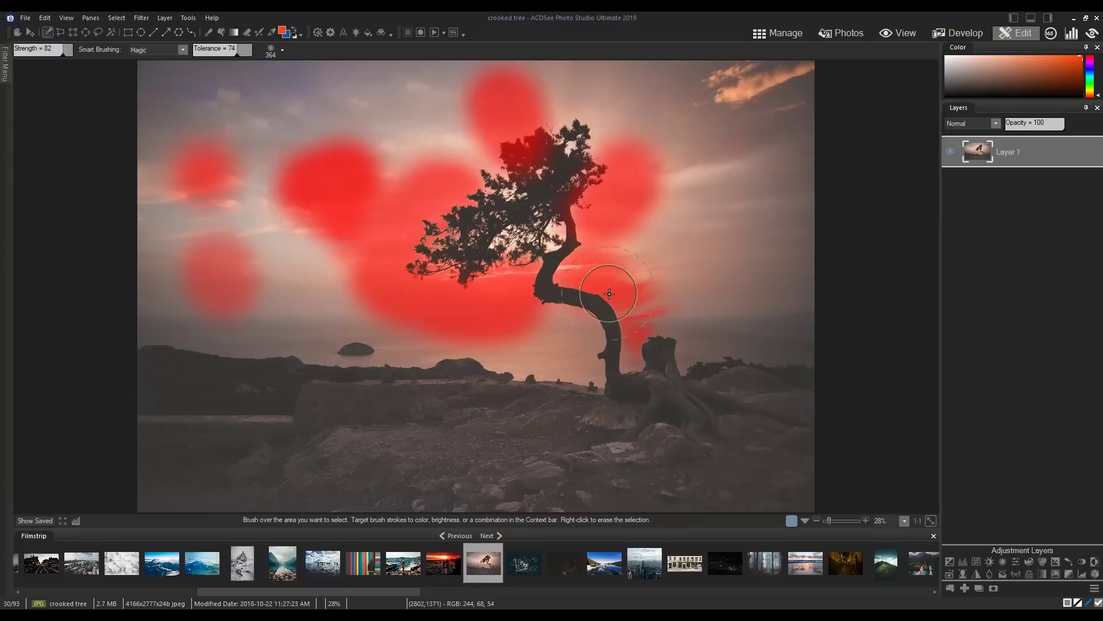
{"action": "mouse_move", "coordinate": [609, 294]}
{"action": "left_mouse_down"}
{"action": "mouse_move", "coordinate": [632, 358]}
{"action": "mouse_move", "coordinate": [638, 326]}
{"action": "mouse_move", "coordinate": [608, 315]}
{"action": "mouse_move", "coordinate": [614, 364]}
{"action": "left_mouse_up"}
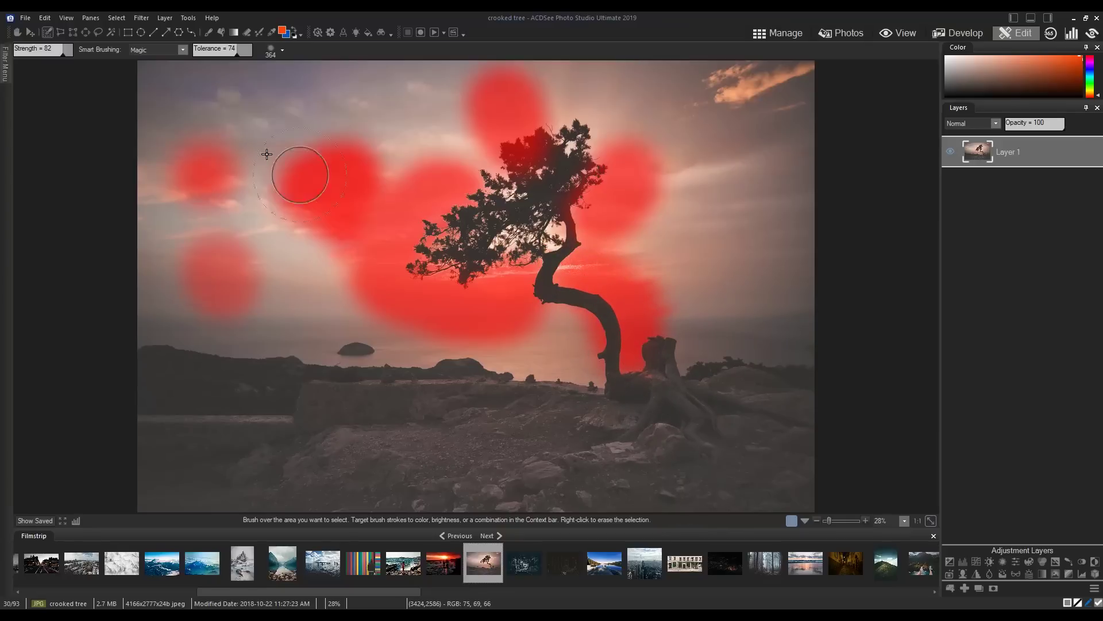
- Set the nib width to 81 and extend the selection over the sky and sea left of the lower trunk
{"action": "left_click", "coordinate": [300, 175]}
{"action": "left_click", "coordinate": [270, 50]}
{"action": "left_click_drag", "start_coordinate": [292, 60], "coordinate": [283, 61]}
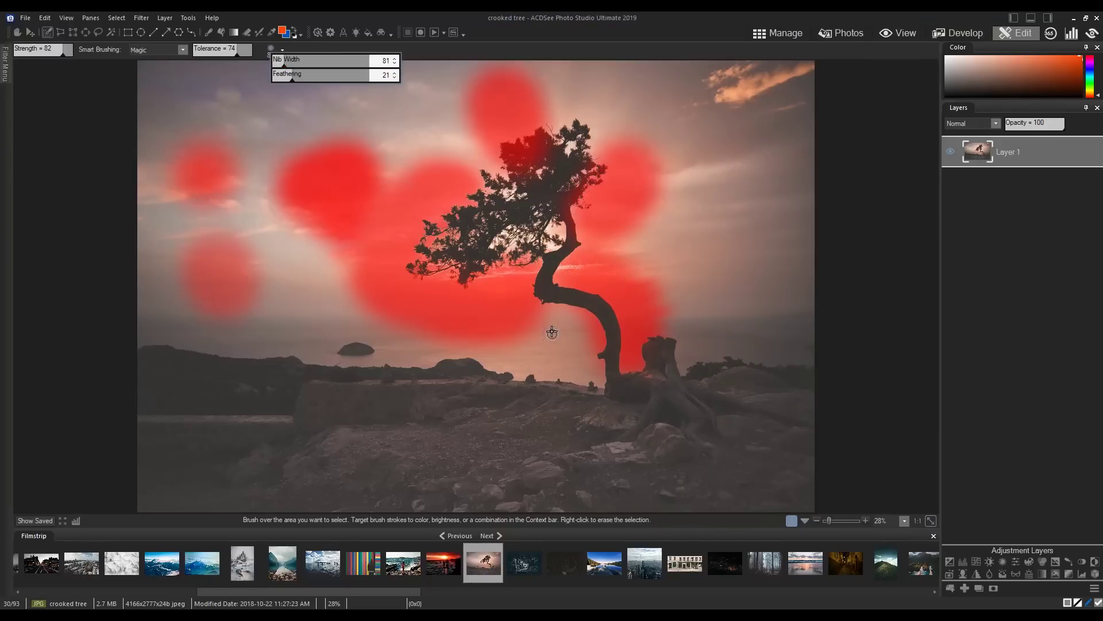
{"action": "mouse_move", "coordinate": [552, 332]}
{"action": "left_mouse_down"}
{"action": "mouse_move", "coordinate": [558, 312]}
{"action": "mouse_move", "coordinate": [581, 317]}
{"action": "mouse_move", "coordinate": [598, 374]}
{"action": "mouse_move", "coordinate": [572, 373]}
{"action": "mouse_move", "coordinate": [586, 378]}
{"action": "mouse_move", "coordinate": [563, 326]}
{"action": "mouse_move", "coordinate": [543, 311]}
{"action": "mouse_move", "coordinate": [540, 344]}
{"action": "mouse_move", "coordinate": [558, 360]}
{"action": "left_mouse_up"}
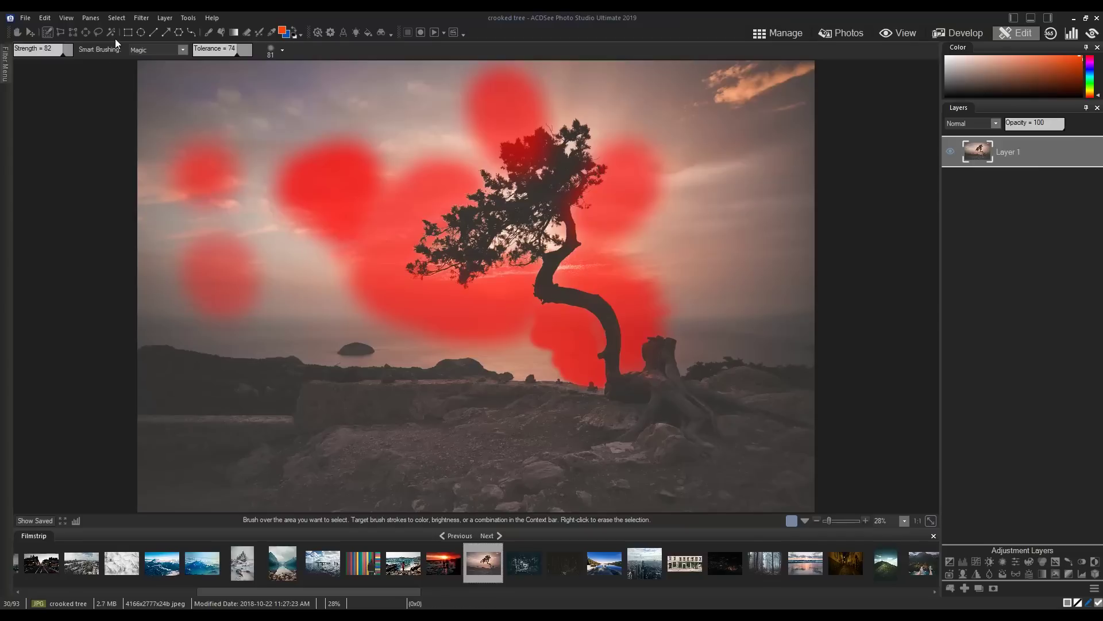
- Clear the brush selection and draw a triangular polygon selection over the sky, reaching the tree's left branches
{"action": "left_click", "coordinate": [117, 18]}
{"action": "left_click", "coordinate": [108, 62]}
{"action": "left_click", "coordinate": [59, 33]}
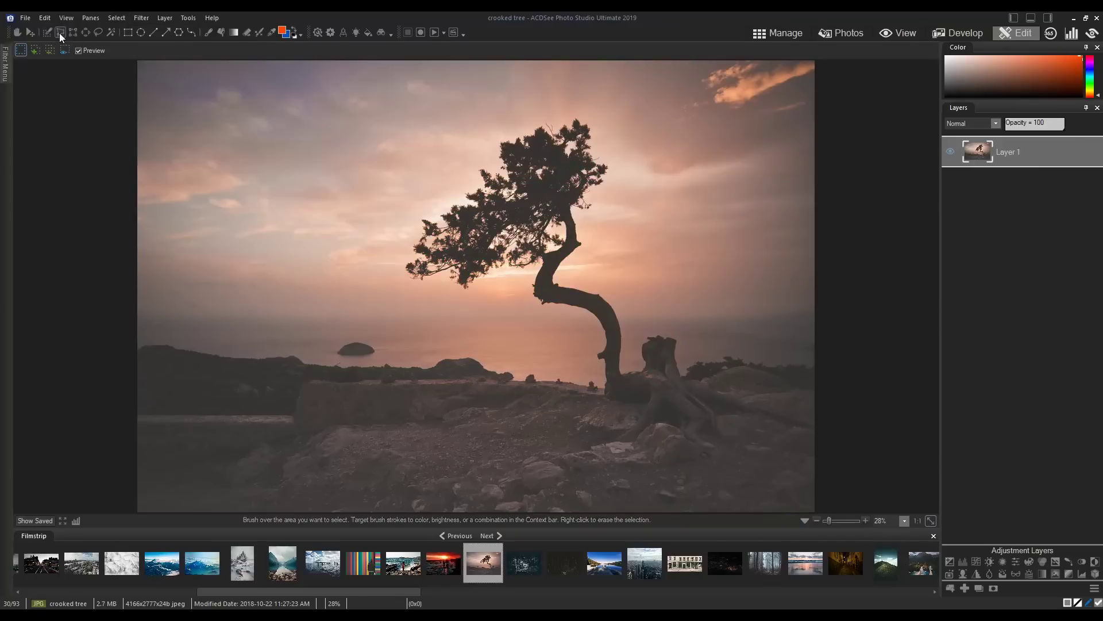
{"action": "left_click", "coordinate": [315, 181]}
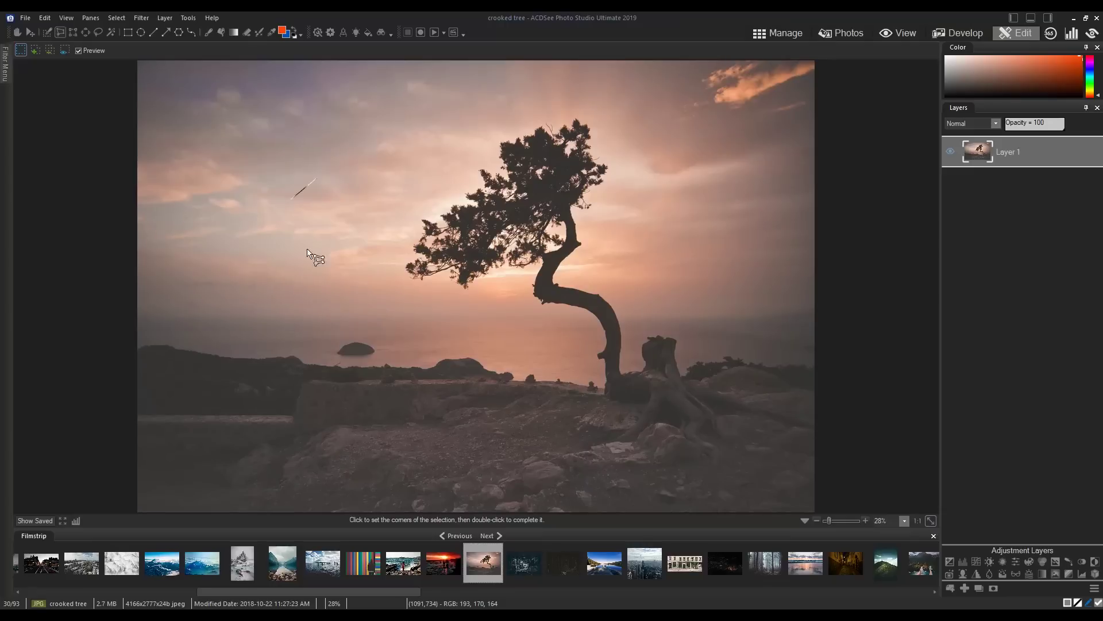
{"action": "left_click", "coordinate": [312, 324]}
{"action": "double_click", "coordinate": [457, 229]}
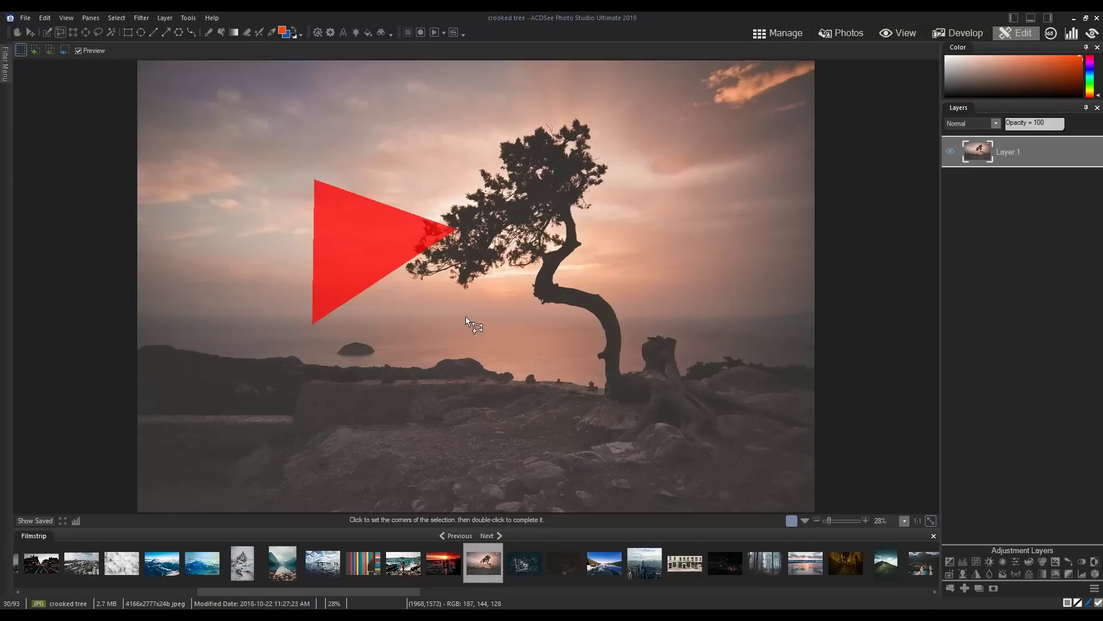
- Draw three successive triangular polygon selections over the sky and the tree in New selection mode, each replacing the previous one
{"action": "left_click", "coordinate": [463, 132]}
{"action": "left_click", "coordinate": [458, 260]}
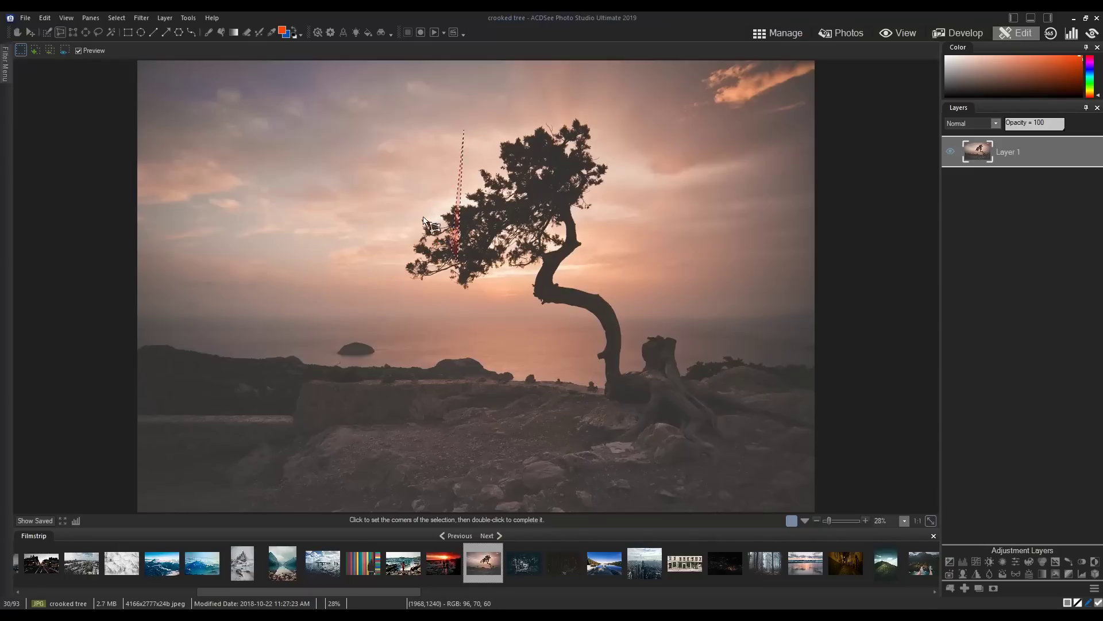
{"action": "double_click", "coordinate": [360, 181]}
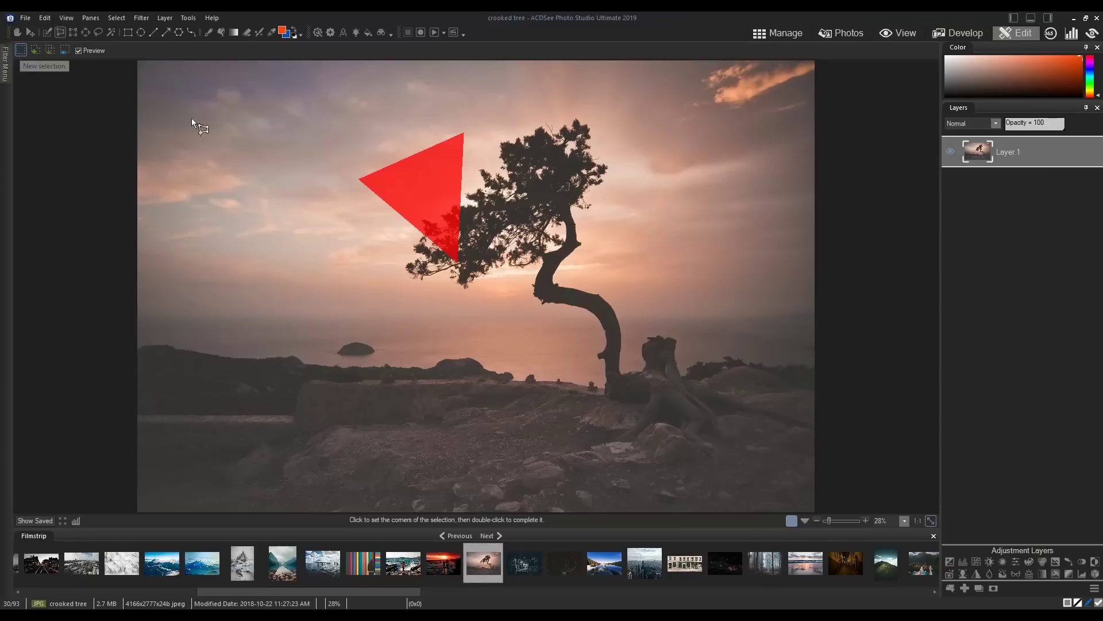
{"action": "left_click", "coordinate": [311, 250]}
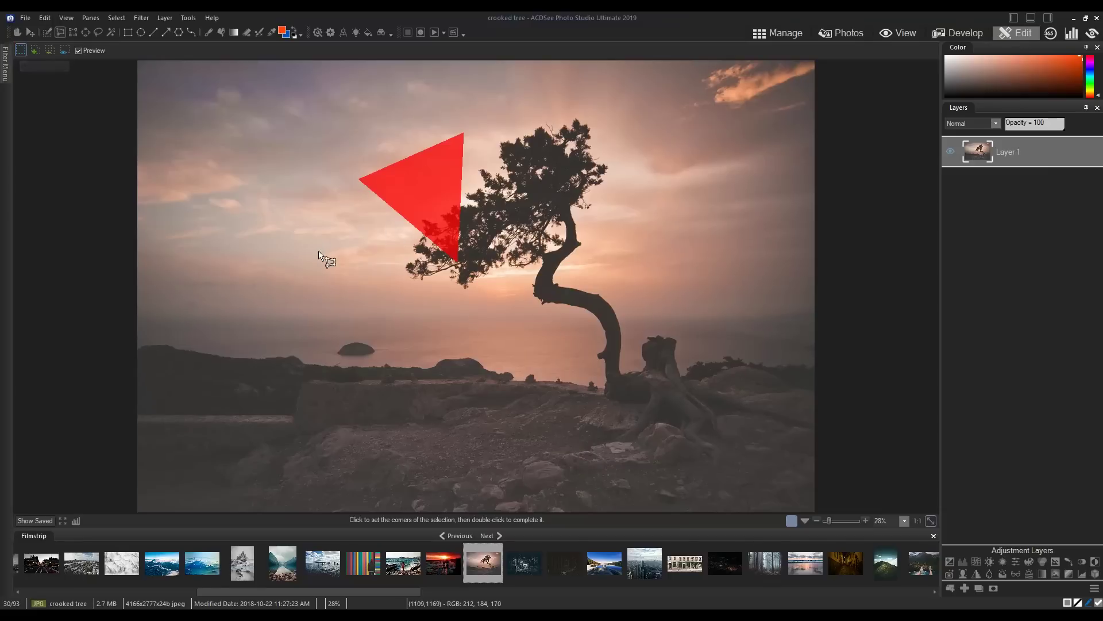
{"action": "left_click", "coordinate": [428, 186]}
{"action": "left_click", "coordinate": [504, 318]}
{"action": "double_click", "coordinate": [504, 319]}
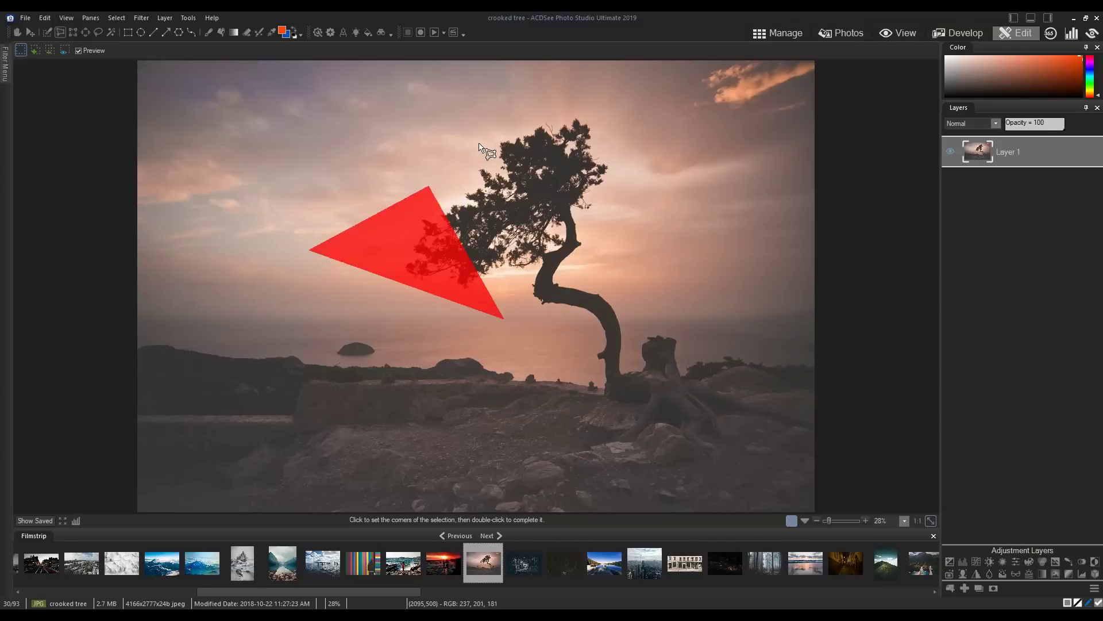
{"action": "left_click", "coordinate": [477, 143]}
{"action": "left_click", "coordinate": [431, 253]}
{"action": "double_click", "coordinate": [604, 242]}
- Replace the selection with a triangular polygon over the right half of the tree's crown
{"action": "left_click", "coordinate": [568, 134]}
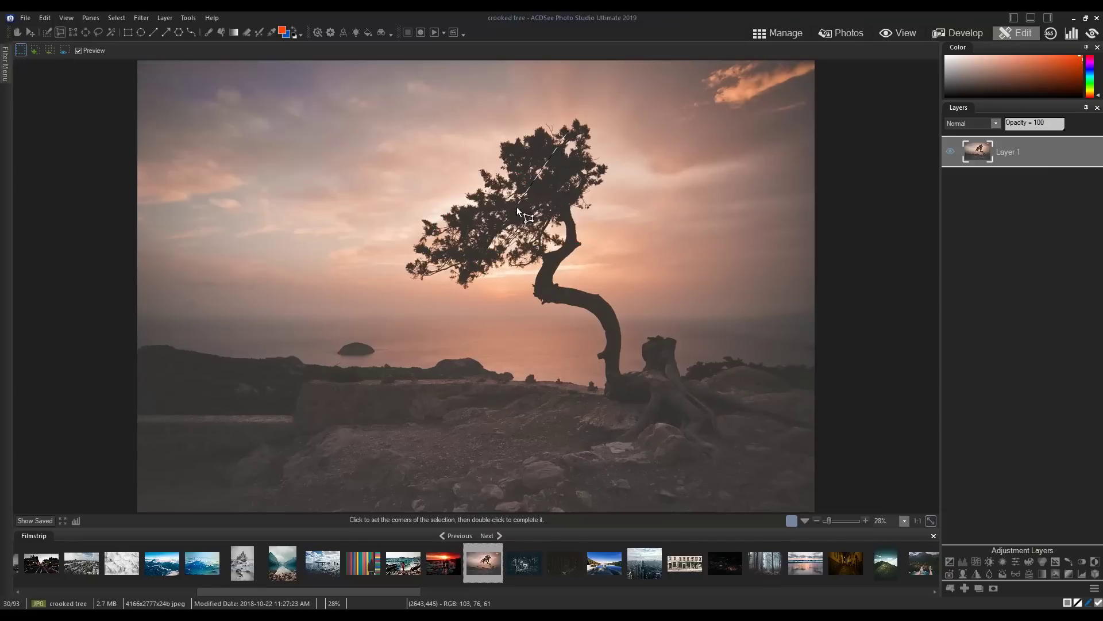
{"action": "left_click", "coordinate": [516, 207]}
{"action": "double_click", "coordinate": [652, 210]}
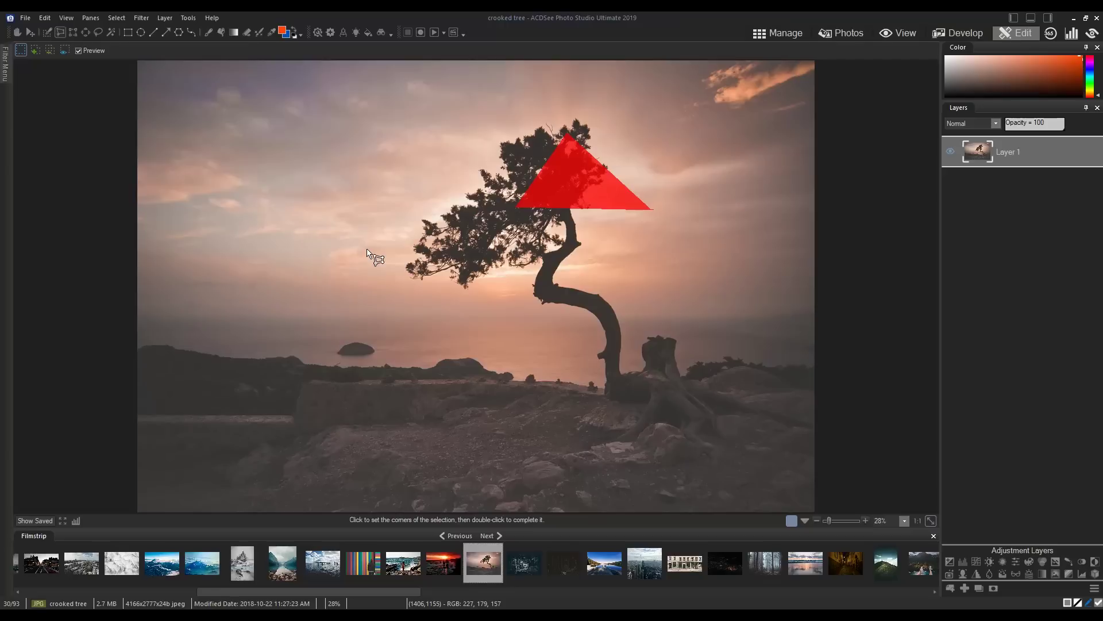
- Add two triangular polygons to the selection, one over the sky left of the crown and one over the lower branches and trunk bend
{"action": "left_click", "coordinate": [36, 50]}
{"action": "left_click", "coordinate": [315, 200]}
{"action": "left_click", "coordinate": [399, 128]}
{"action": "double_click", "coordinate": [477, 196]}
{"action": "double_click", "coordinate": [482, 204]}
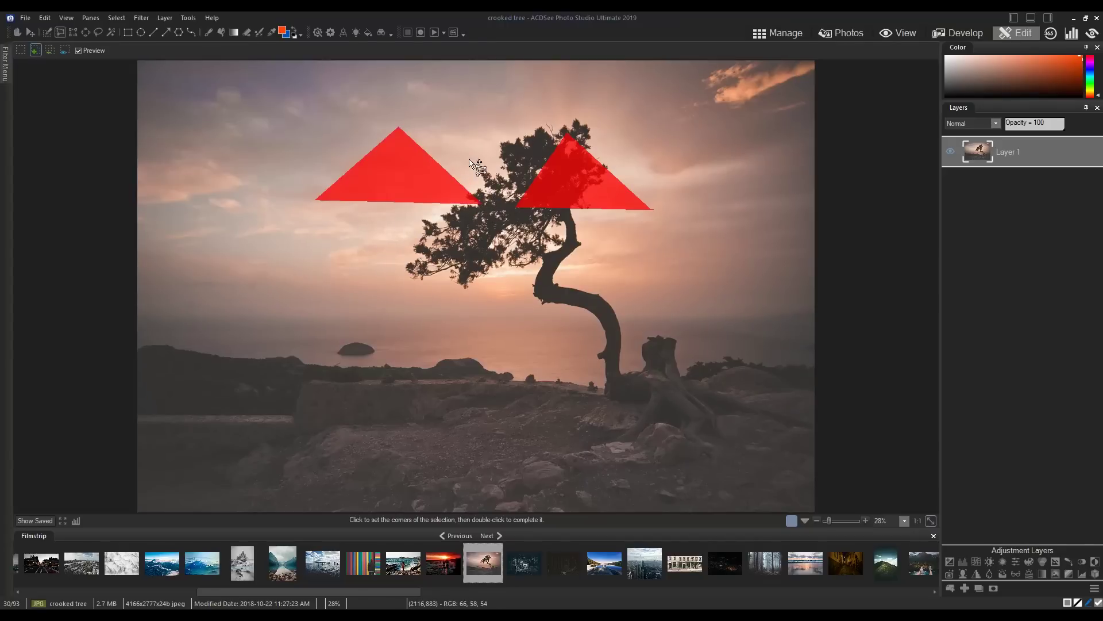
{"action": "left_click", "coordinate": [437, 278]}
{"action": "left_click", "coordinate": [496, 223]}
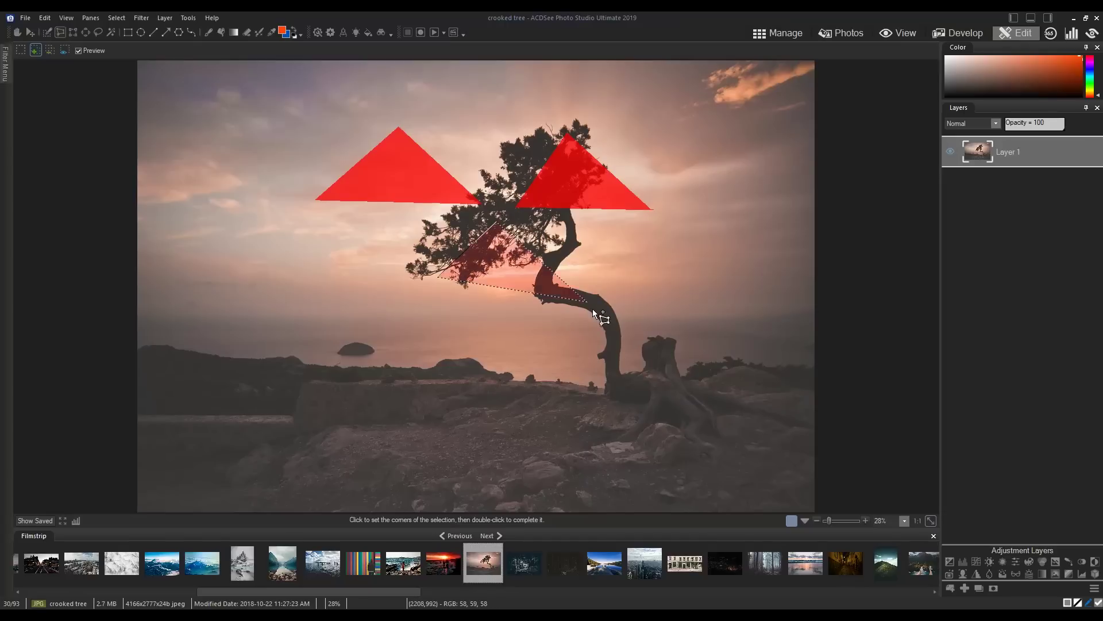
{"action": "double_click", "coordinate": [569, 290]}
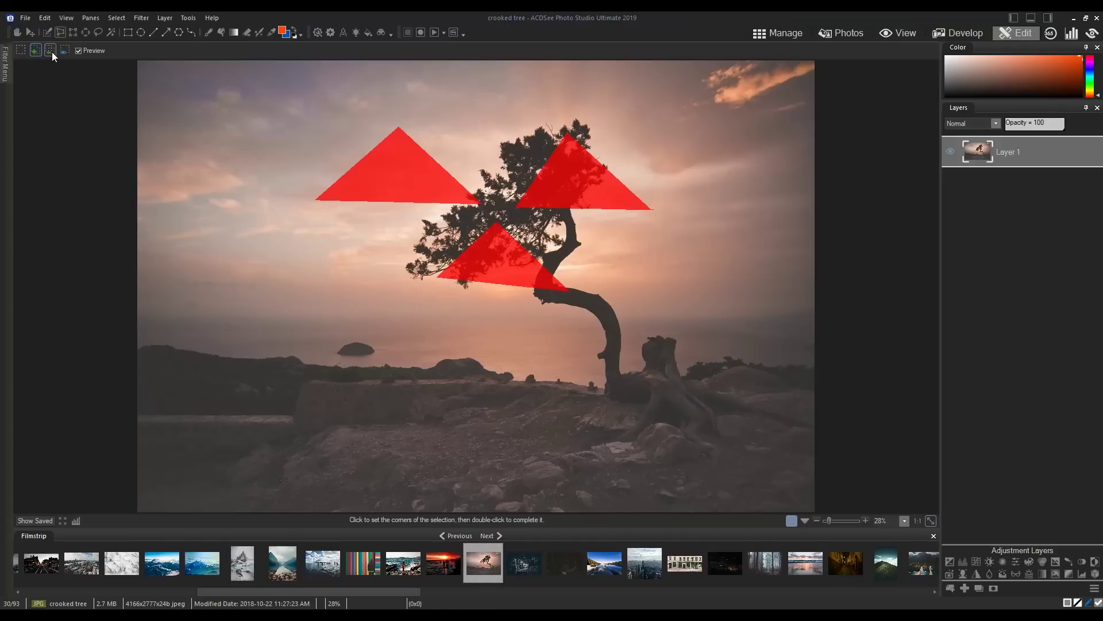
- Subtract polygons from the selection to remove the lower triangle and cut off the right corner of the triangle in the left sky
{"action": "left_click", "coordinate": [397, 274]}
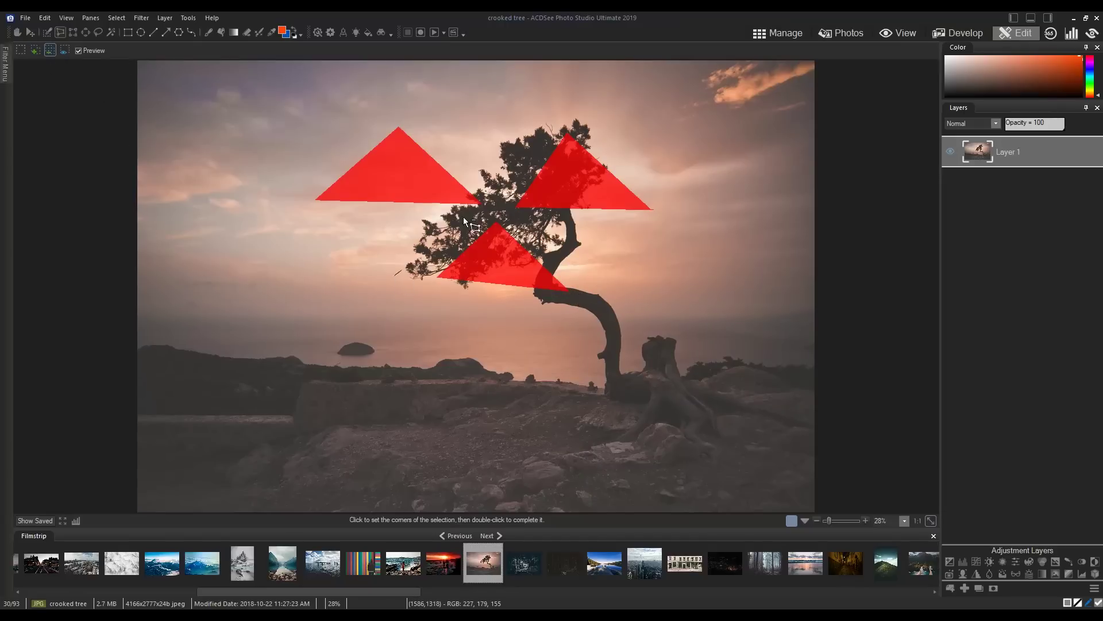
{"action": "left_click", "coordinate": [503, 212]}
{"action": "left_click", "coordinate": [617, 320]}
{"action": "key", "text": "ctrl+z"}
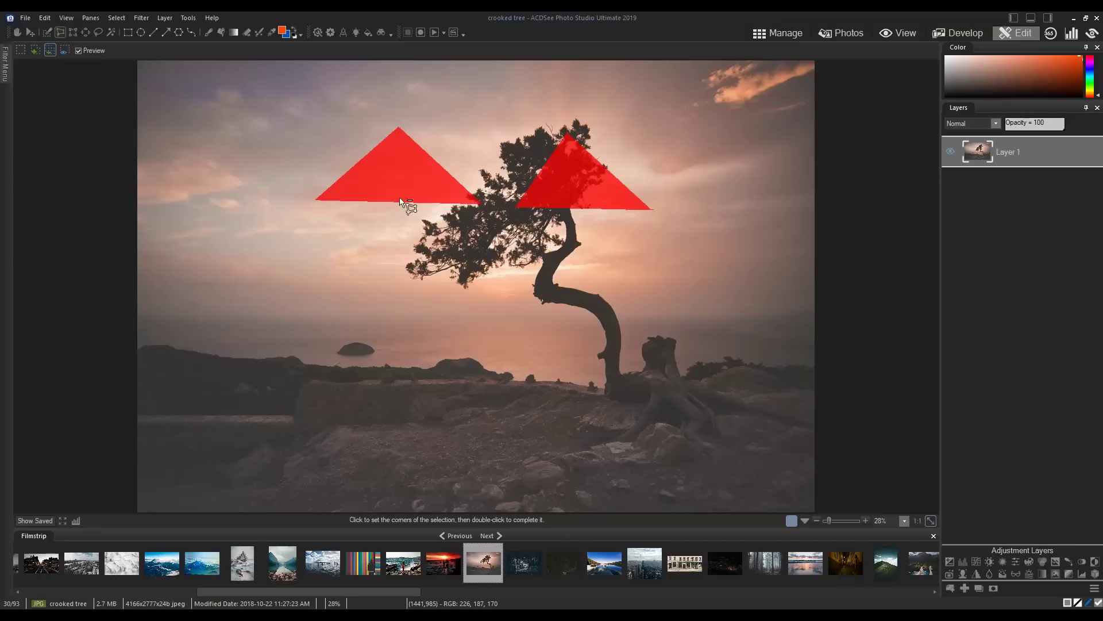
{"action": "left_click", "coordinate": [364, 233]}
{"action": "left_click", "coordinate": [452, 140]}
{"action": "double_click", "coordinate": [508, 230]}
{"action": "key", "text": "Delete"}
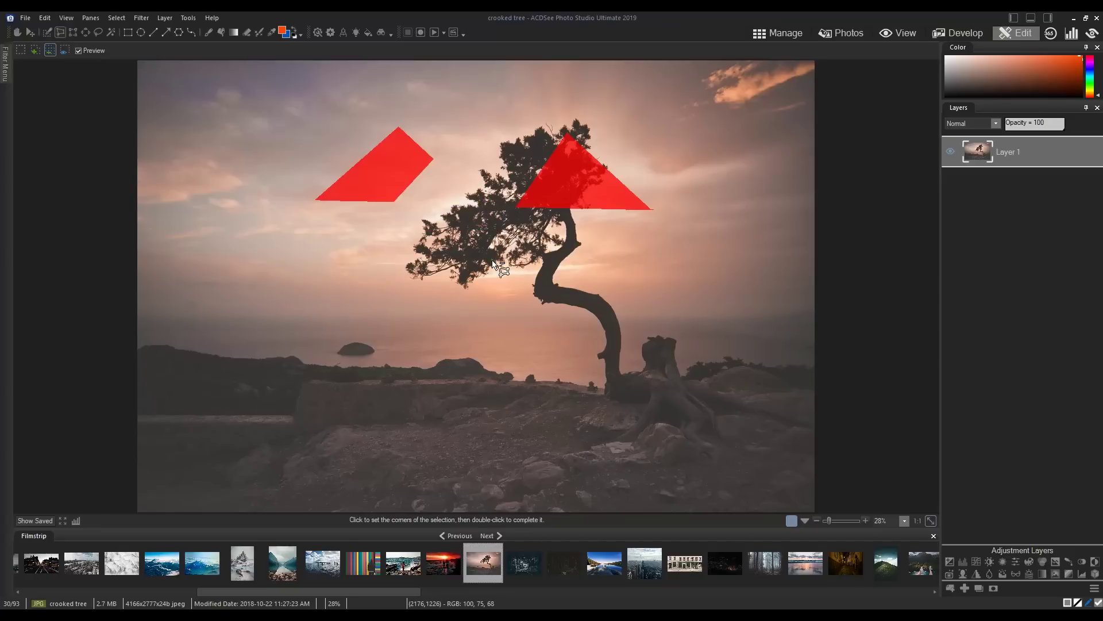
- Clear the polygon selection and draw a rectangular selection over the sky left of the tree
{"action": "left_click", "coordinate": [67, 52]}
{"action": "left_click", "coordinate": [119, 20]}
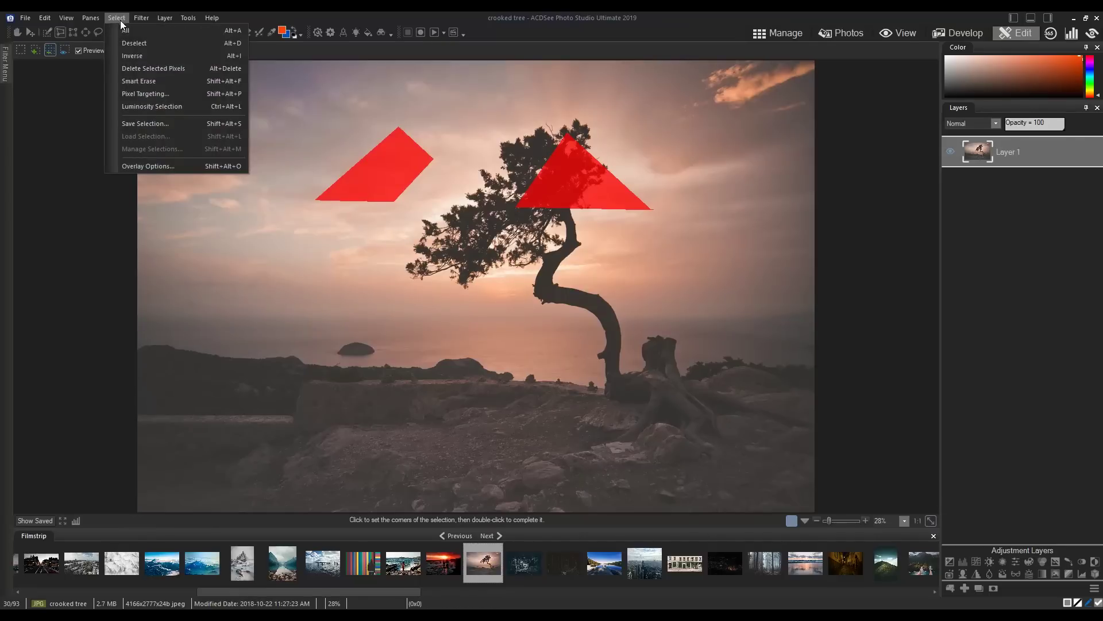
{"action": "left_click", "coordinate": [130, 42]}
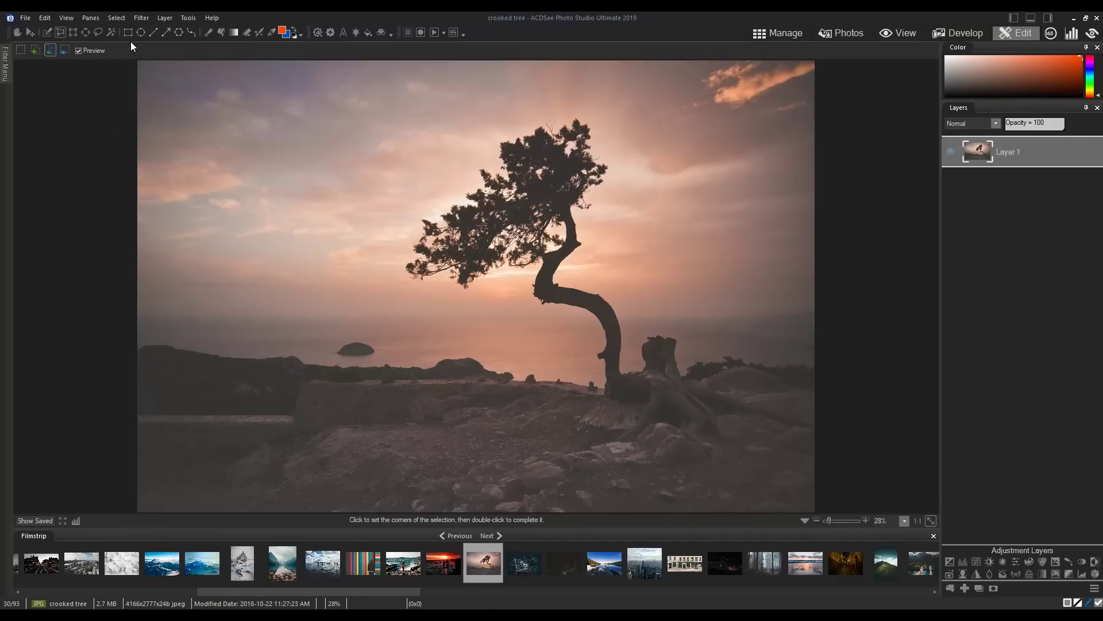
{"action": "left_click", "coordinate": [73, 33]}
{"action": "left_click_drag", "start_coordinate": [248, 122], "coordinate": [354, 207]}
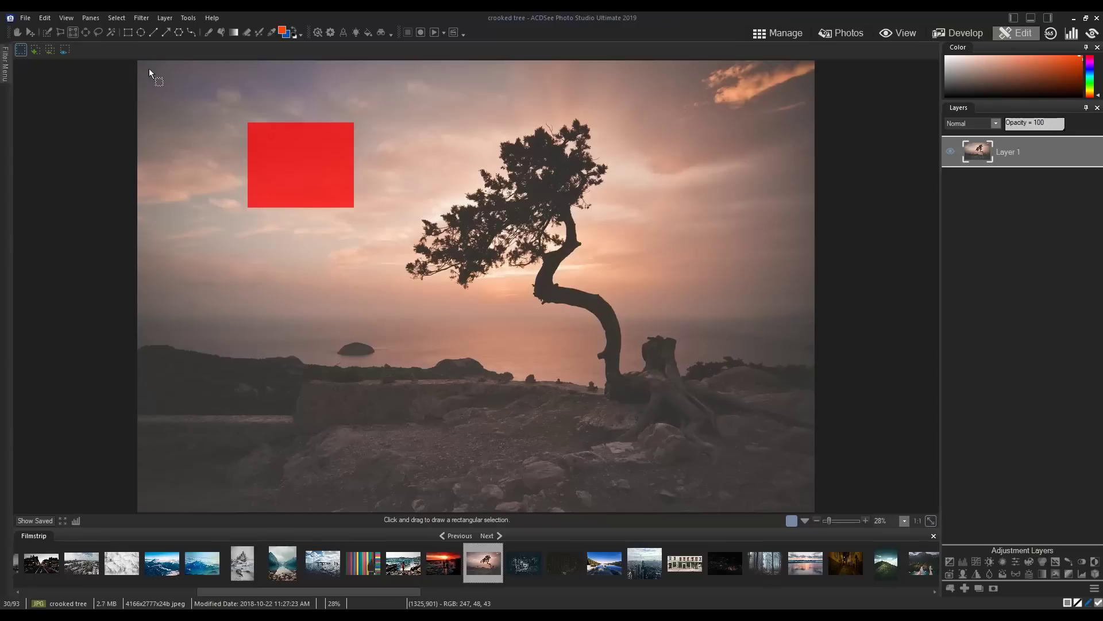
- Draw an elliptical selection over the sky left of the tree and move it lower and slightly left
{"action": "left_click", "coordinate": [85, 32]}
{"action": "left_click_drag", "start_coordinate": [229, 102], "coordinate": [394, 250]}
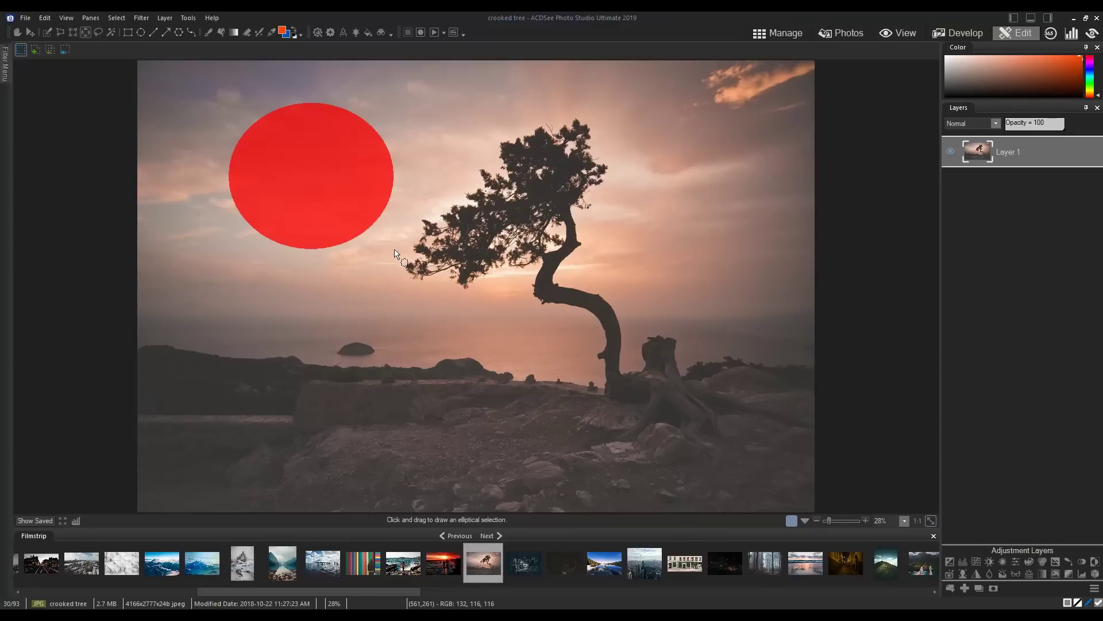
{"action": "left_click_drag", "start_coordinate": [297, 129], "coordinate": [289, 193]}
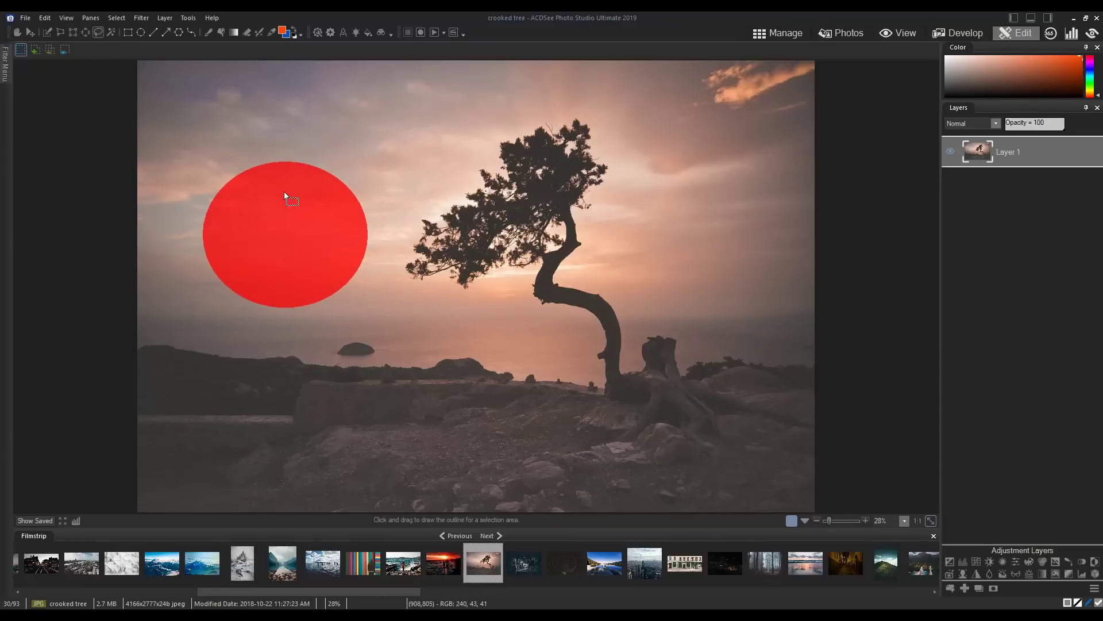
- Draw a freehand S-shaped lasso selection over the sky and the tree's left branches, and clear it
{"action": "left_click", "coordinate": [97, 32]}
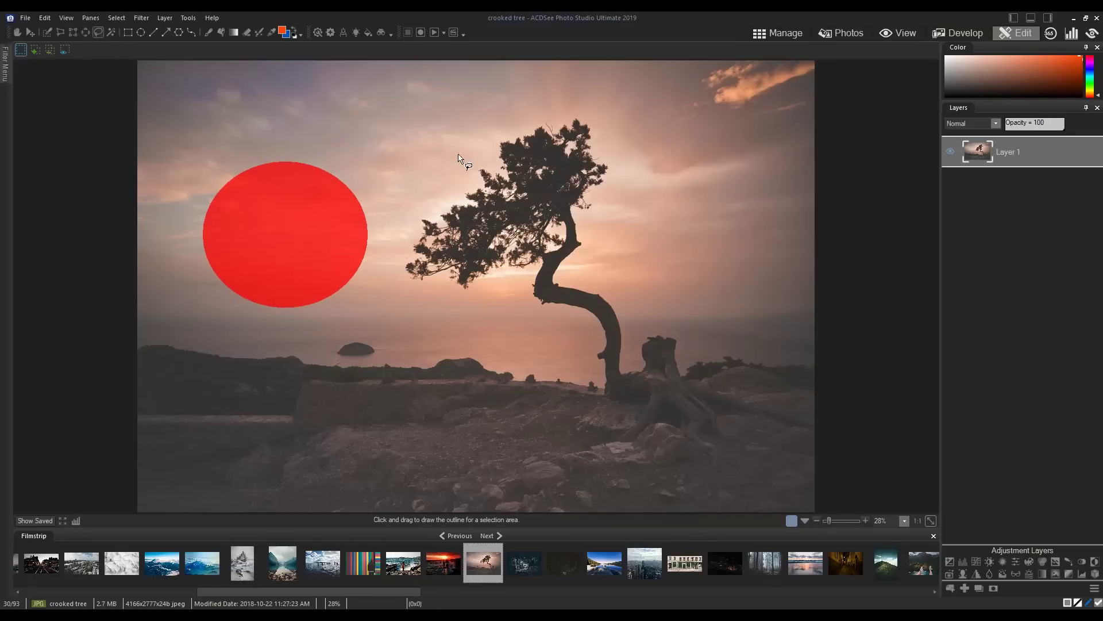
{"action": "mouse_move", "coordinate": [441, 119]}
{"action": "left_mouse_down"}
{"action": "mouse_move", "coordinate": [424, 183]}
{"action": "mouse_move", "coordinate": [432, 250]}
{"action": "mouse_move", "coordinate": [436, 155]}
{"action": "mouse_move", "coordinate": [419, 126]}
{"action": "left_mouse_up"}
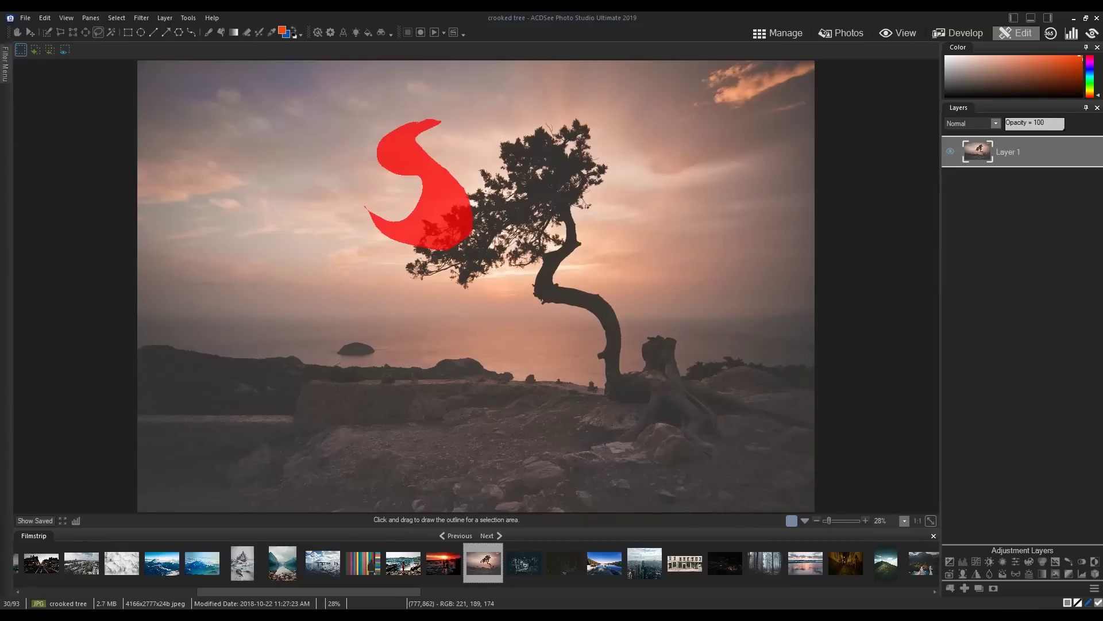
{"action": "left_click", "coordinate": [116, 18]}
{"action": "left_click", "coordinate": [131, 50]}
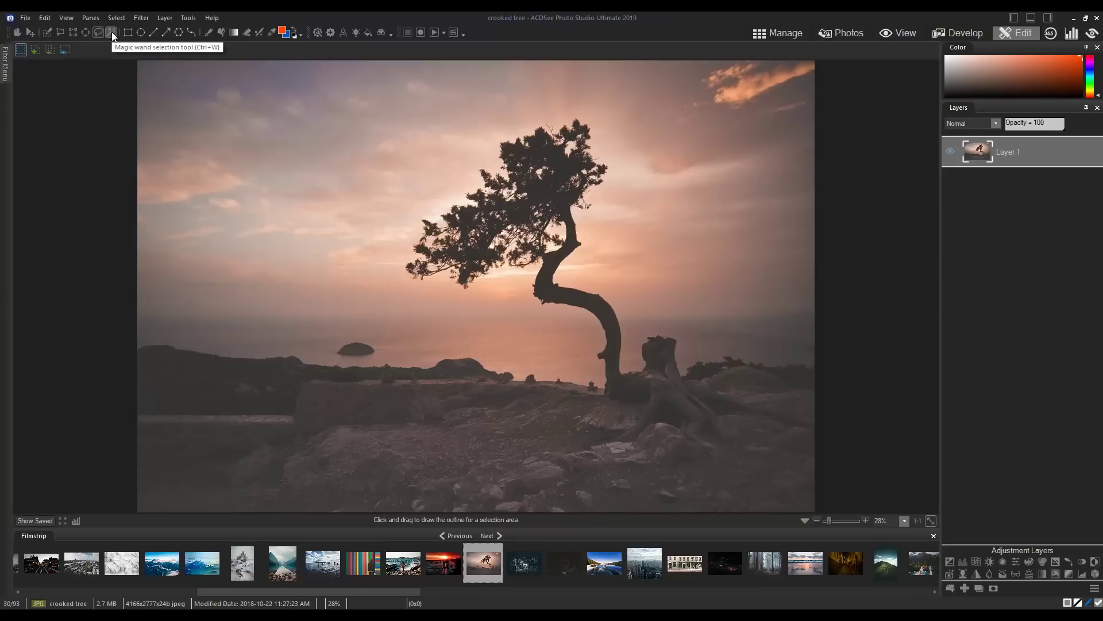
- Select from the tree's foliage with the Magic Wand by Brightness at threshold 94, and reselect it at threshold 26
{"action": "left_click", "coordinate": [112, 32]}
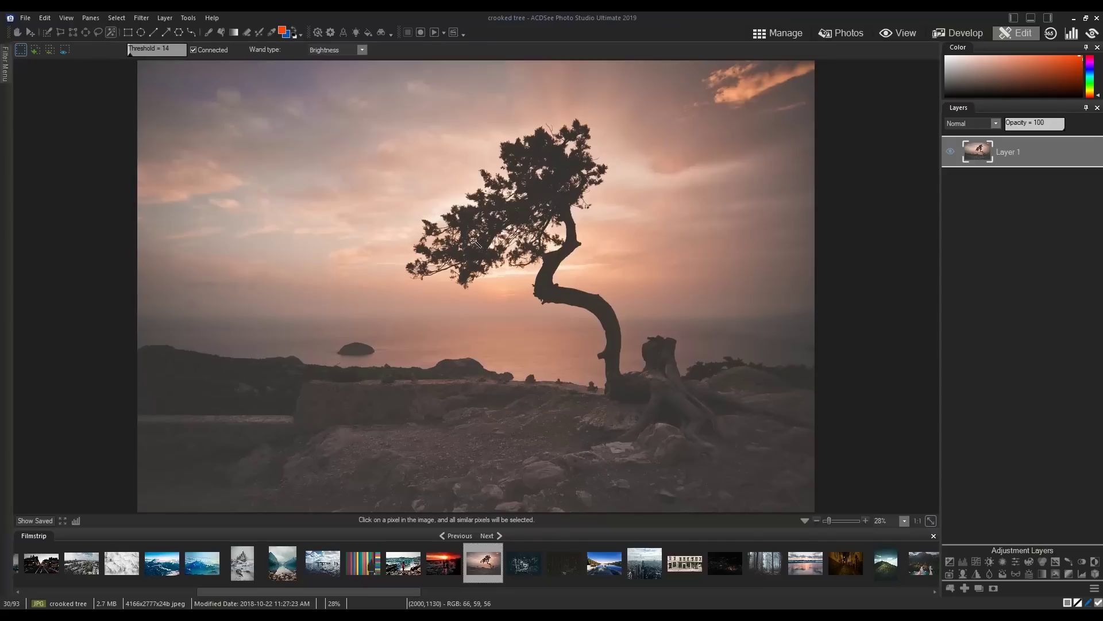
{"action": "left_click", "coordinate": [150, 52]}
{"action": "left_click", "coordinate": [541, 190]}
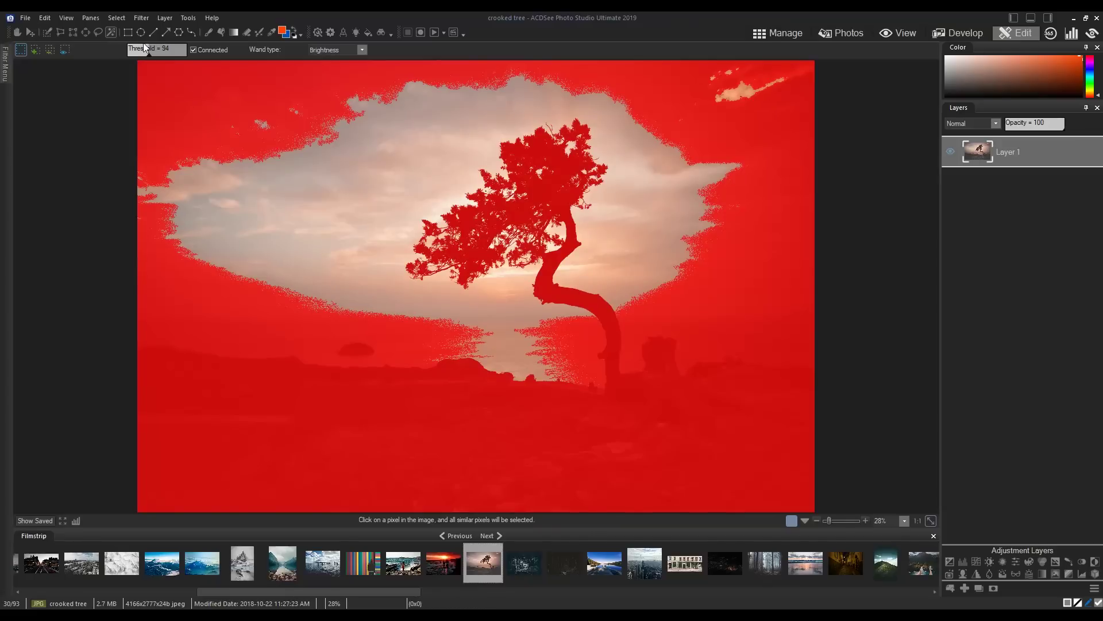
{"action": "left_click_drag", "start_coordinate": [137, 49], "coordinate": [133, 51]}
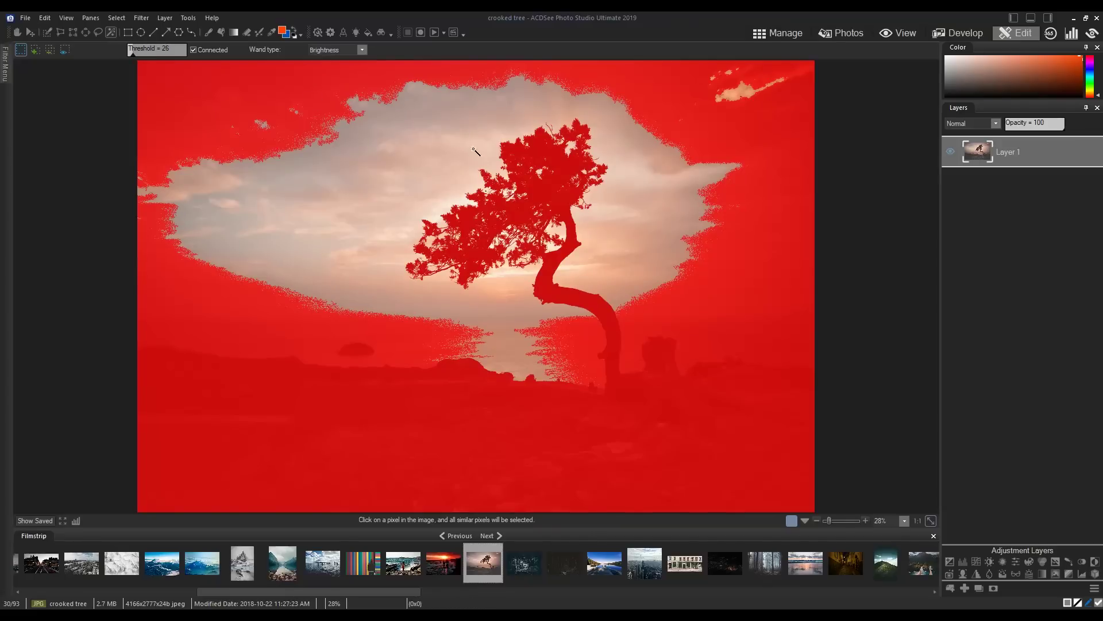
{"action": "left_click", "coordinate": [539, 185]}
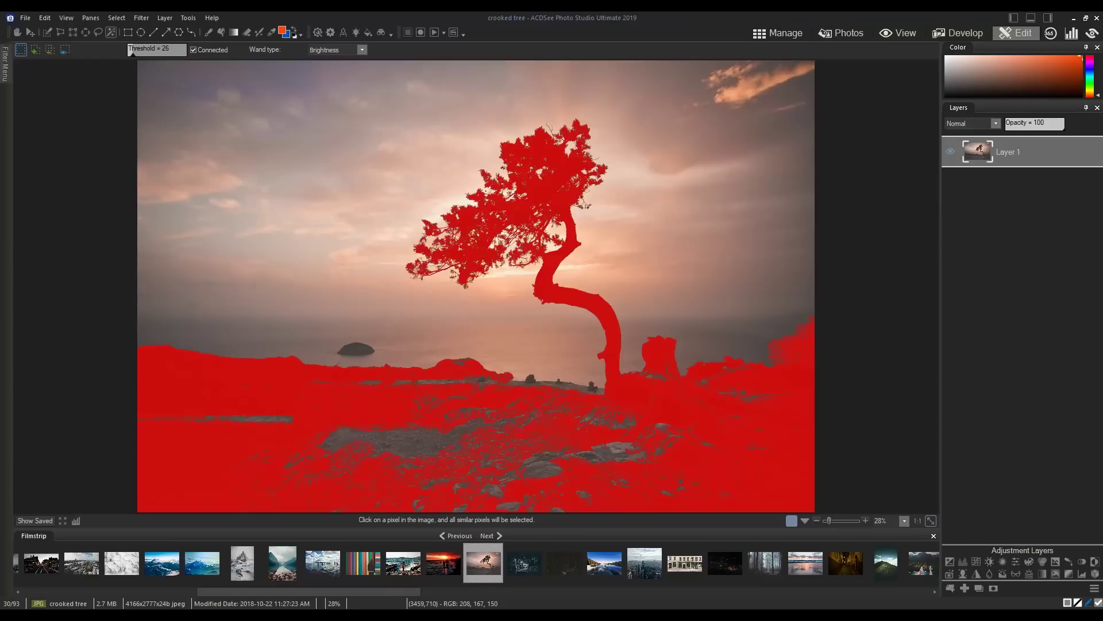
- Clear the Magic Wand selection and add a blank layer above the photo
{"action": "left_click", "coordinate": [117, 17]}
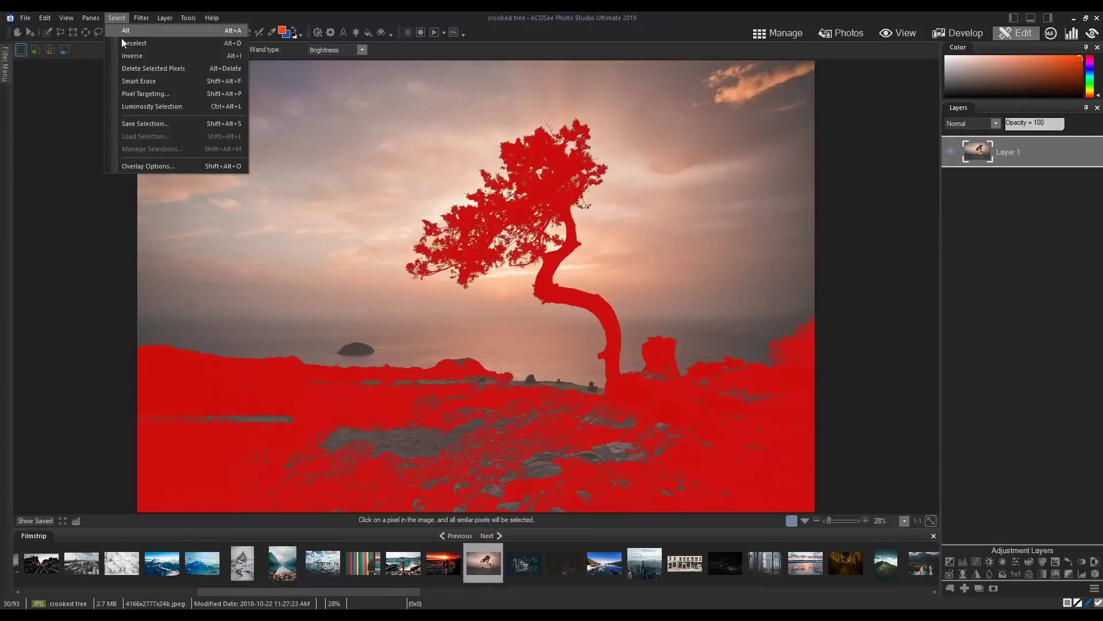
{"action": "left_click", "coordinate": [128, 50]}
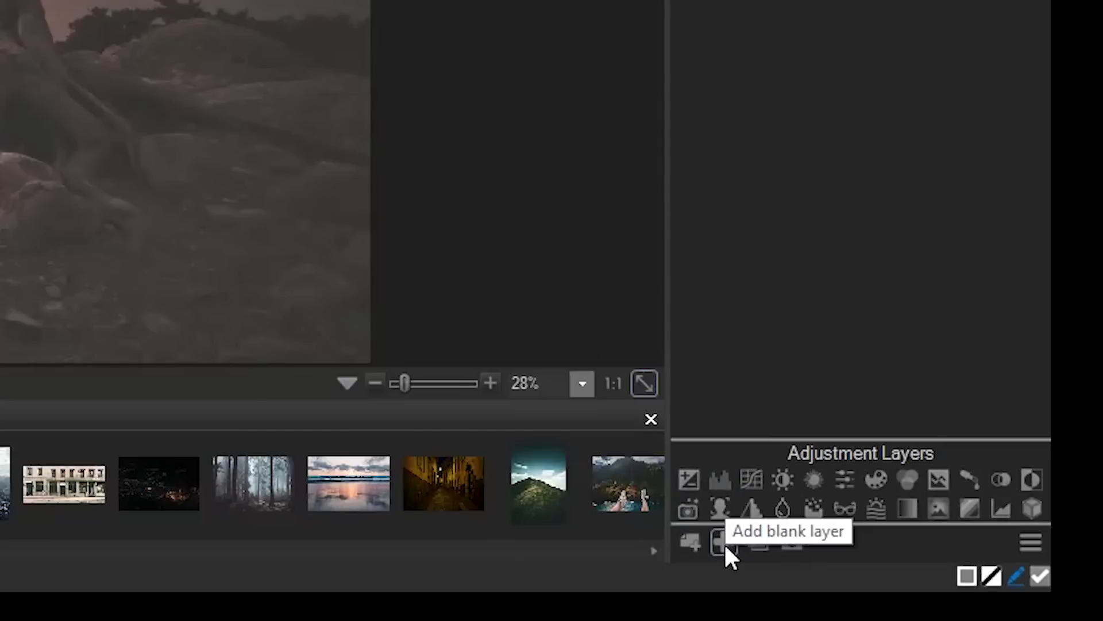
{"action": "left_click", "coordinate": [723, 542]}
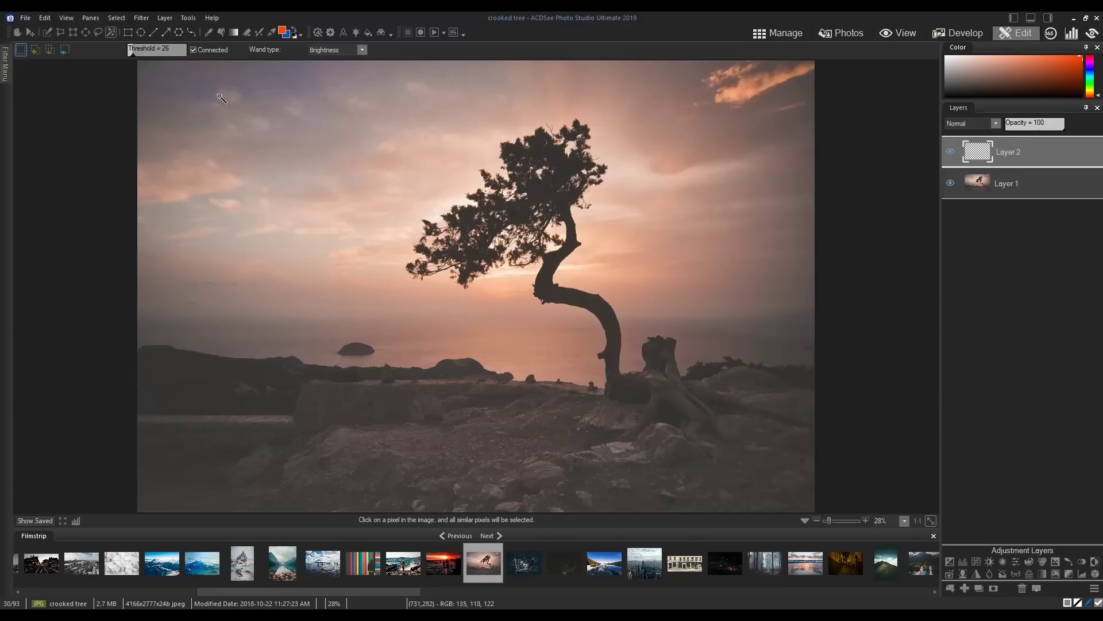
- Draw a filled blue rectangle over the tree with opacity 72 and Screen blending, and delete the layer holding it
{"action": "left_click", "coordinate": [128, 32]}
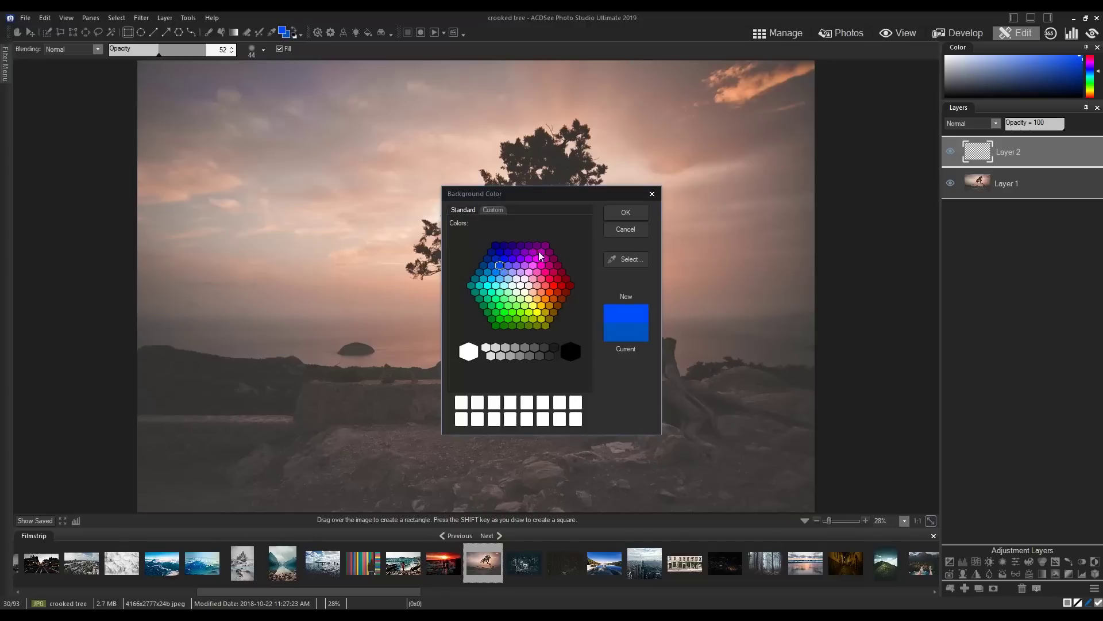
{"action": "left_click", "coordinate": [623, 210]}
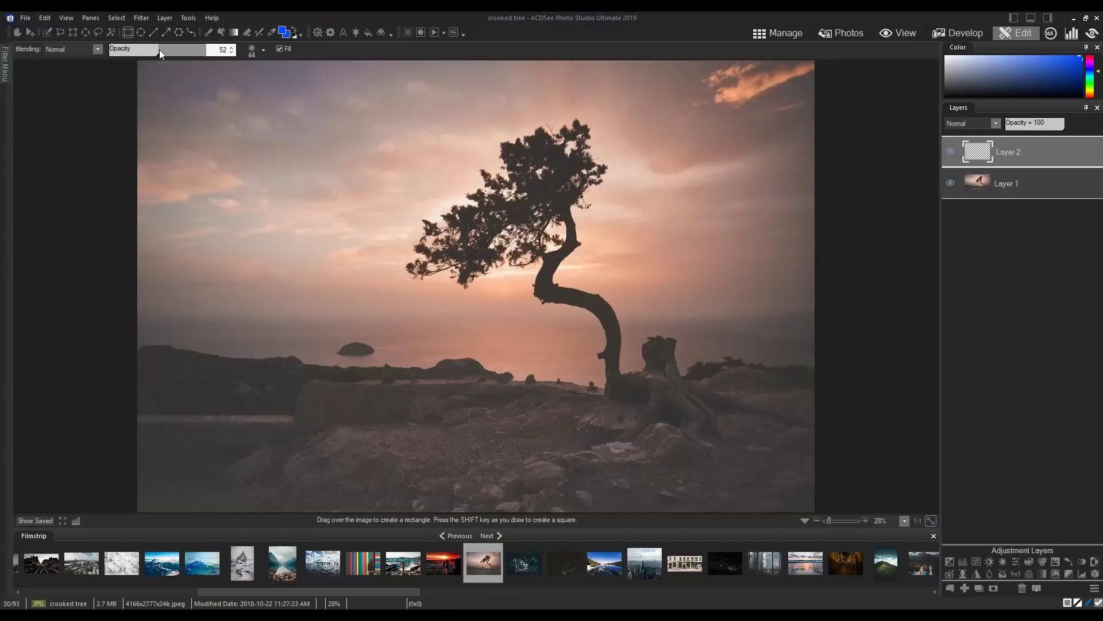
{"action": "left_click_drag", "start_coordinate": [160, 49], "coordinate": [179, 49]}
{"action": "left_click", "coordinate": [81, 48]}
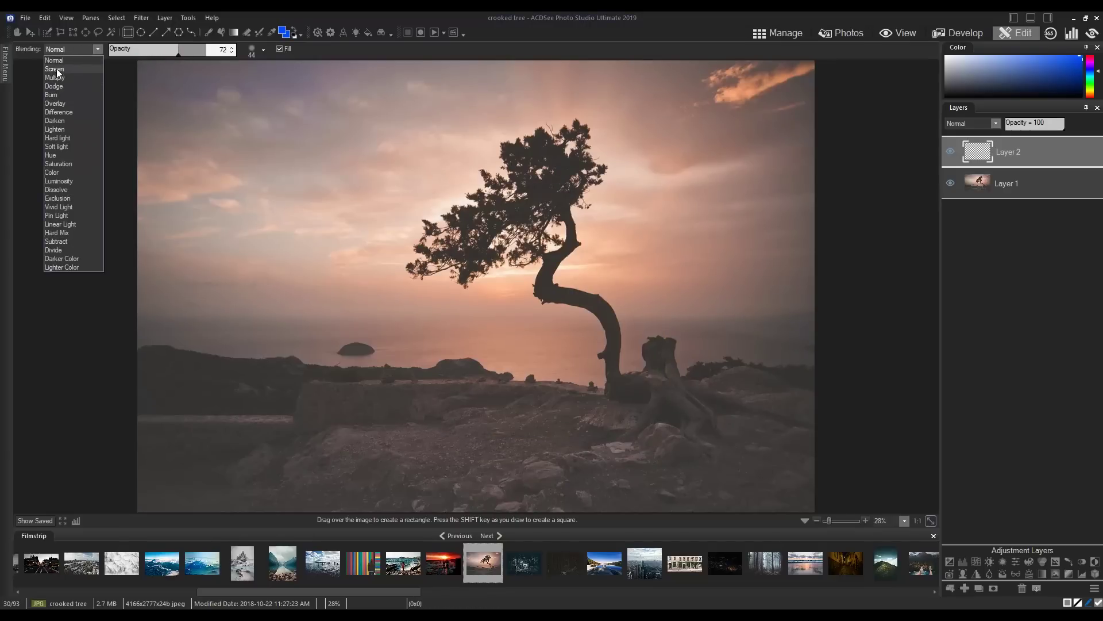
{"action": "left_click", "coordinate": [58, 70]}
{"action": "mouse_move", "coordinate": [407, 144]}
{"action": "left_mouse_down"}
{"action": "mouse_move", "coordinate": [525, 266]}
{"action": "mouse_move", "coordinate": [583, 308]}
{"action": "left_mouse_up"}
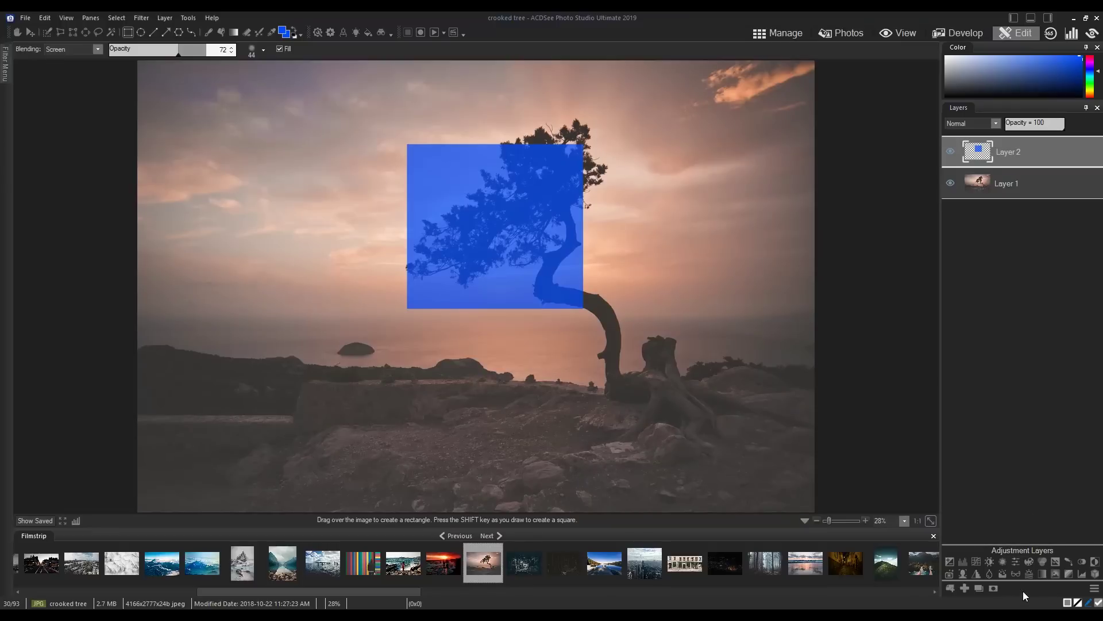
{"action": "left_click", "coordinate": [1023, 589]}
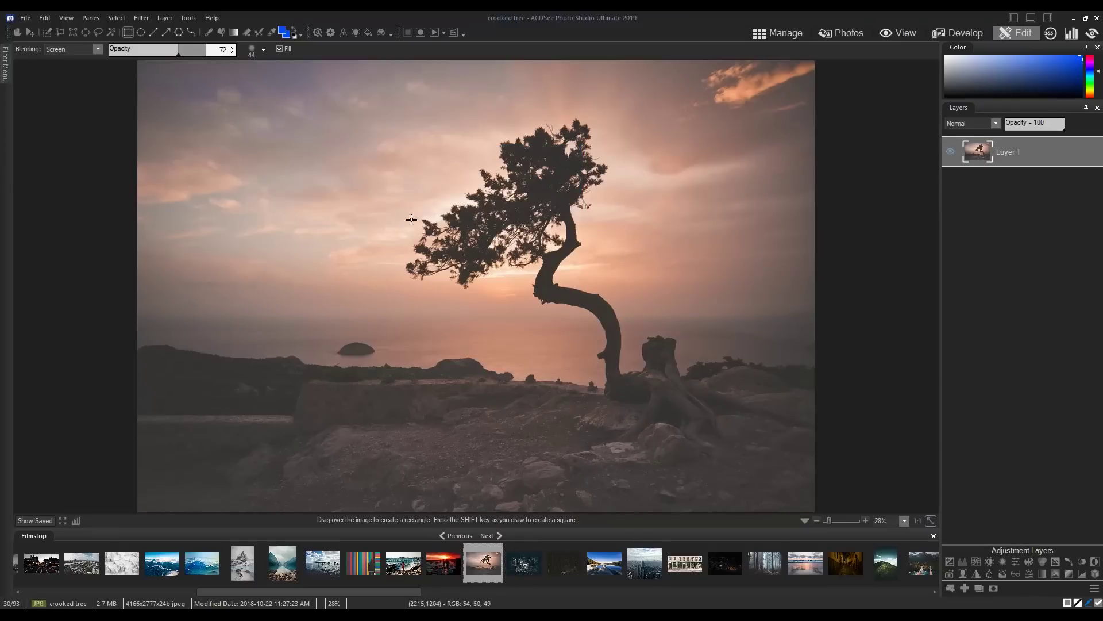
- Choose the Brush tool and set its foreground color to orange-red, hex FF4400
{"action": "left_click", "coordinate": [209, 33]}
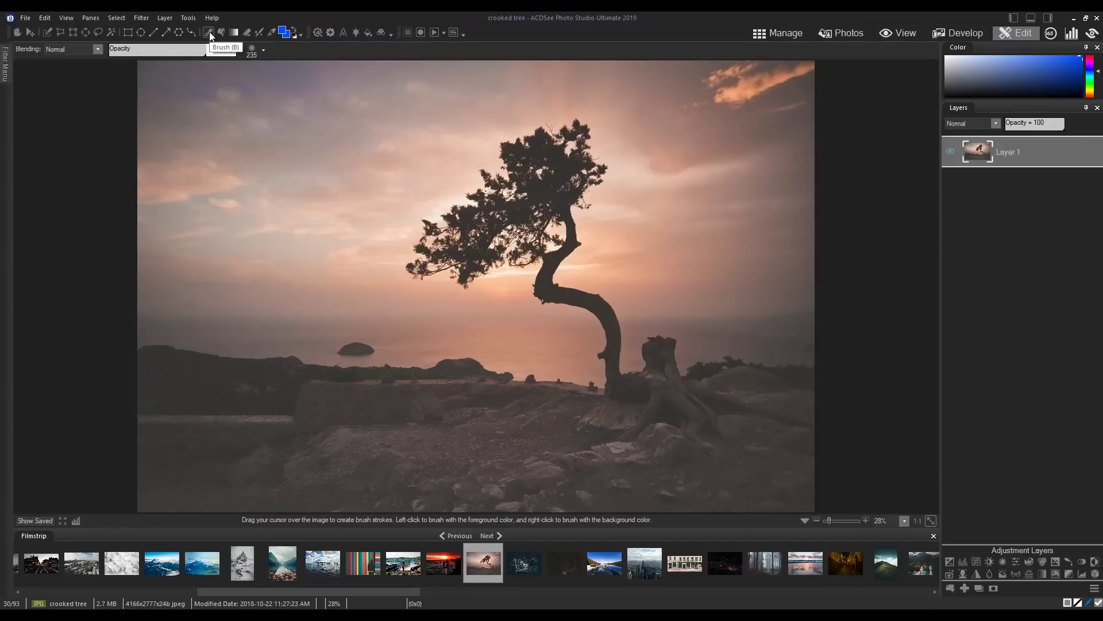
{"action": "left_click", "coordinate": [282, 30]}
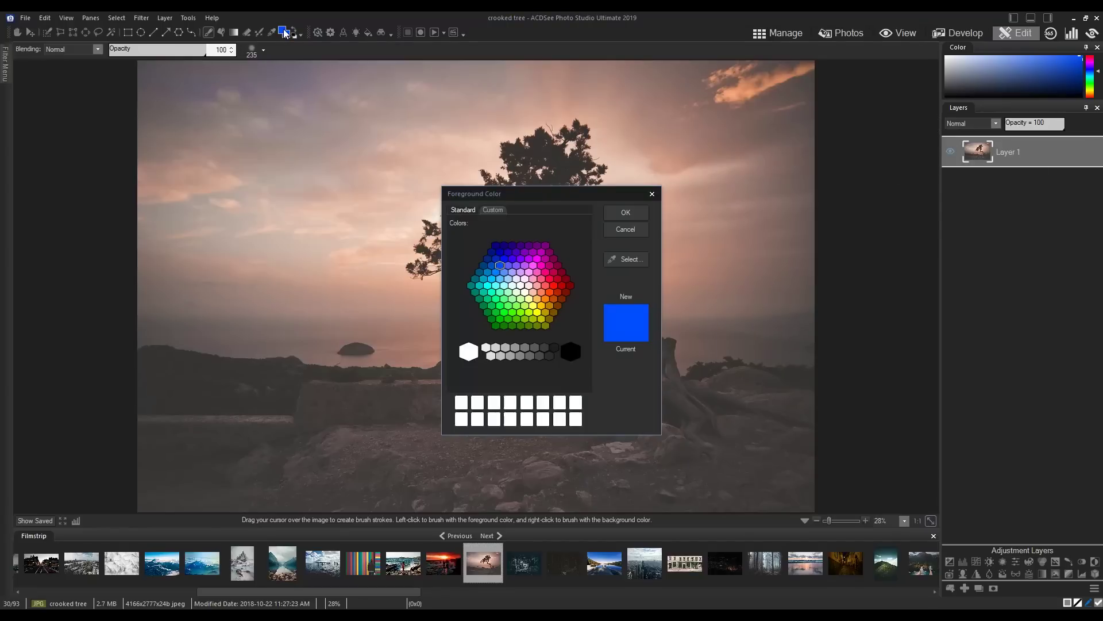
{"action": "left_click", "coordinate": [553, 289]}
{"action": "left_click", "coordinate": [619, 213]}
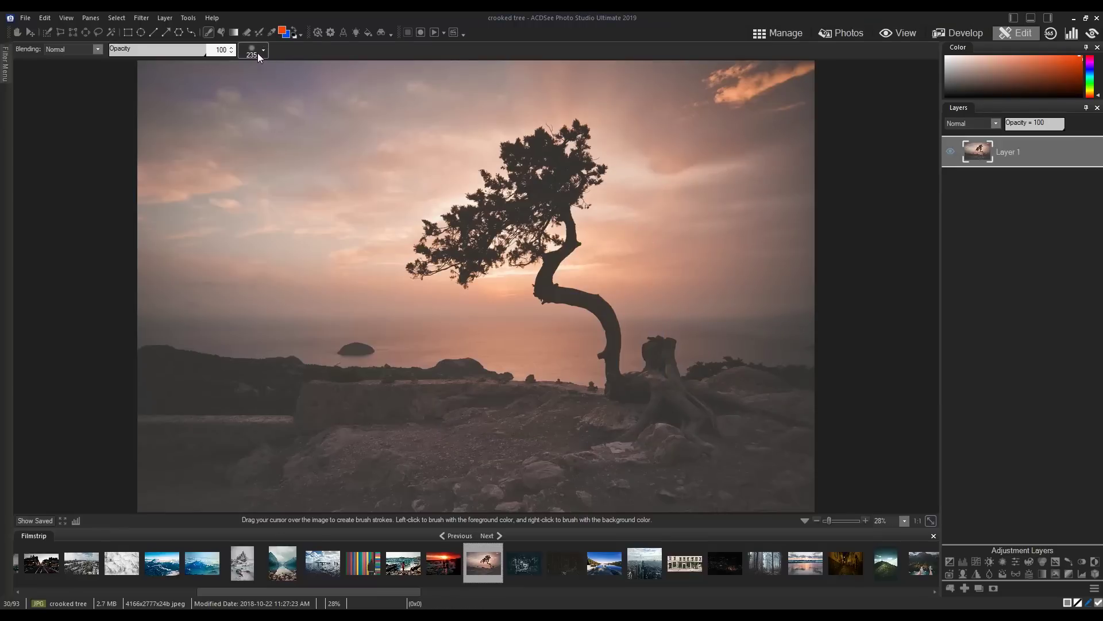
{"action": "left_click", "coordinate": [282, 31]}
{"action": "left_click", "coordinate": [492, 209]}
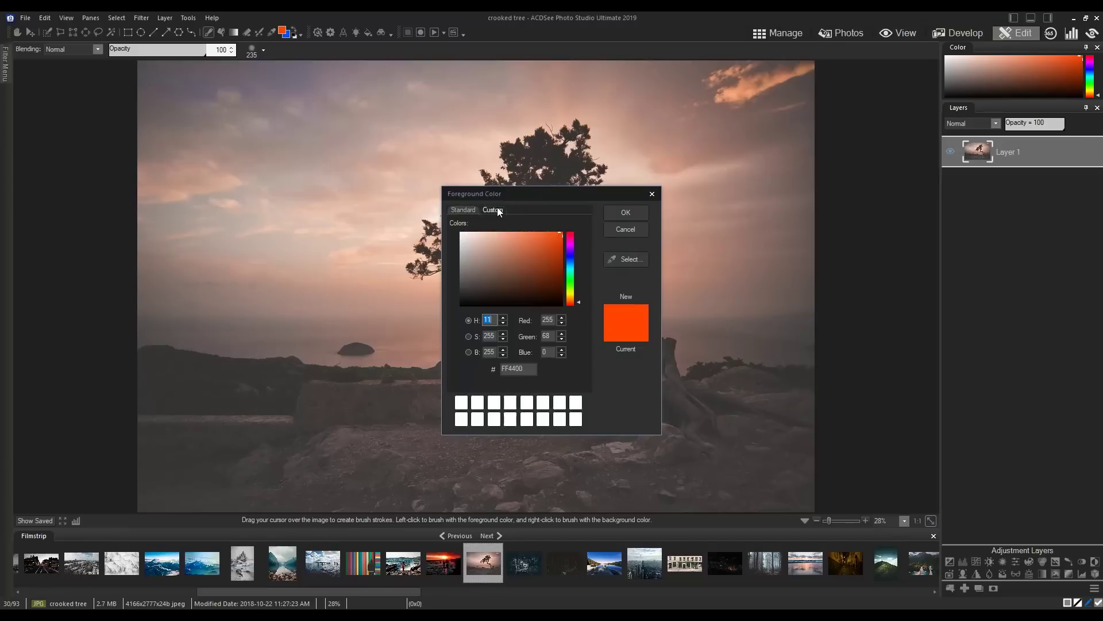
{"action": "double_click", "coordinate": [532, 369]}
{"action": "left_click", "coordinate": [624, 213]}
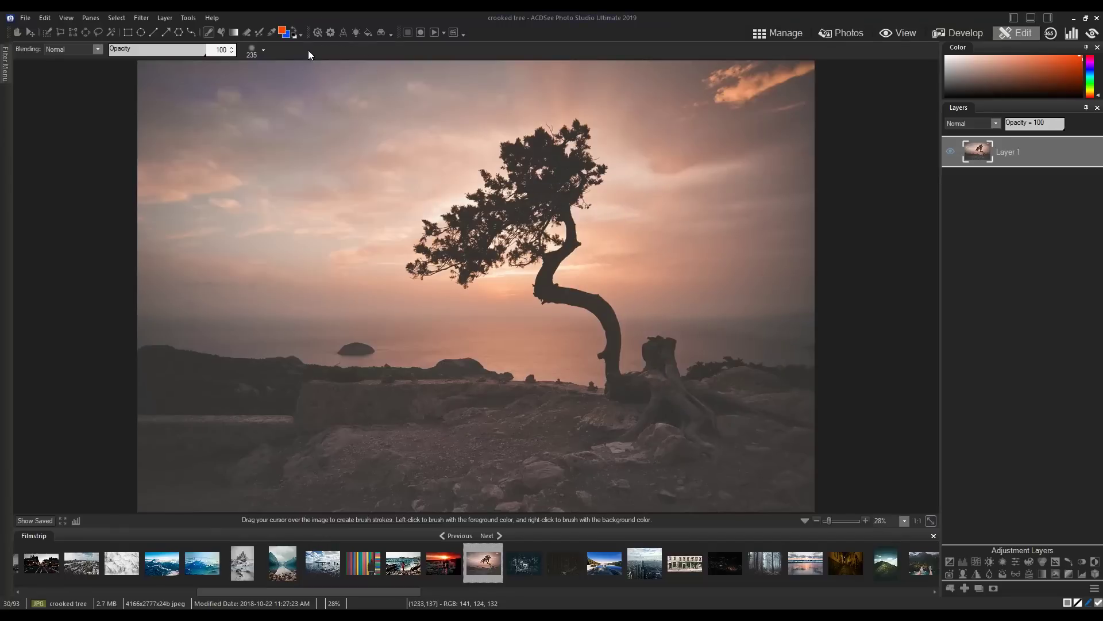
- Set the brush nib width to 92, paint a small orange spot on the photo's sky, and undo it
{"action": "left_click", "coordinate": [263, 50]}
{"action": "left_click_drag", "start_coordinate": [287, 55], "coordinate": [275, 55]}
{"action": "mouse_move", "coordinate": [353, 230]}
{"action": "left_mouse_down"}
{"action": "mouse_move", "coordinate": [347, 177]}
{"action": "mouse_move", "coordinate": [294, 174]}
{"action": "mouse_move", "coordinate": [300, 208]}
{"action": "mouse_move", "coordinate": [324, 183]}
{"action": "mouse_move", "coordinate": [332, 213]}
{"action": "left_mouse_up"}
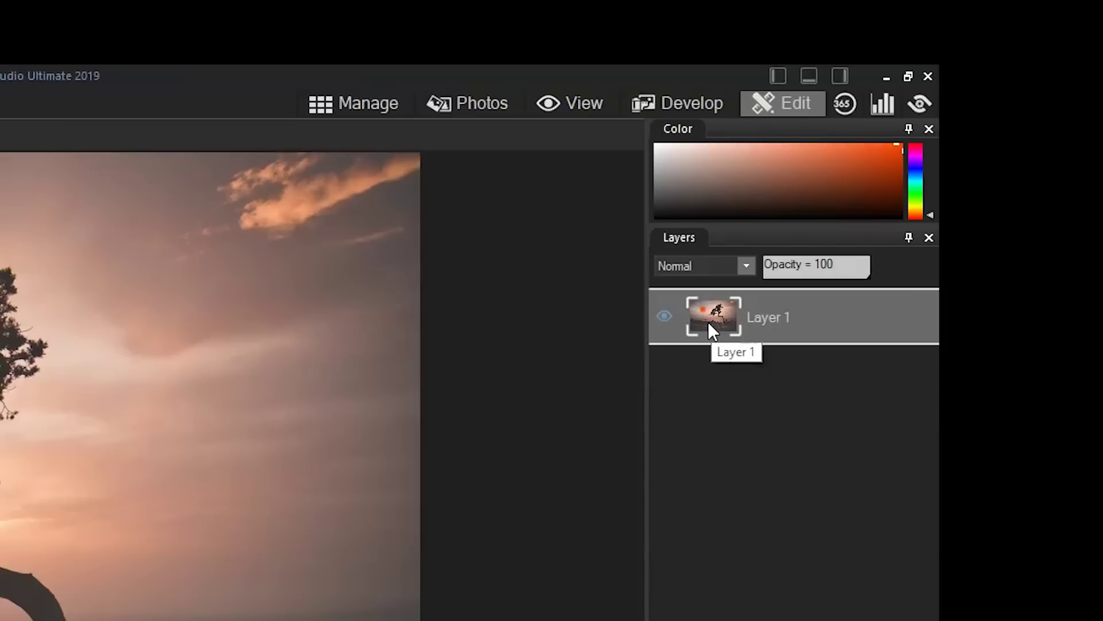
{"action": "key", "text": "ctrl+z"}
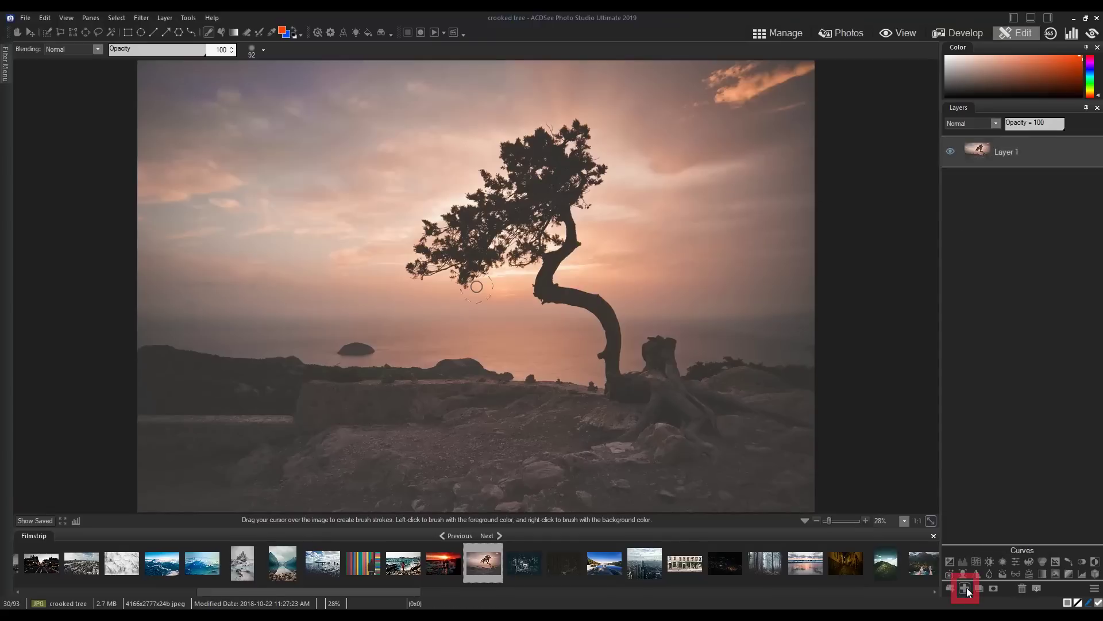
- Add a blank layer above the photo and paint a soft orange blob in the sky beside the tree with nib width 169
{"action": "left_click", "coordinate": [967, 587]}
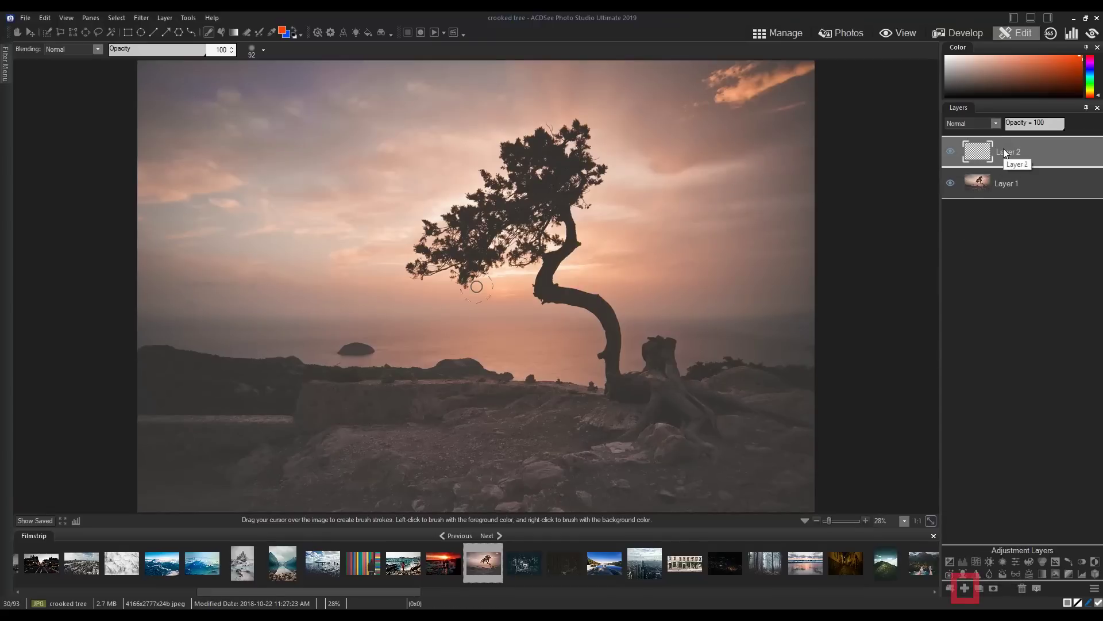
{"action": "left_click", "coordinate": [263, 51]}
{"action": "left_click_drag", "start_coordinate": [276, 62], "coordinate": [287, 62]}
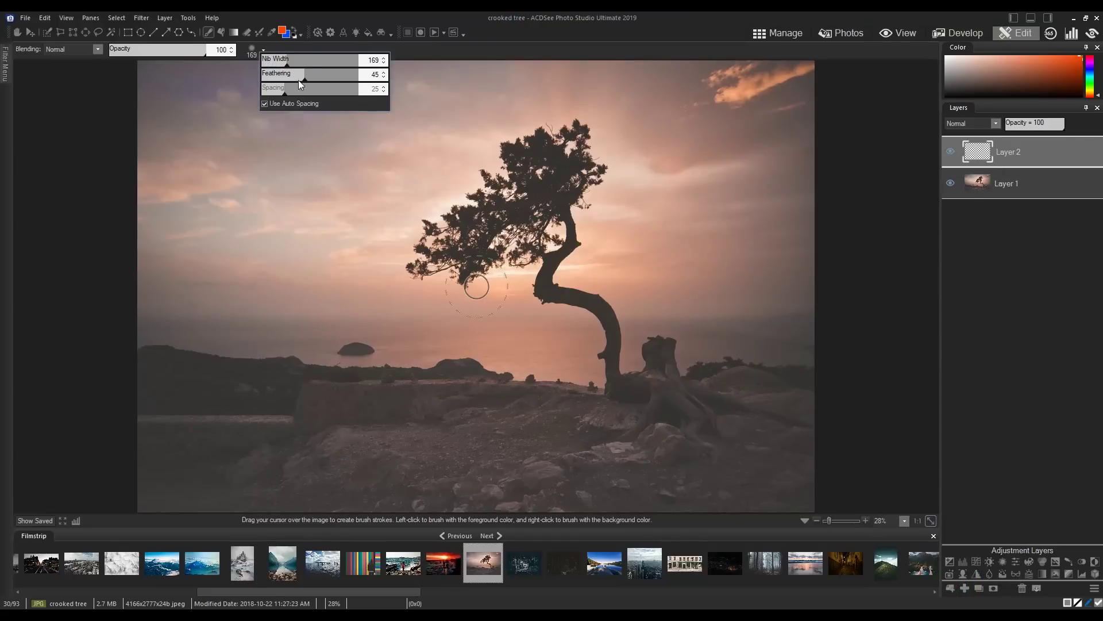
{"action": "mouse_move", "coordinate": [327, 193]}
{"action": "left_mouse_down"}
{"action": "mouse_move", "coordinate": [342, 229]}
{"action": "mouse_move", "coordinate": [408, 246]}
{"action": "mouse_move", "coordinate": [332, 195]}
{"action": "left_mouse_up"}
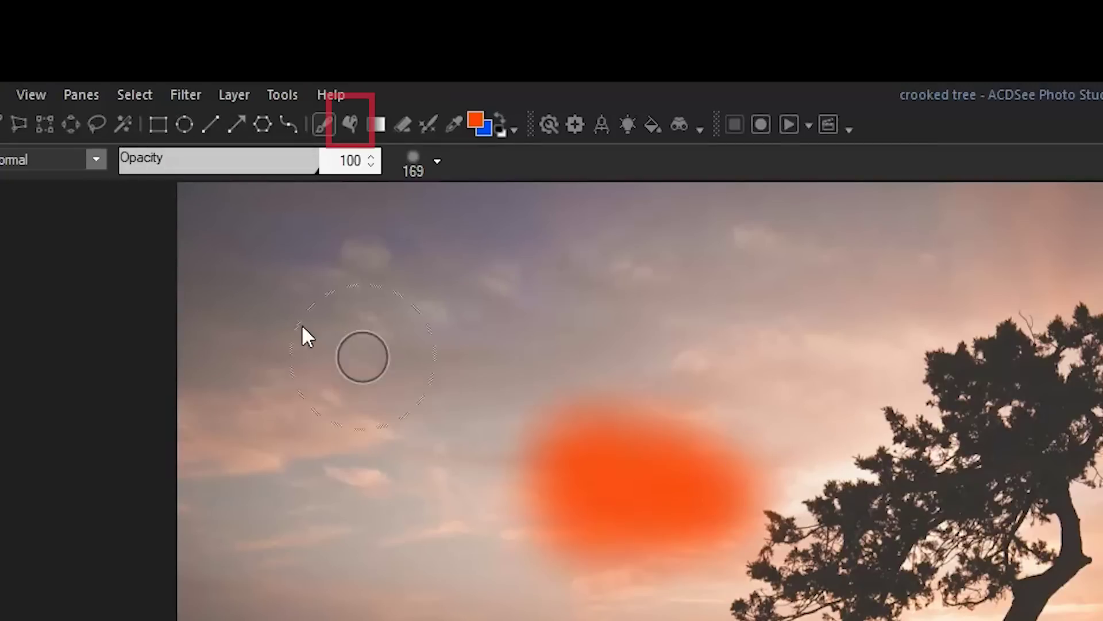
- Flood the blank third layer with orange using the Fill tool, and delete that layer
{"action": "left_click", "coordinate": [351, 124]}
{"action": "left_click", "coordinate": [416, 374]}
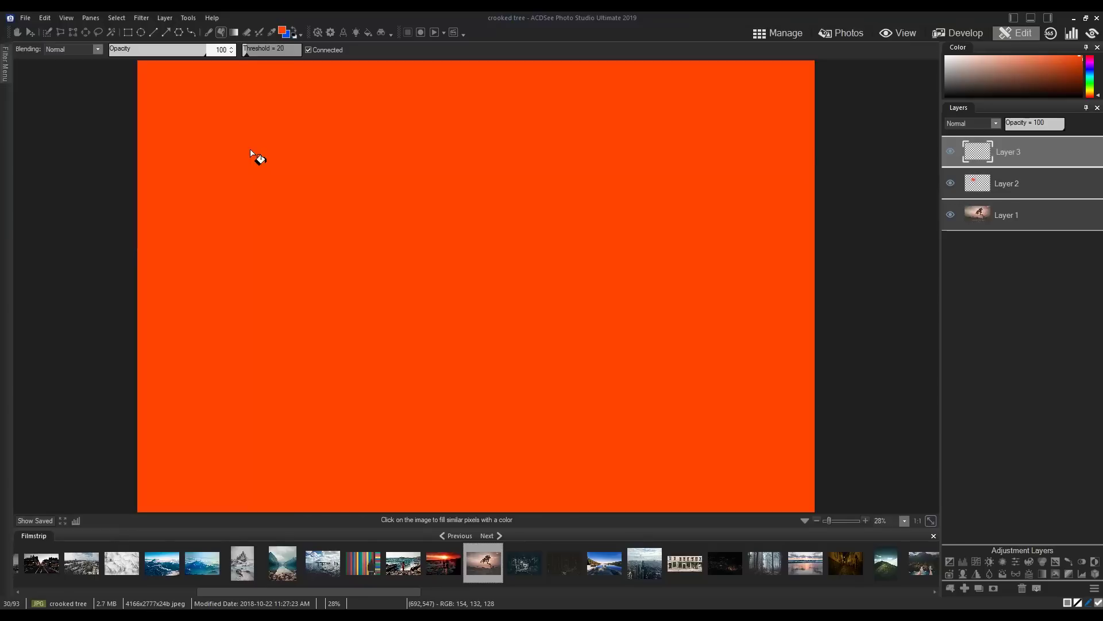
{"action": "left_click", "coordinate": [1021, 588]}
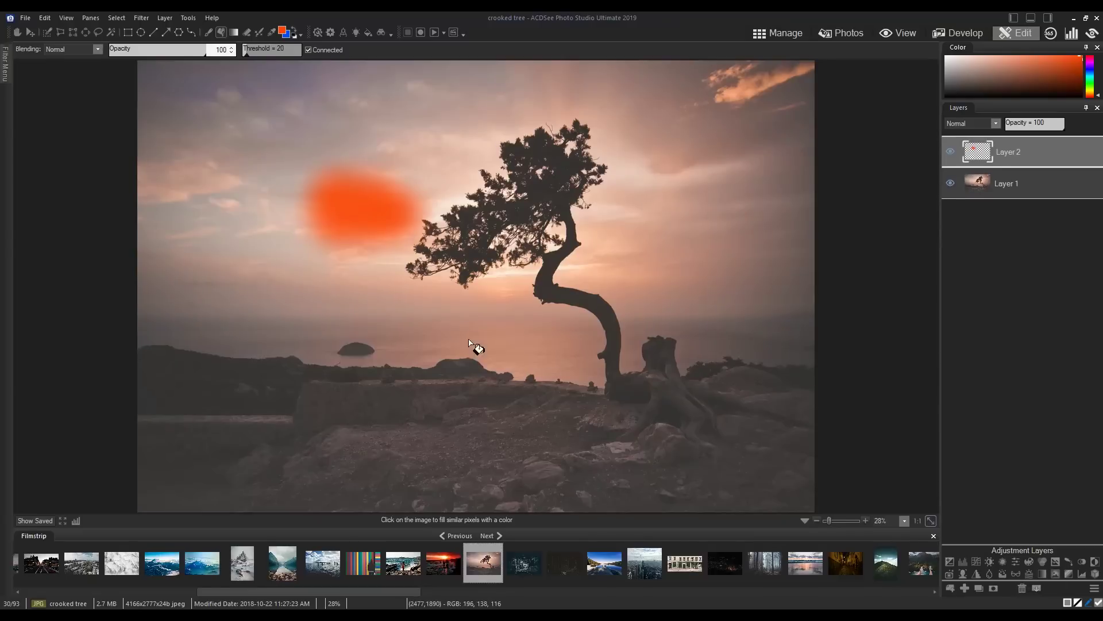
- Erase most of the orange blob on Layer 2 with the Eraser
{"action": "left_click", "coordinate": [247, 33]}
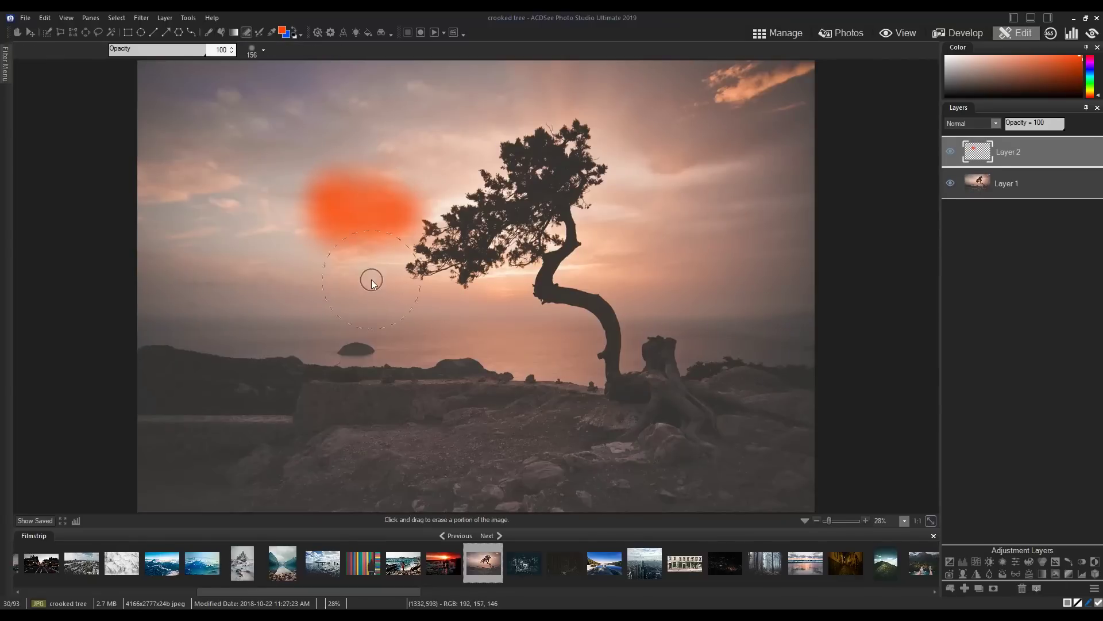
{"action": "mouse_move", "coordinate": [372, 281]}
{"action": "left_mouse_down"}
{"action": "mouse_move", "coordinate": [358, 137]}
{"action": "mouse_move", "coordinate": [343, 175]}
{"action": "mouse_move", "coordinate": [349, 265]}
{"action": "mouse_move", "coordinate": [326, 249]}
{"action": "left_mouse_up"}
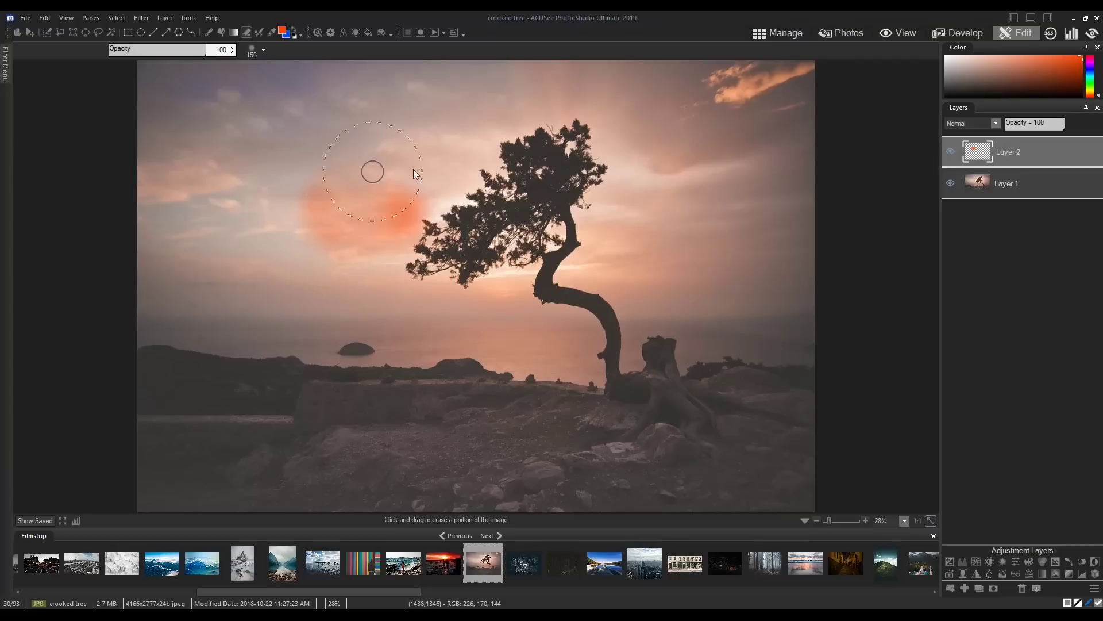
{"action": "mouse_move", "coordinate": [413, 169]}
{"action": "left_mouse_down"}
{"action": "mouse_move", "coordinate": [349, 189]}
{"action": "mouse_move", "coordinate": [372, 196]}
{"action": "mouse_move", "coordinate": [309, 232]}
{"action": "mouse_move", "coordinate": [345, 234]}
{"action": "left_mouse_up"}
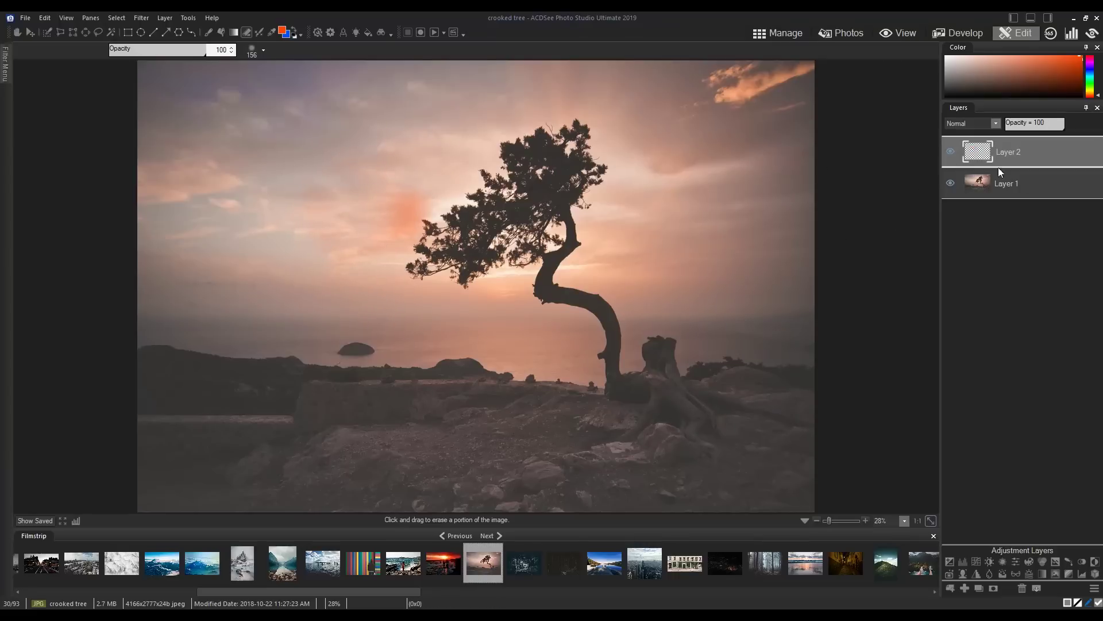
- Delete Layer 2, and erase a vertical strip through the photo beyond the tree and undo it
{"action": "left_click", "coordinate": [1022, 588]}
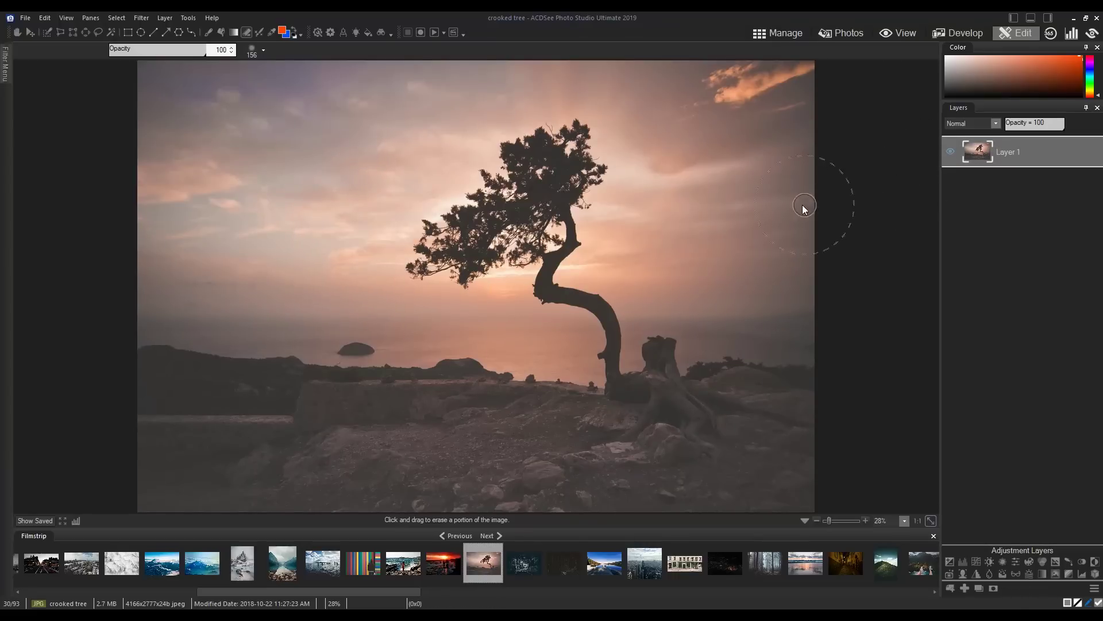
{"action": "left_click_drag", "start_coordinate": [704, 81], "coordinate": [722, 498]}
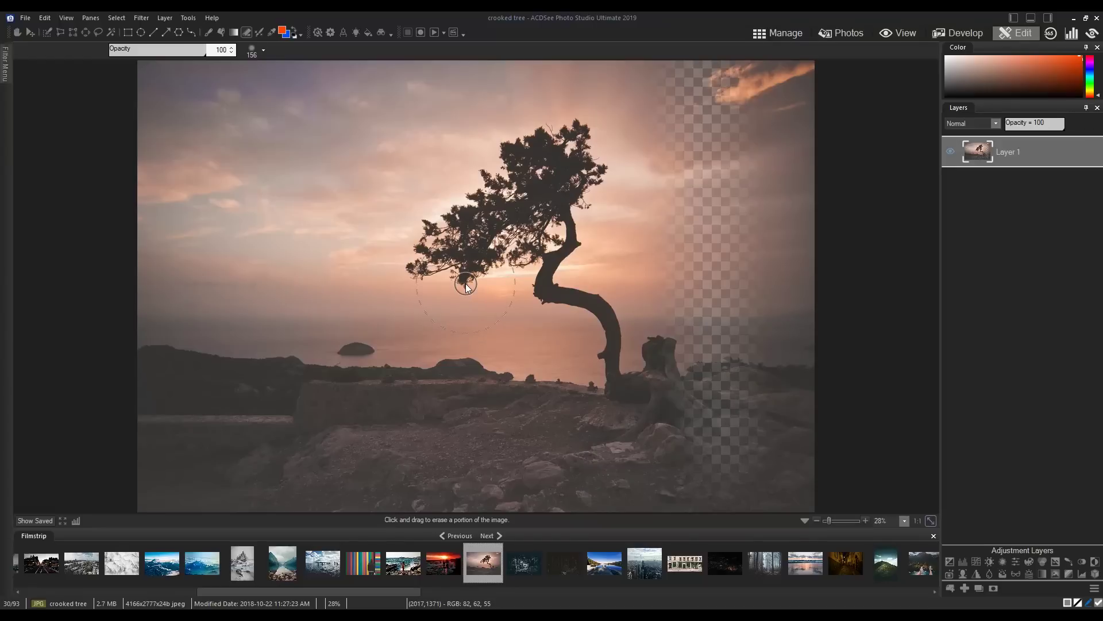
{"action": "key", "text": "ctrl+z"}
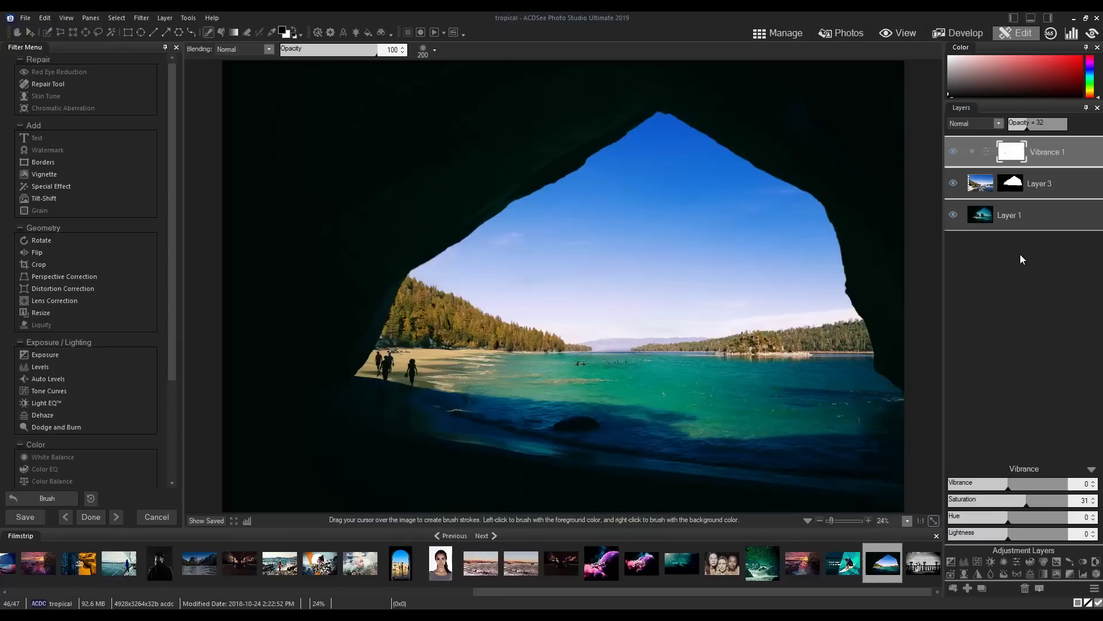
- Add a layer mask to Layer 1 of the tropical composite
{"action": "left_click", "coordinate": [1034, 216]}
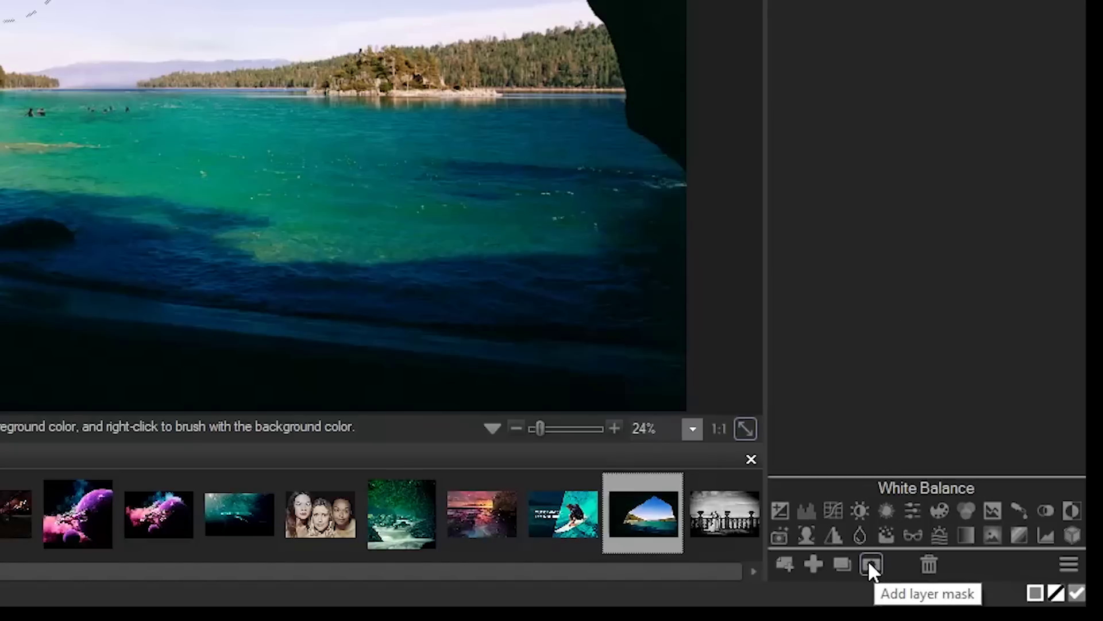
{"action": "left_click", "coordinate": [869, 563]}
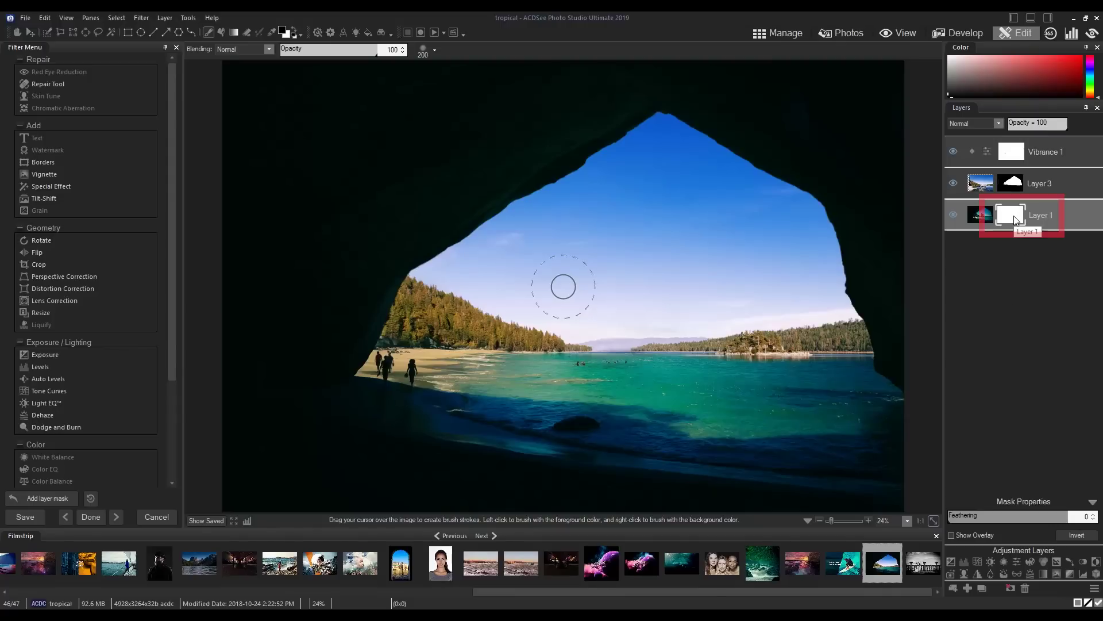
- Try other opacities and the Screen, Multiply and Soft light blend modes on Layer 3, restoring opacity 100 and Normal
{"action": "left_click", "coordinate": [1015, 185]}
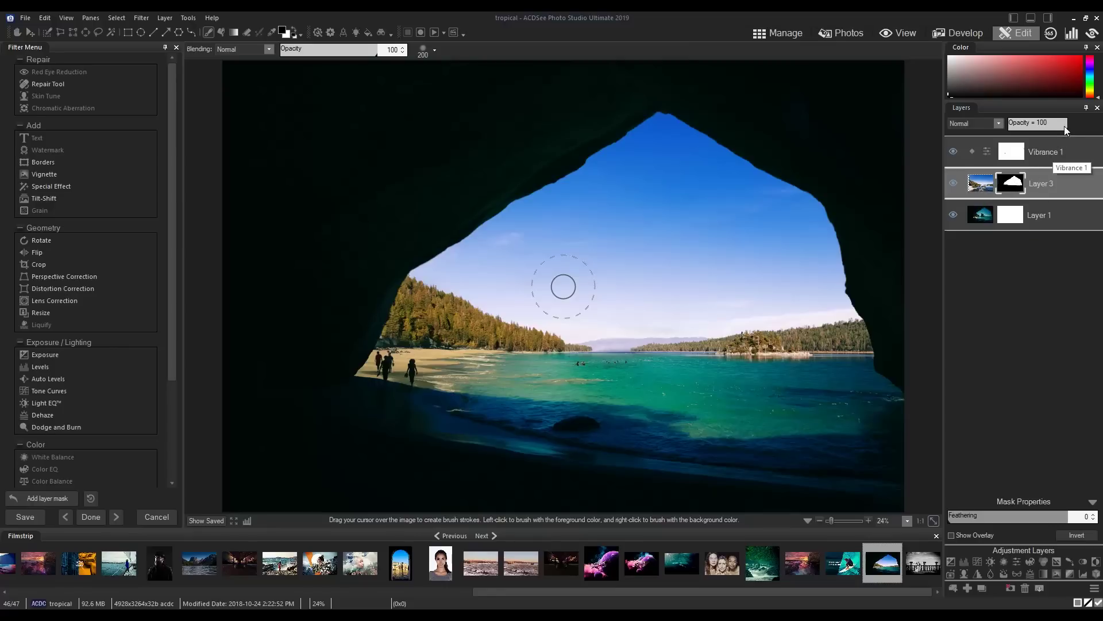
{"action": "mouse_move", "coordinate": [1064, 122]}
{"action": "left_mouse_down"}
{"action": "mouse_move", "coordinate": [984, 115]}
{"action": "mouse_move", "coordinate": [1091, 124]}
{"action": "left_mouse_up"}
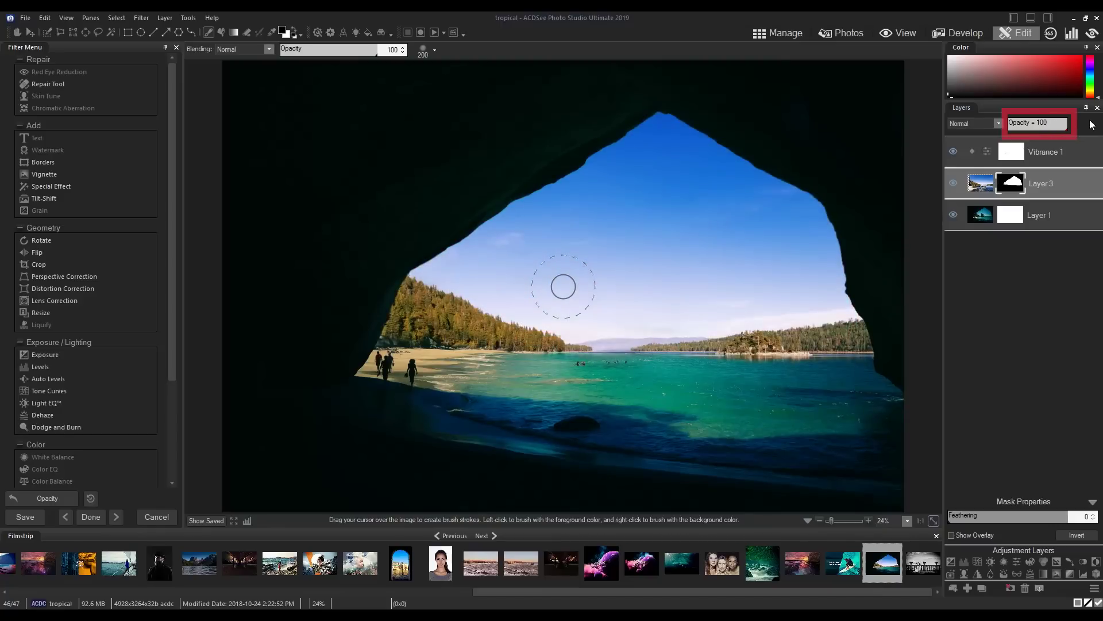
{"action": "left_click", "coordinate": [998, 123]}
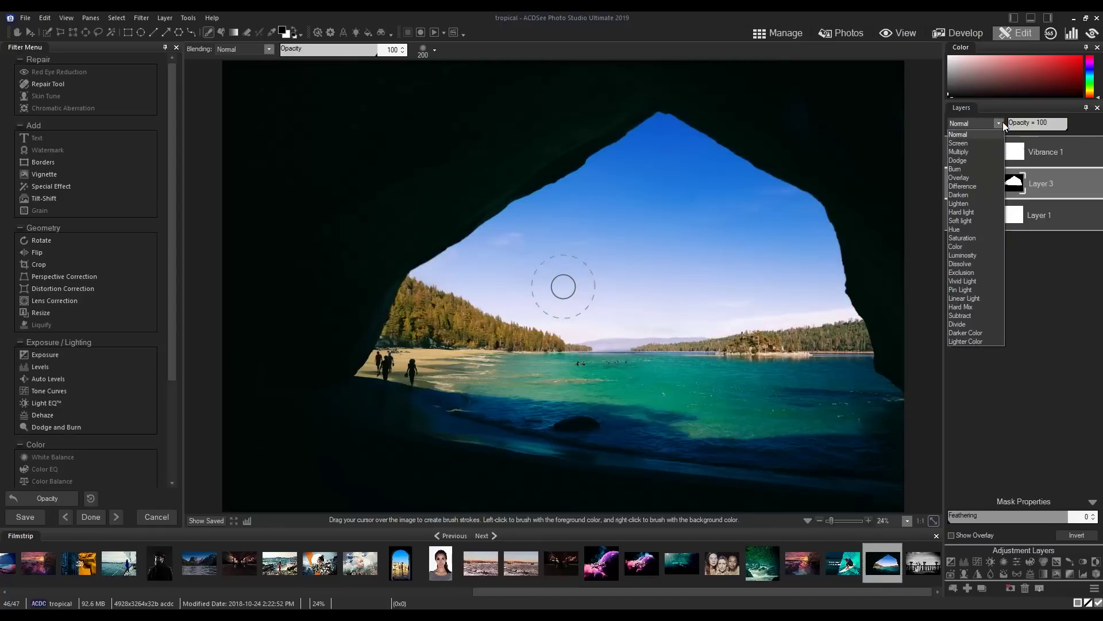
{"action": "left_click", "coordinate": [965, 142]}
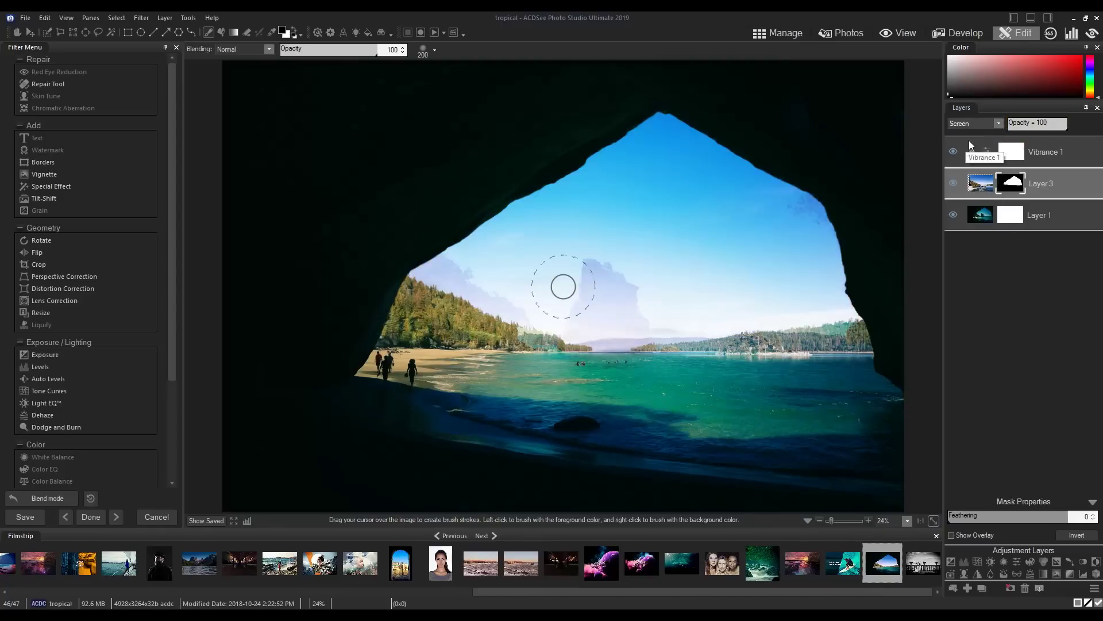
{"action": "left_click", "coordinate": [987, 123]}
{"action": "left_click", "coordinate": [967, 151]}
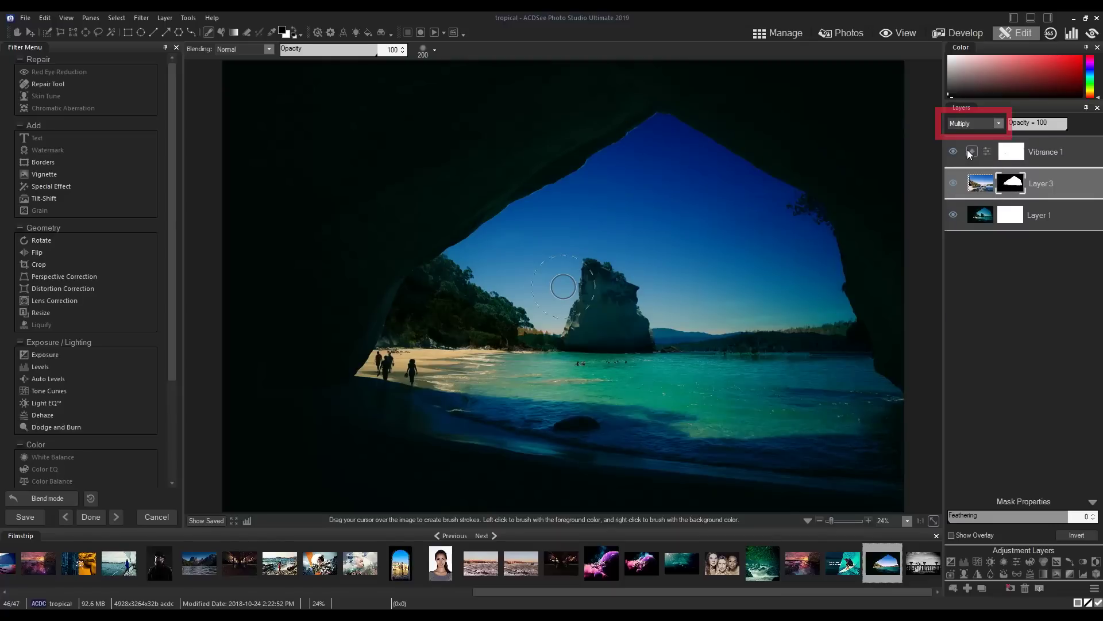
{"action": "left_click", "coordinate": [988, 121]}
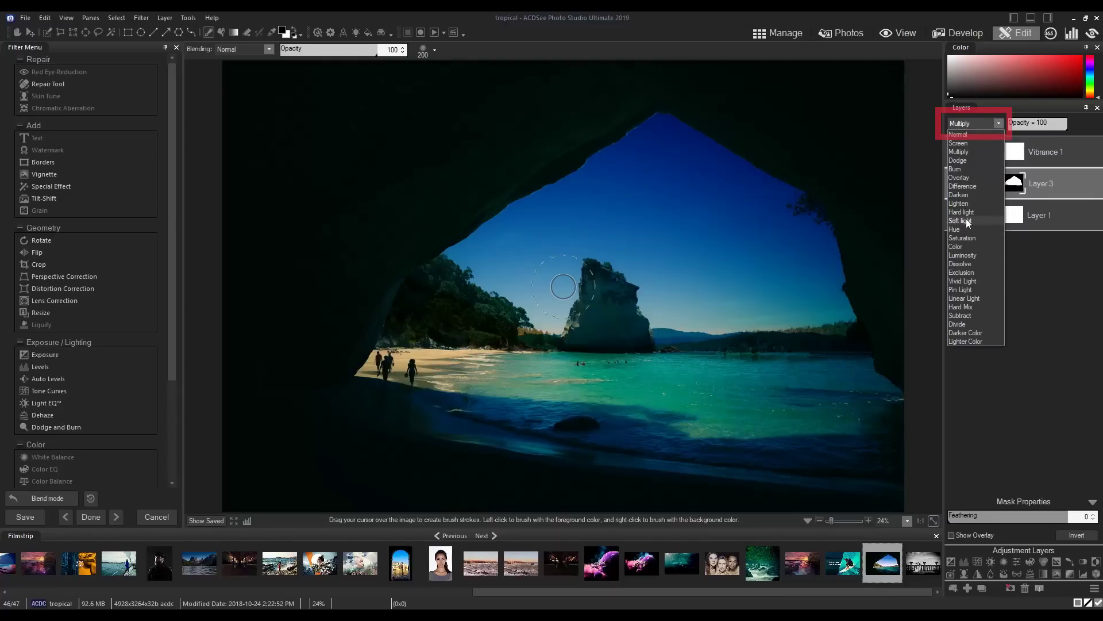
{"action": "left_click", "coordinate": [967, 220]}
{"action": "left_click", "coordinate": [981, 124]}
{"action": "left_click", "coordinate": [977, 132]}
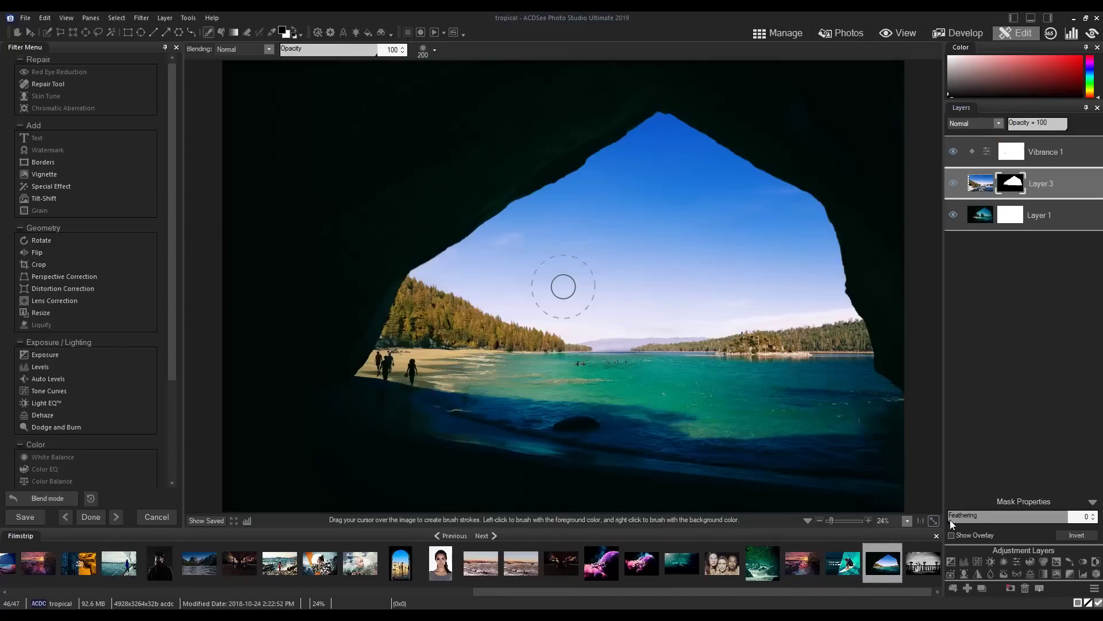
- Try feathering on Layer 3's mask and reset it to 0, and invert the mask back and forth twice
{"action": "left_click_drag", "start_coordinate": [951, 520], "coordinate": [920, 511]}
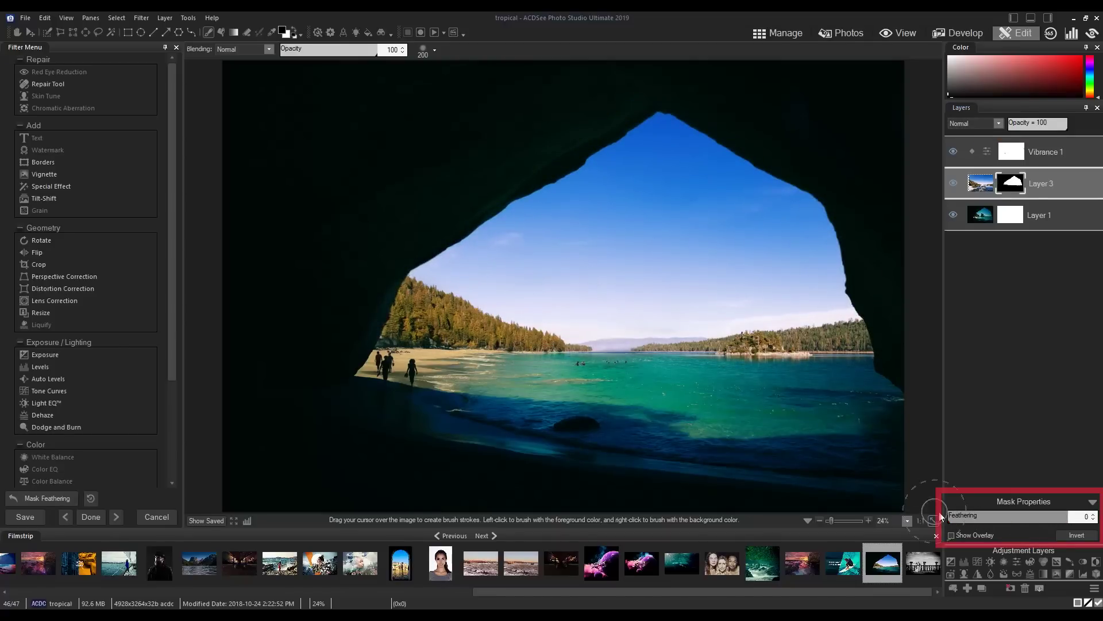
{"action": "left_click", "coordinate": [1071, 535]}
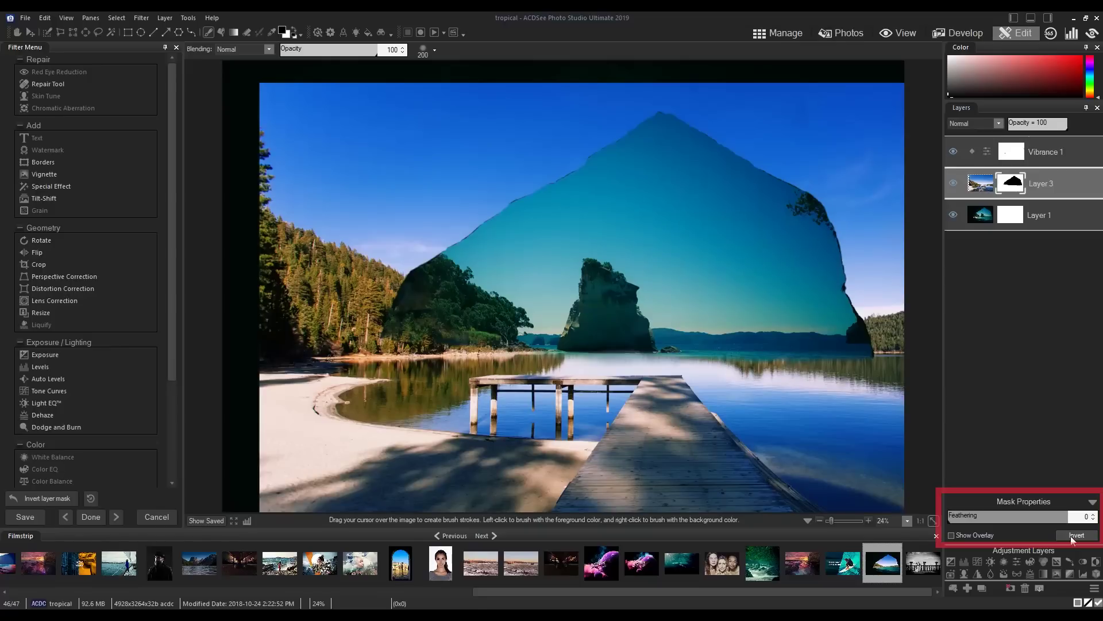
{"action": "left_click", "coordinate": [1071, 536]}
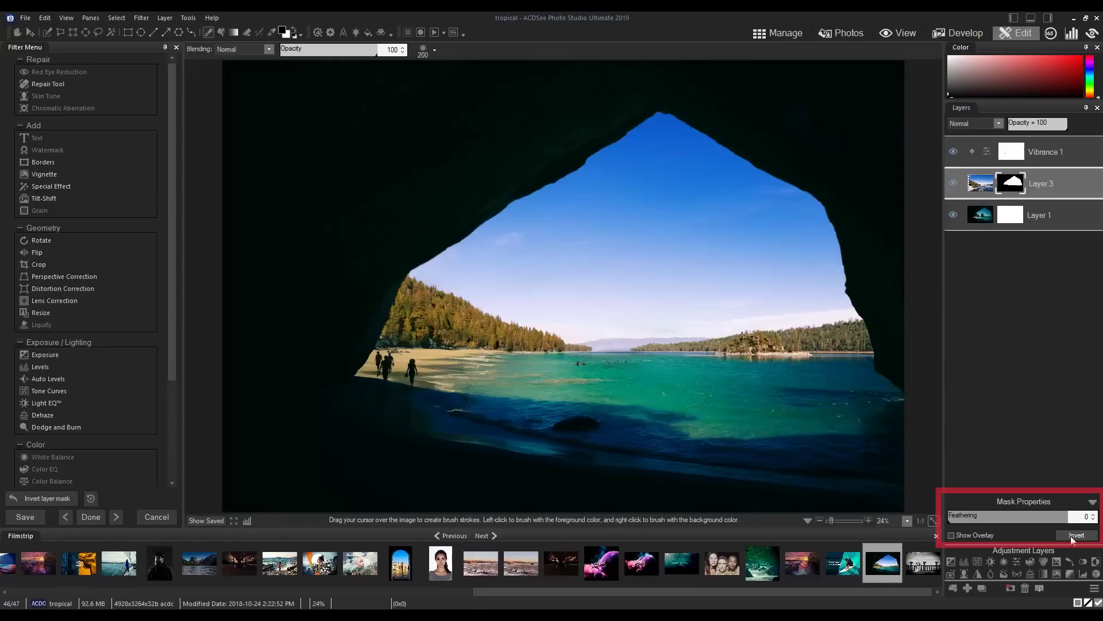
{"action": "left_click", "coordinate": [1071, 535]}
{"action": "left_click", "coordinate": [1070, 536]}
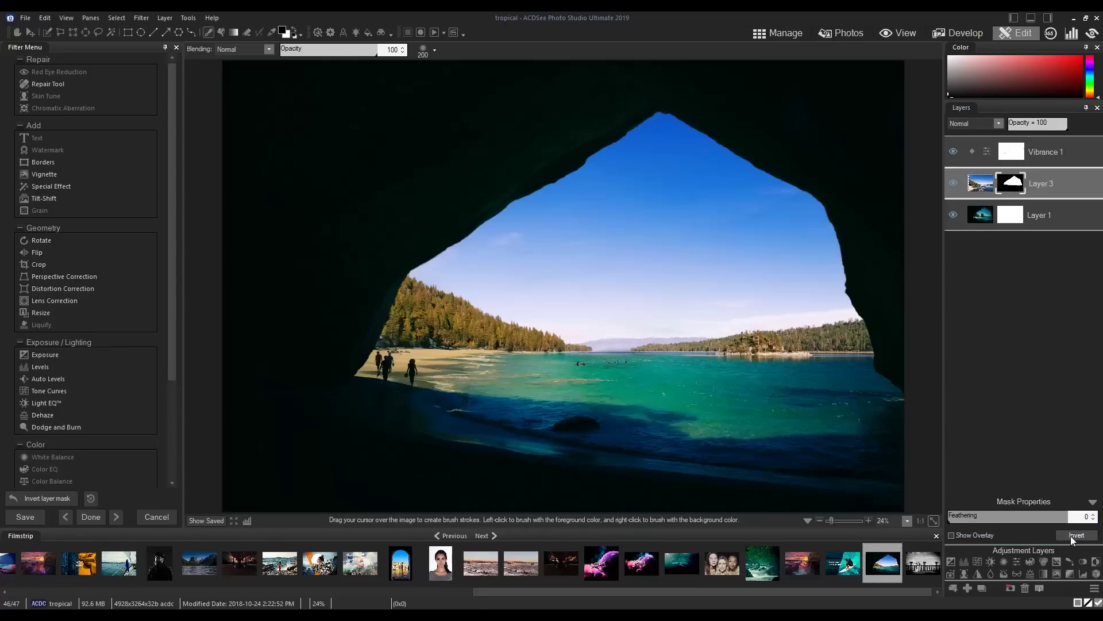
- Hide Layer 3 and Vibrance 1, and invert Layer 1's mask and back again
{"action": "left_click", "coordinate": [1010, 219]}
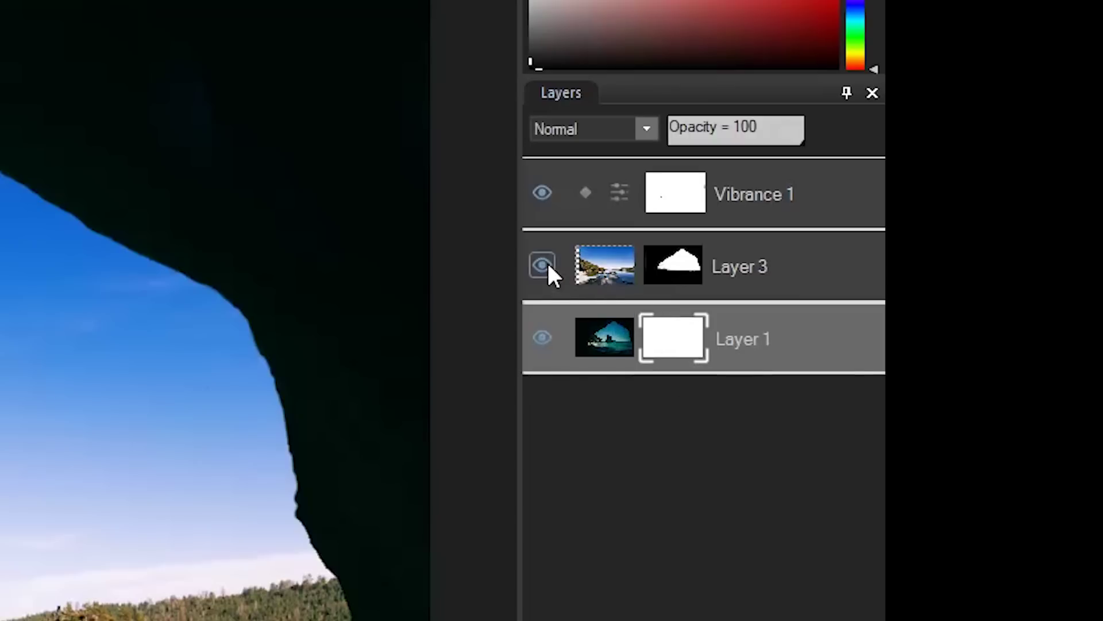
{"action": "left_click", "coordinate": [542, 265]}
{"action": "left_click", "coordinate": [544, 193]}
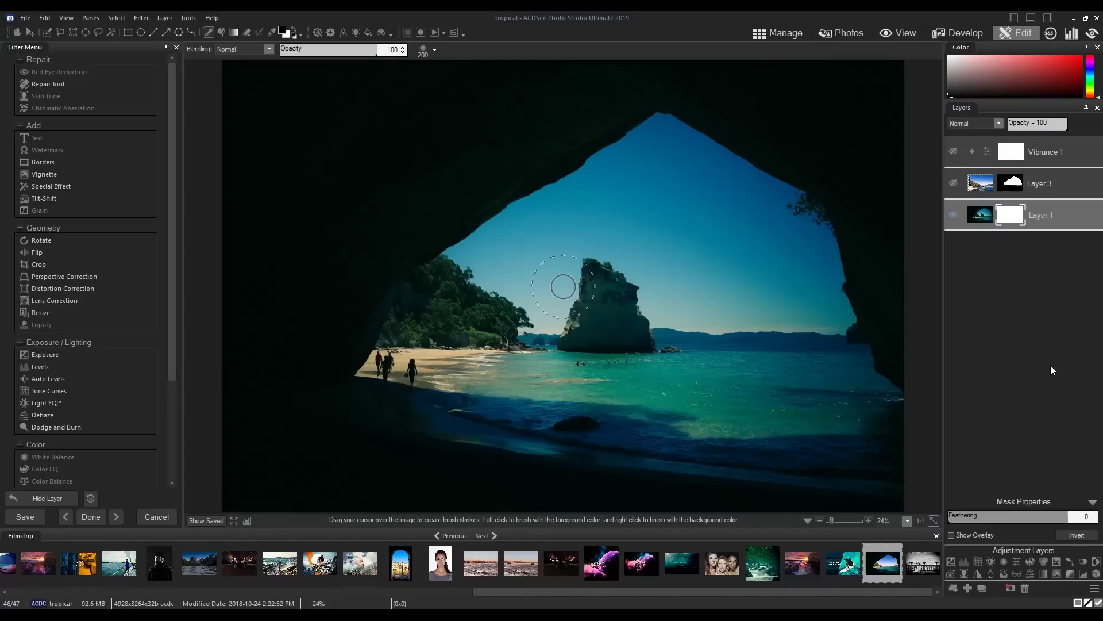
{"action": "left_click", "coordinate": [1078, 536]}
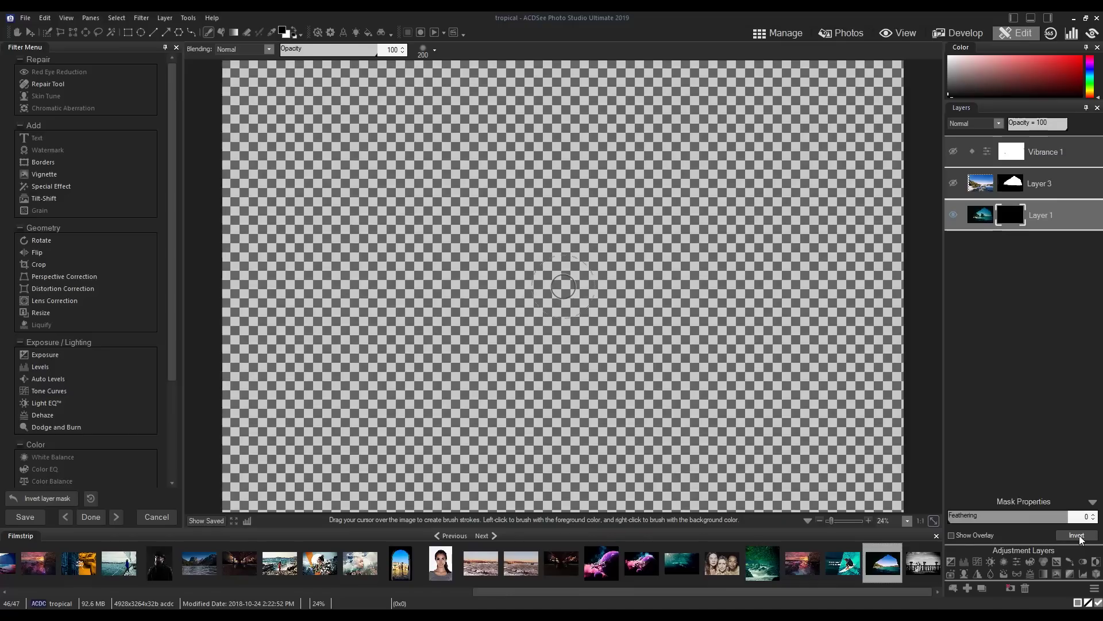
{"action": "left_click", "coordinate": [1078, 536]}
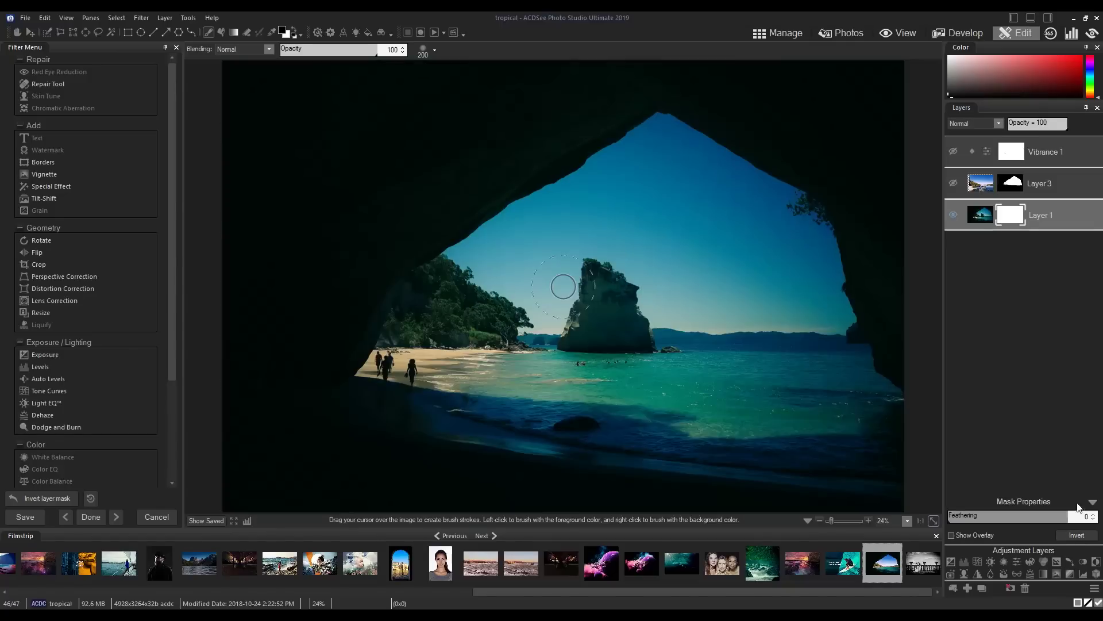
- Show Layer 3, invert its mask back and forth twice, and hide the layer again
{"action": "left_click", "coordinate": [953, 183]}
{"action": "left_click", "coordinate": [1006, 185]}
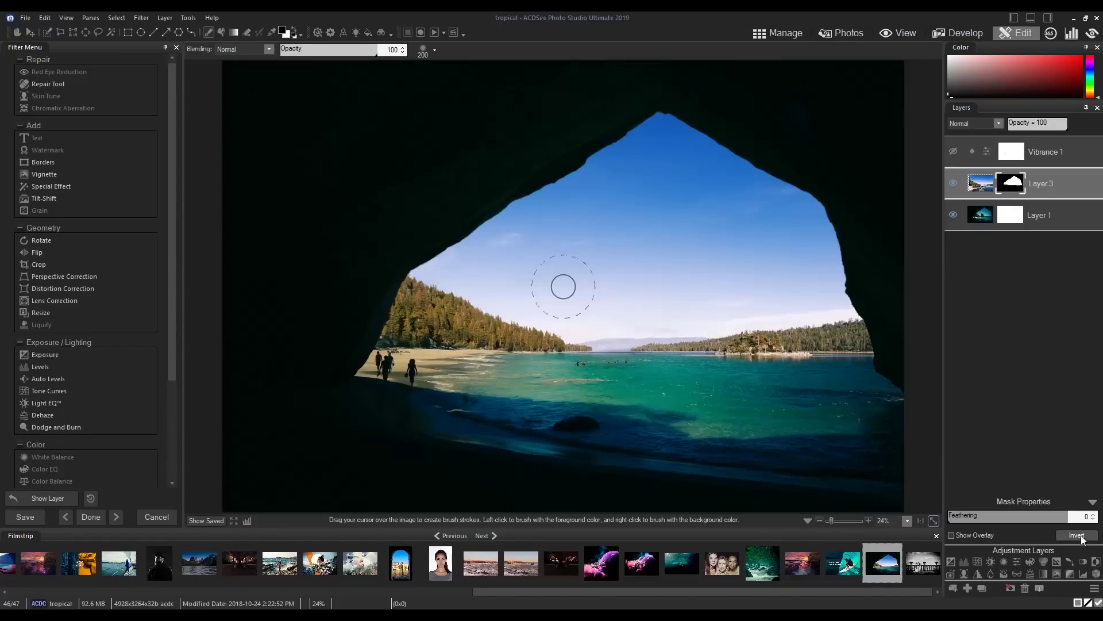
{"action": "left_click", "coordinate": [1080, 537]}
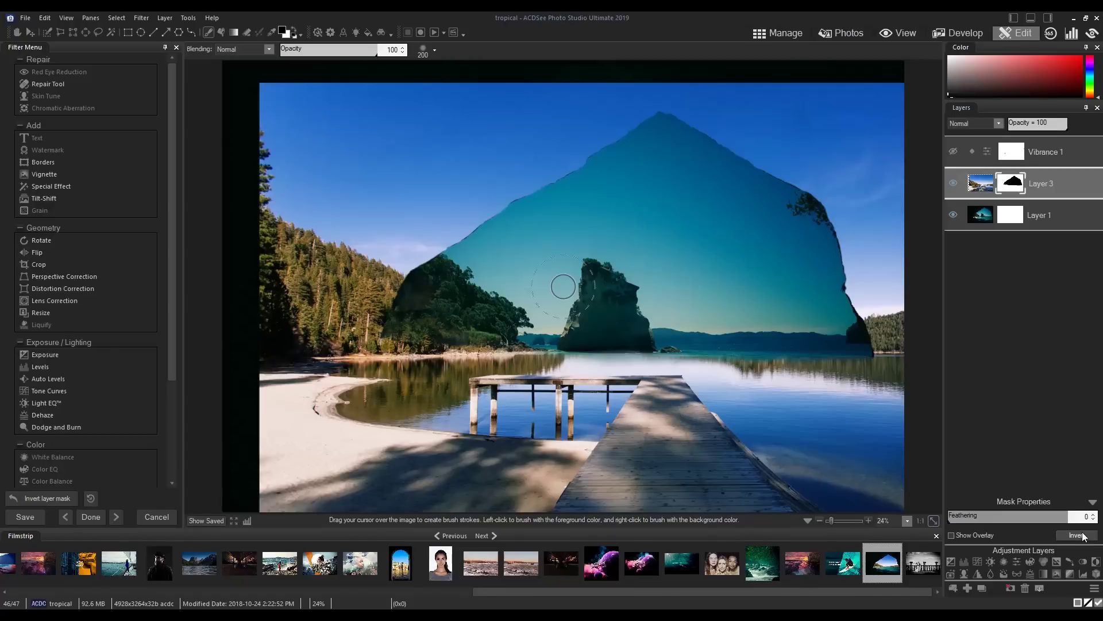
{"action": "left_click", "coordinate": [1081, 538]}
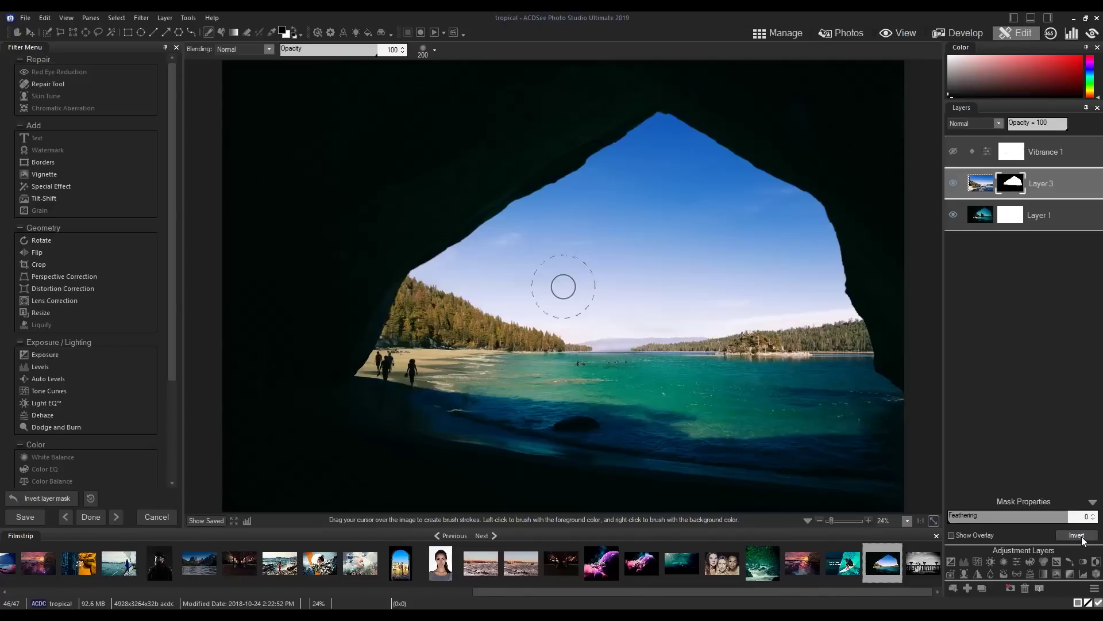
{"action": "left_click", "coordinate": [1078, 536]}
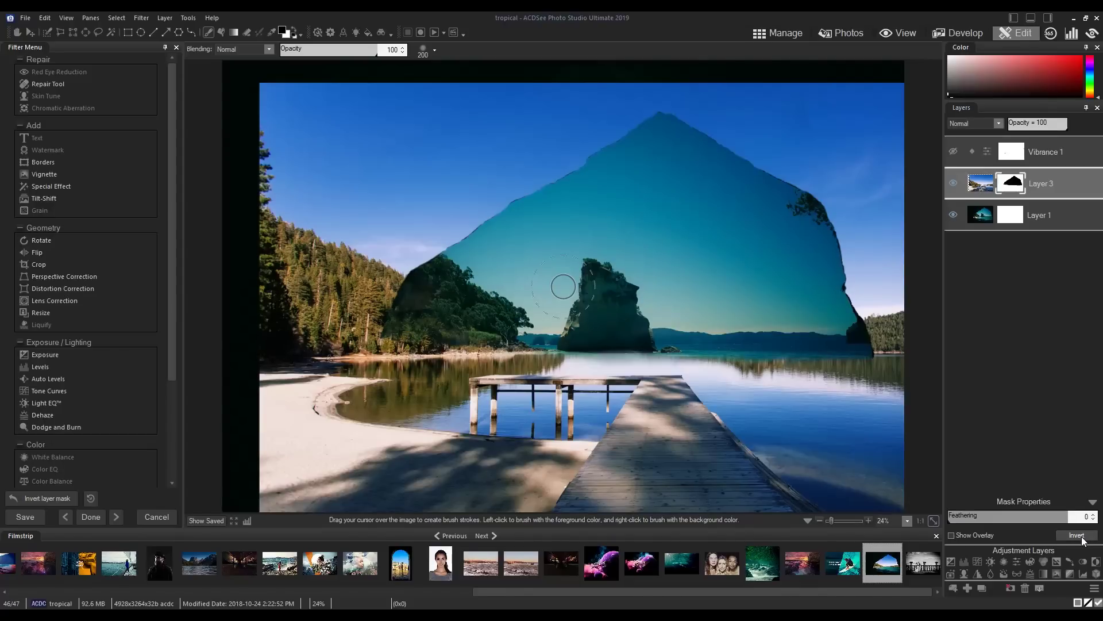
{"action": "left_click", "coordinate": [1078, 536]}
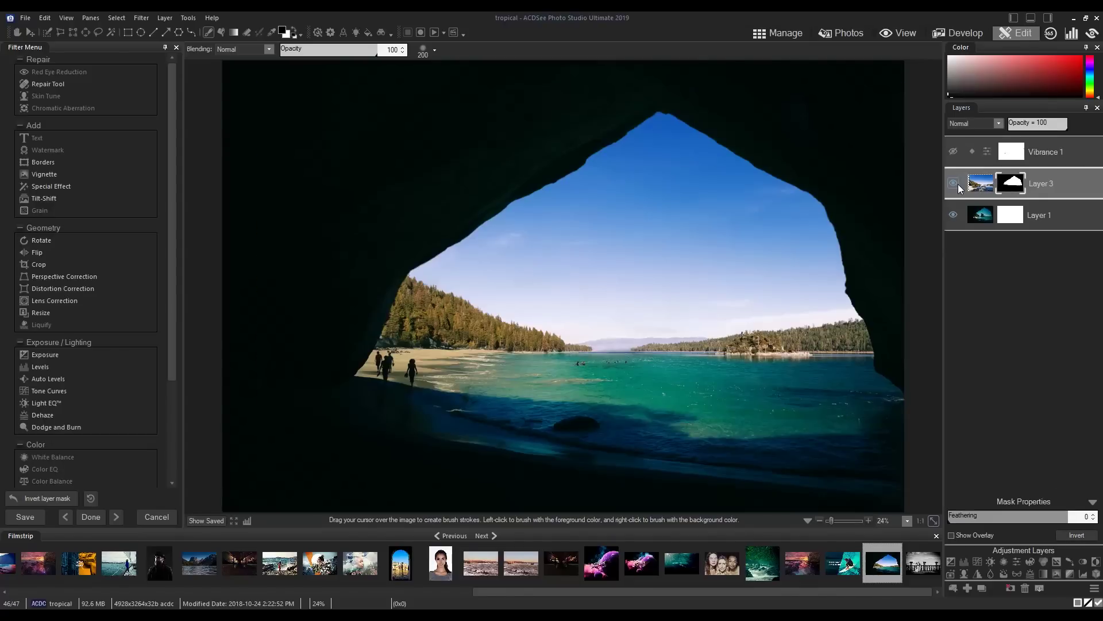
{"action": "left_click", "coordinate": [957, 183]}
- Set Layer 1's mask to black and back to white, and try a brush stroke on it, undoing the stroke
{"action": "left_click", "coordinate": [1010, 215]}
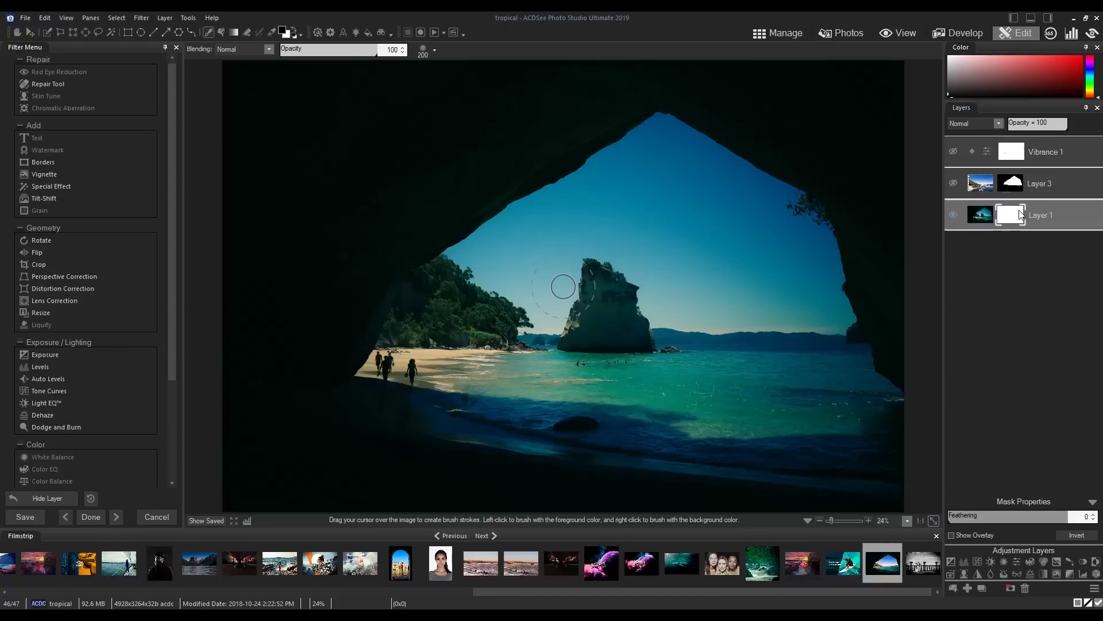
{"action": "right_click", "coordinate": [1011, 216]}
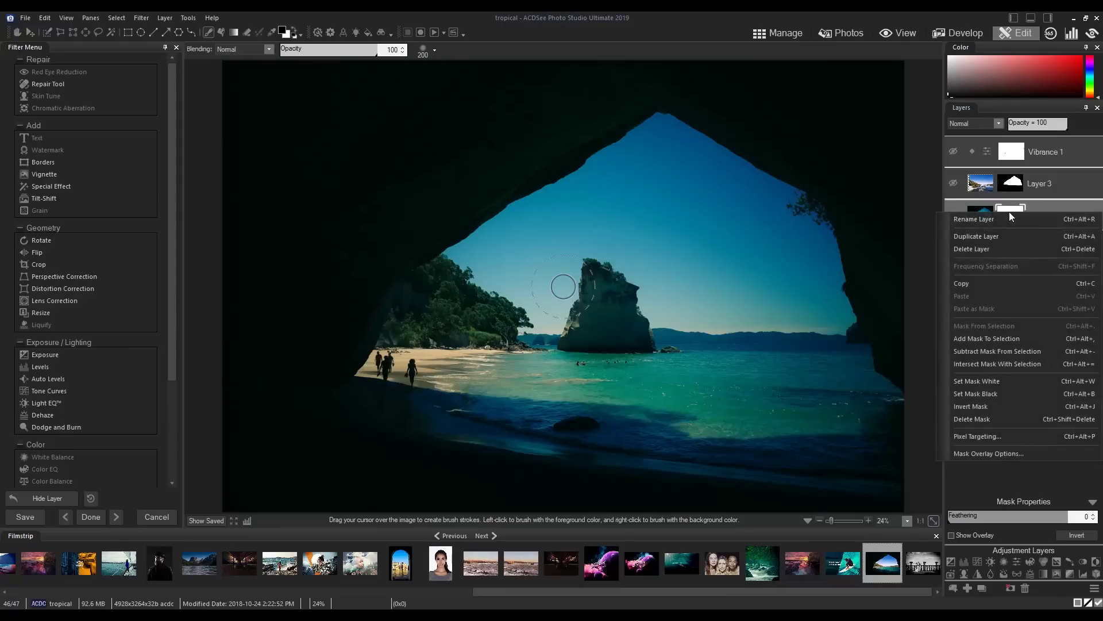
{"action": "left_click", "coordinate": [998, 394]}
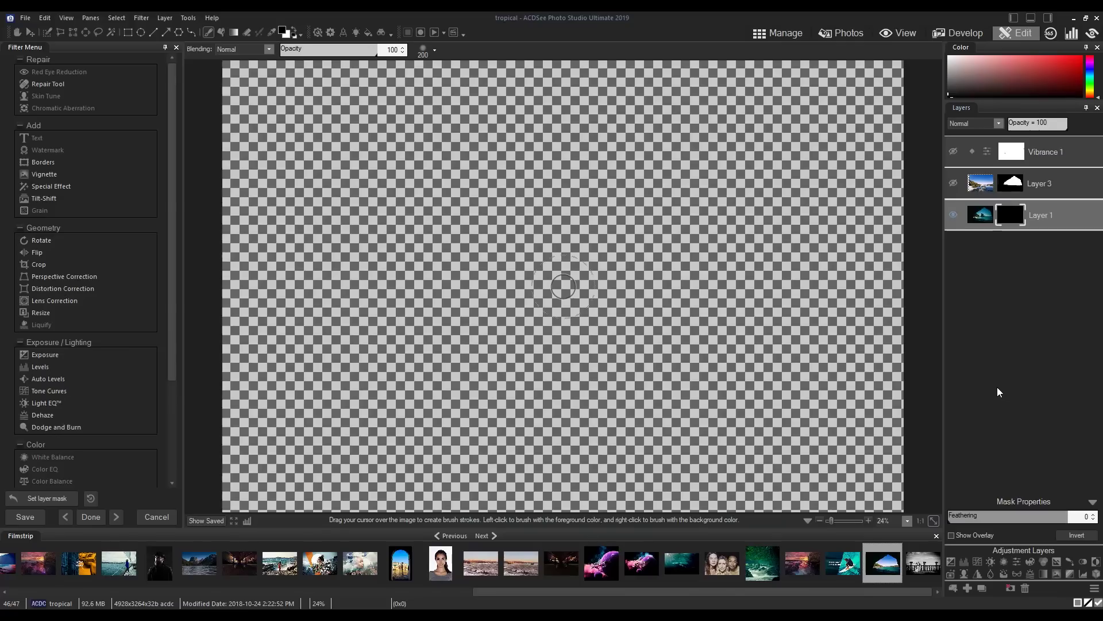
{"action": "right_click", "coordinate": [1011, 213]}
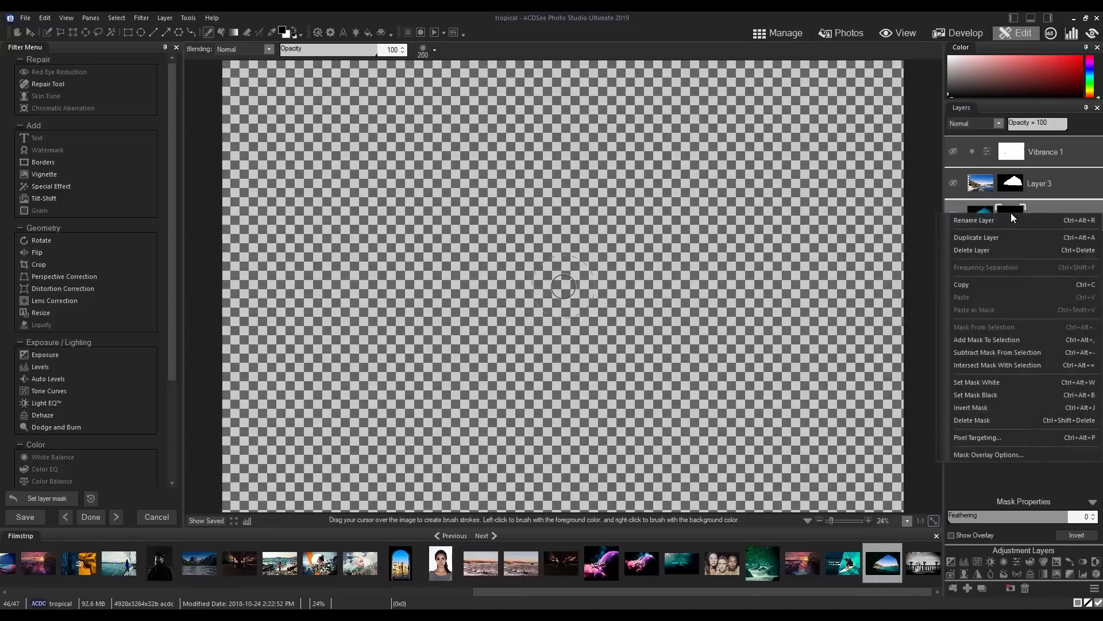
{"action": "left_click", "coordinate": [999, 381]}
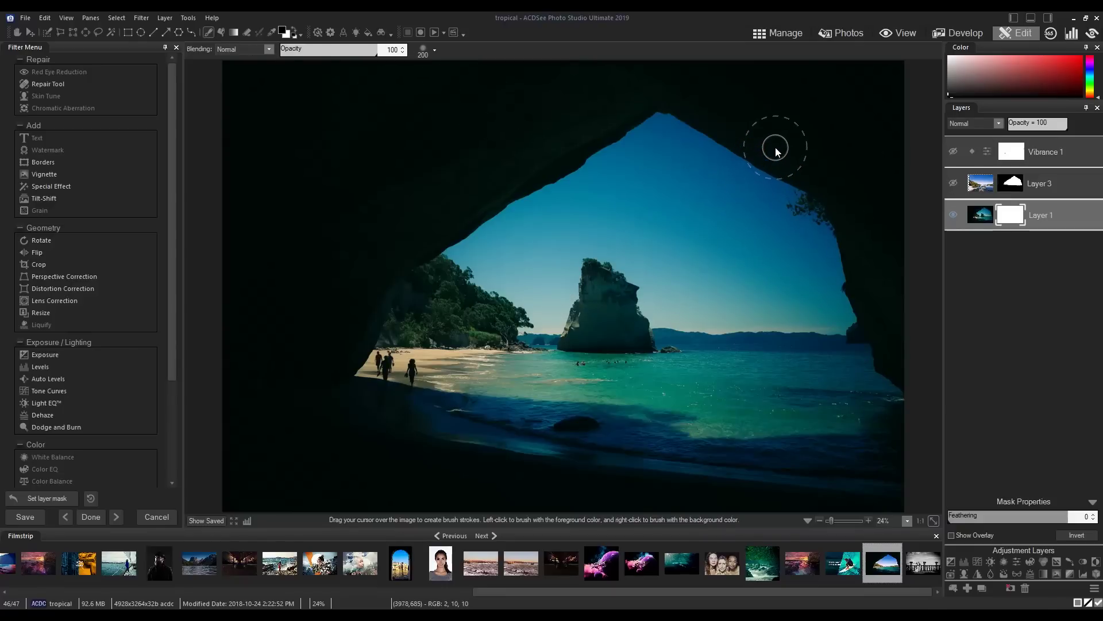
{"action": "left_click_drag", "start_coordinate": [775, 147], "coordinate": [736, 243]}
{"action": "key", "text": "ctrl+z"}
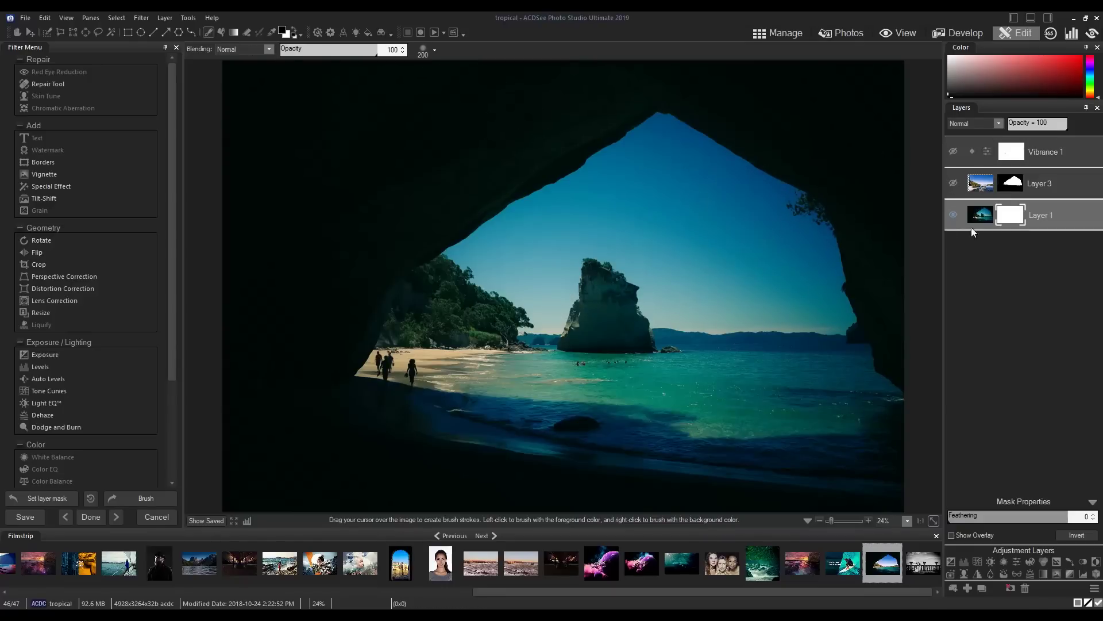
- Show Layer 3, try black brush strokes on its mask across the sky and far shore, and undo them
{"action": "left_click", "coordinate": [954, 183]}
{"action": "left_click", "coordinate": [1013, 185]}
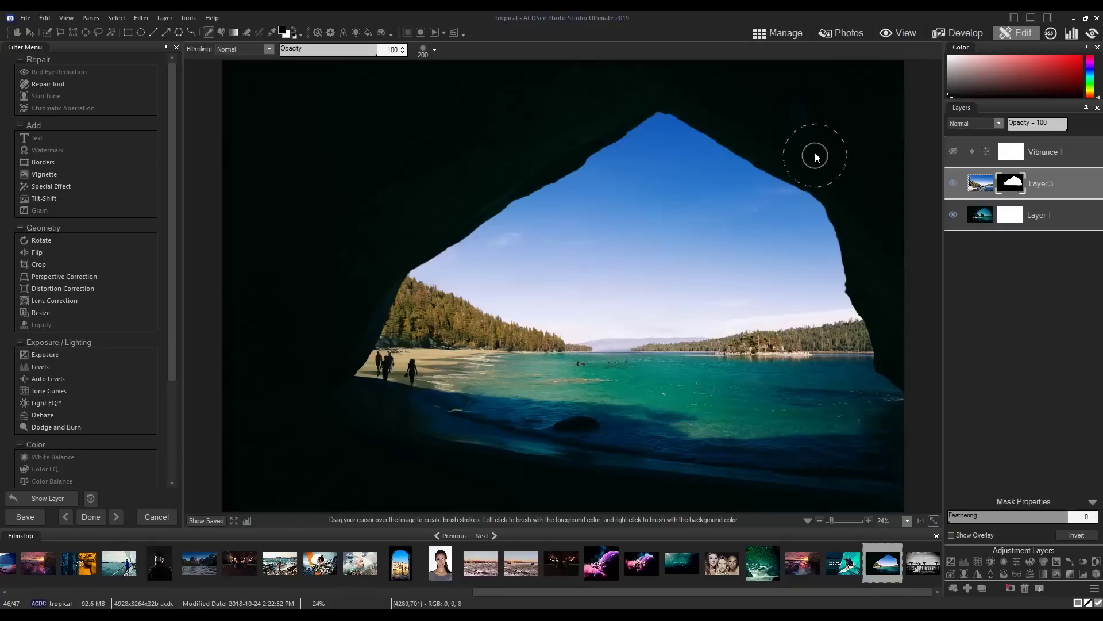
{"action": "left_click_drag", "start_coordinate": [768, 156], "coordinate": [677, 273]}
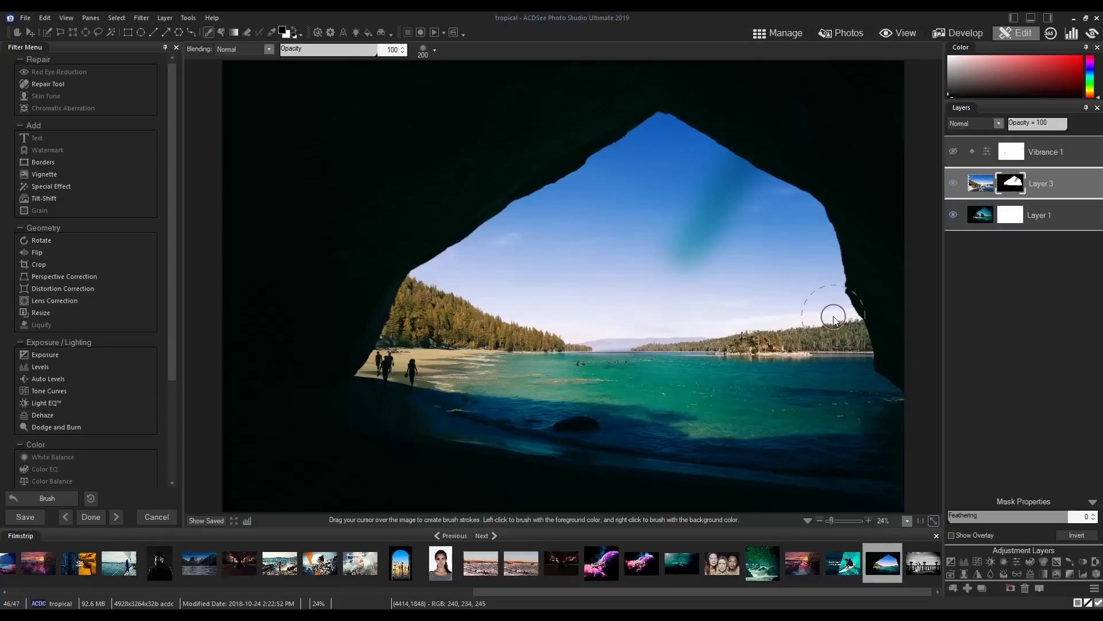
{"action": "mouse_move", "coordinate": [781, 275]}
{"action": "left_mouse_down"}
{"action": "mouse_move", "coordinate": [638, 228]}
{"action": "mouse_move", "coordinate": [755, 236]}
{"action": "mouse_move", "coordinate": [805, 265]}
{"action": "mouse_move", "coordinate": [717, 295]}
{"action": "mouse_move", "coordinate": [674, 370]}
{"action": "mouse_move", "coordinate": [728, 303]}
{"action": "mouse_move", "coordinate": [740, 362]}
{"action": "mouse_move", "coordinate": [773, 370]}
{"action": "mouse_move", "coordinate": [780, 336]}
{"action": "mouse_move", "coordinate": [804, 322]}
{"action": "mouse_move", "coordinate": [788, 317]}
{"action": "mouse_move", "coordinate": [750, 351]}
{"action": "left_mouse_up"}
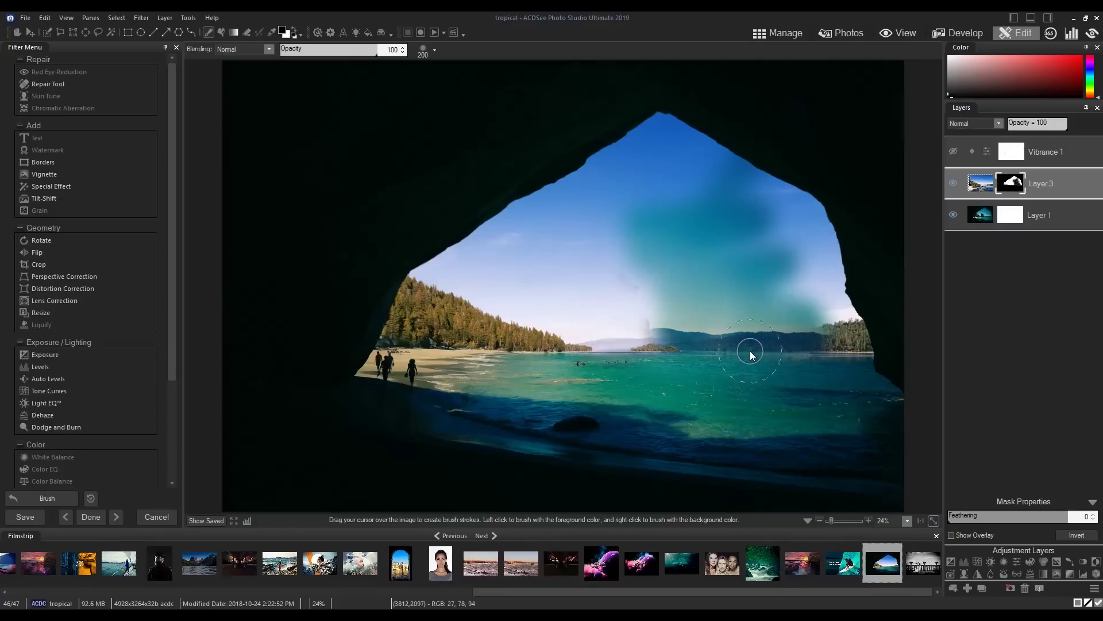
{"action": "key", "text": "ctrl+z"}
{"action": "key", "text": "ctrl+z"}
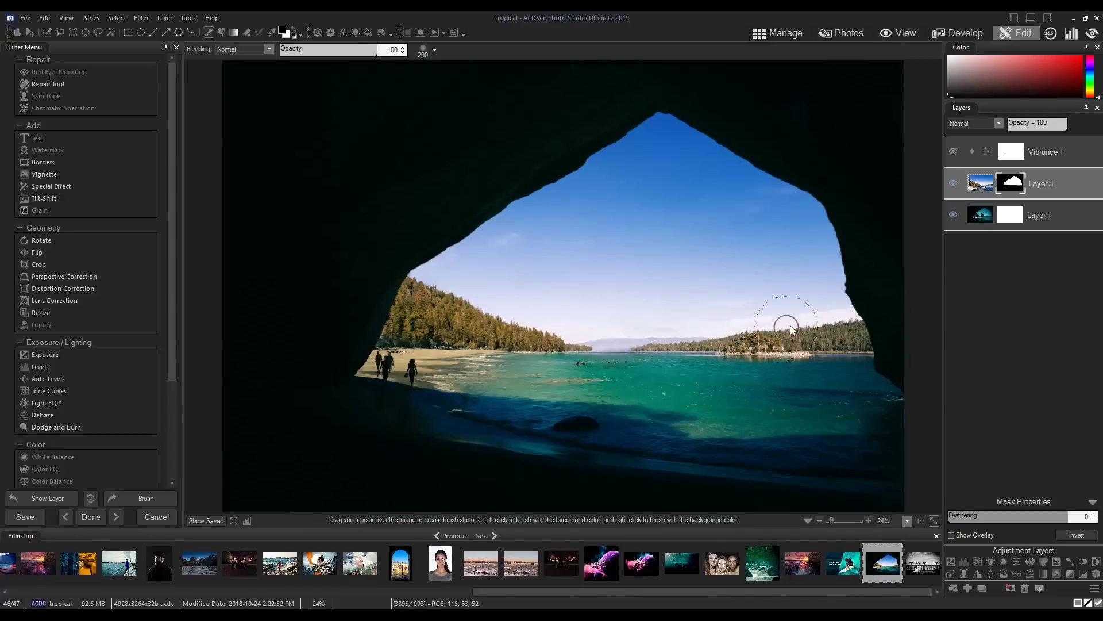
- Hide Layer 3, try long black brush strokes across Layer 1's mask, and undo them
{"action": "left_click", "coordinate": [952, 183]}
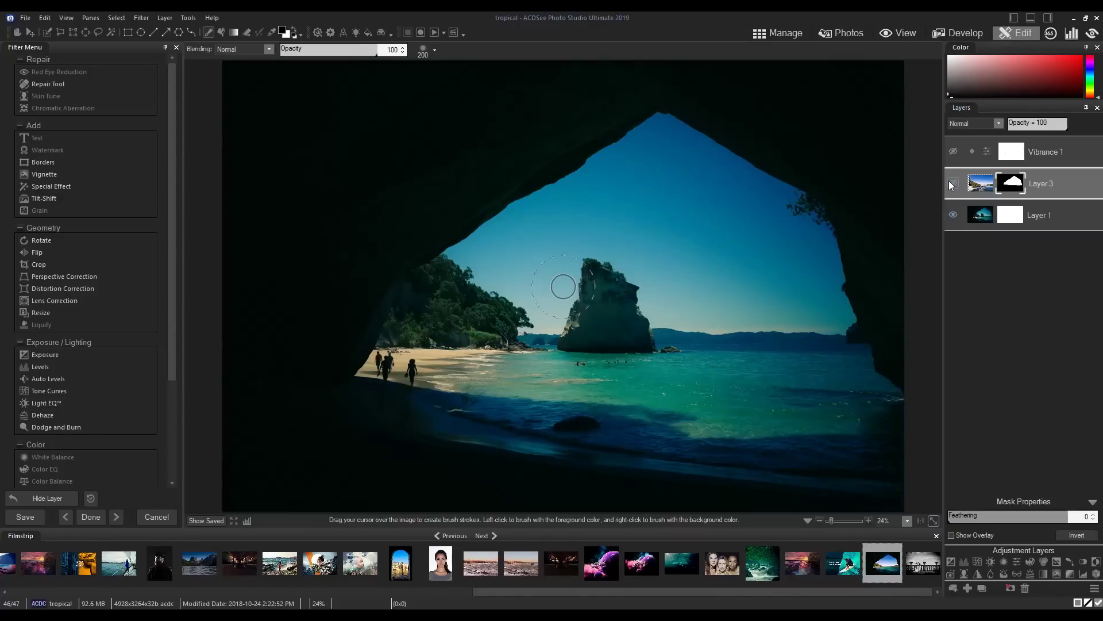
{"action": "left_click", "coordinate": [951, 184]}
{"action": "left_click", "coordinate": [951, 184]}
{"action": "left_click", "coordinate": [1010, 216]}
{"action": "mouse_move", "coordinate": [695, 207]}
{"action": "left_mouse_down"}
{"action": "mouse_move", "coordinate": [528, 398]}
{"action": "mouse_move", "coordinate": [816, 178]}
{"action": "mouse_move", "coordinate": [276, 242]}
{"action": "mouse_move", "coordinate": [631, 417]}
{"action": "mouse_move", "coordinate": [746, 368]}
{"action": "mouse_move", "coordinate": [850, 93]}
{"action": "mouse_move", "coordinate": [879, 357]}
{"action": "left_mouse_up"}
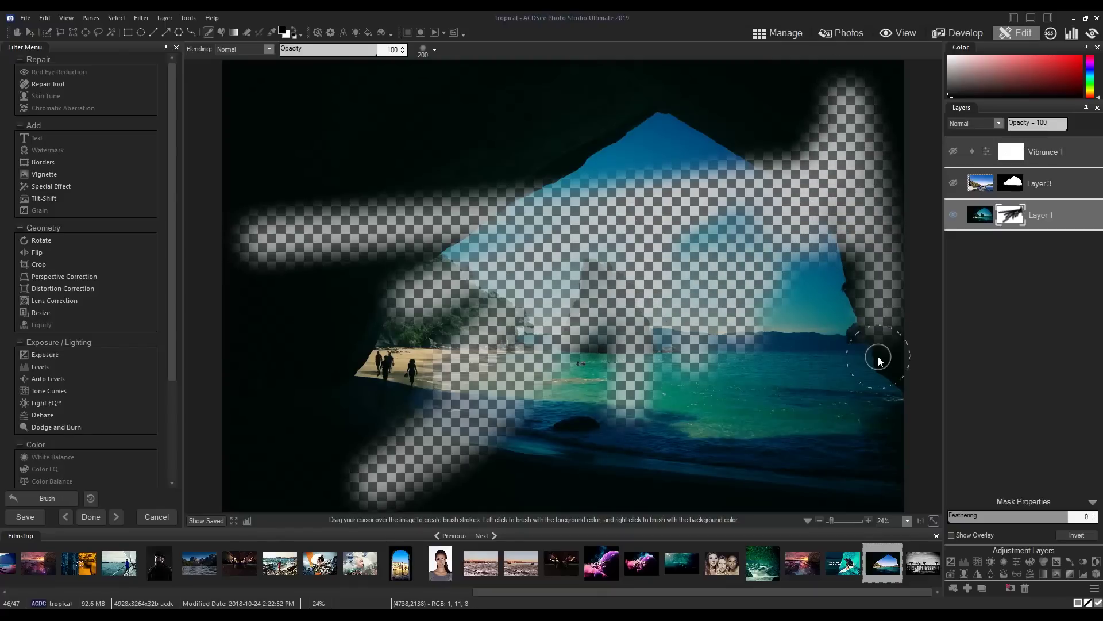
{"action": "key", "text": "ctrl+z"}
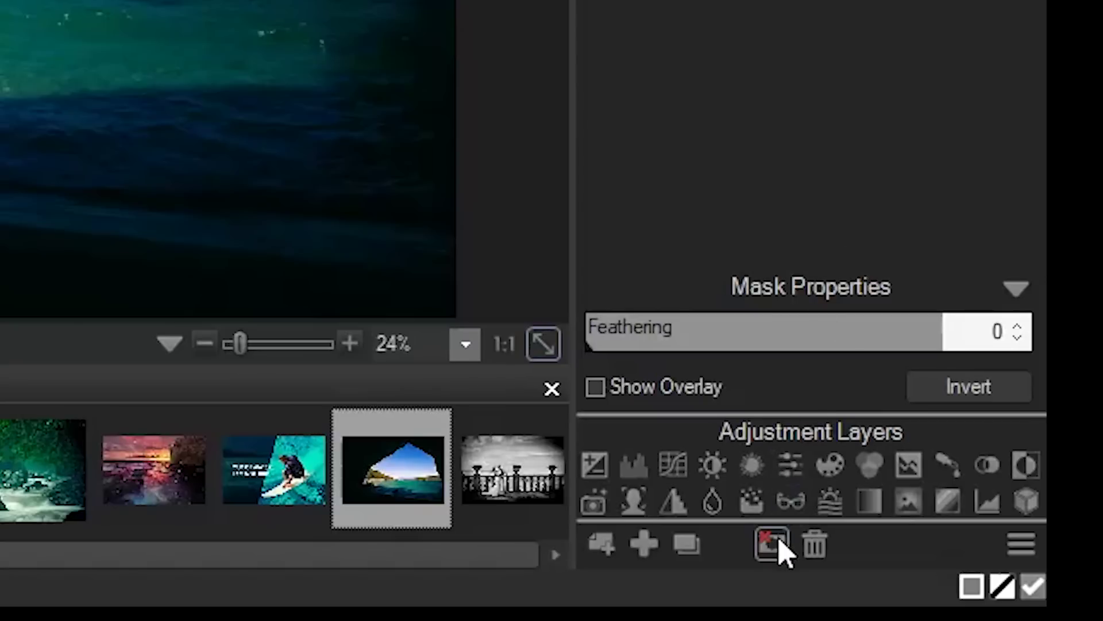
- Delete Layer 1's mask and show Layer 3 again
{"action": "left_click", "coordinate": [771, 543]}
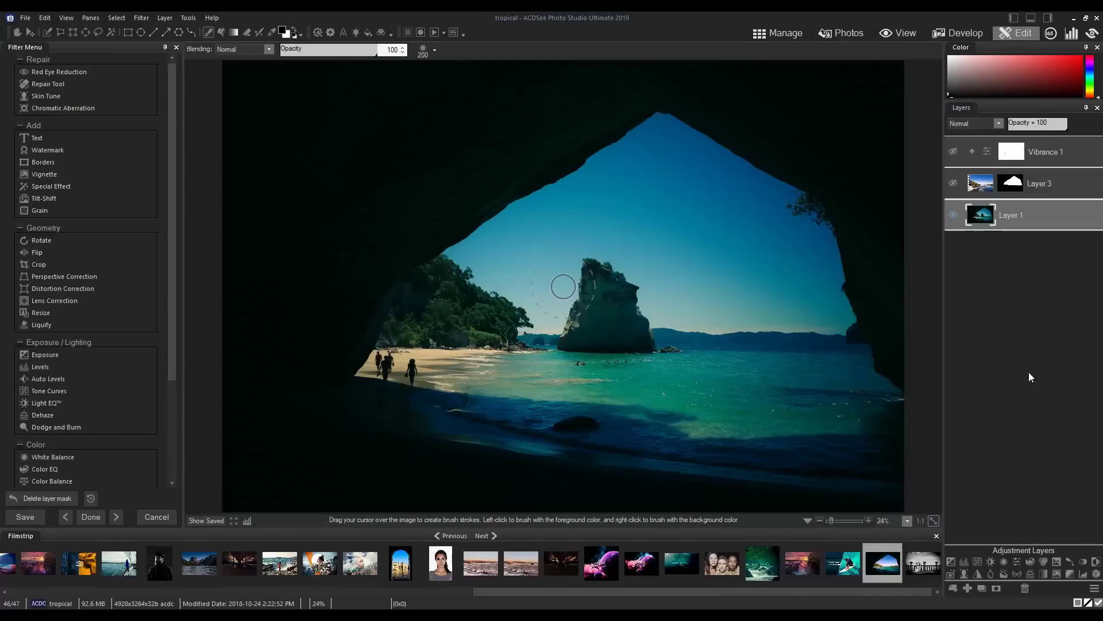
{"action": "left_click", "coordinate": [952, 183]}
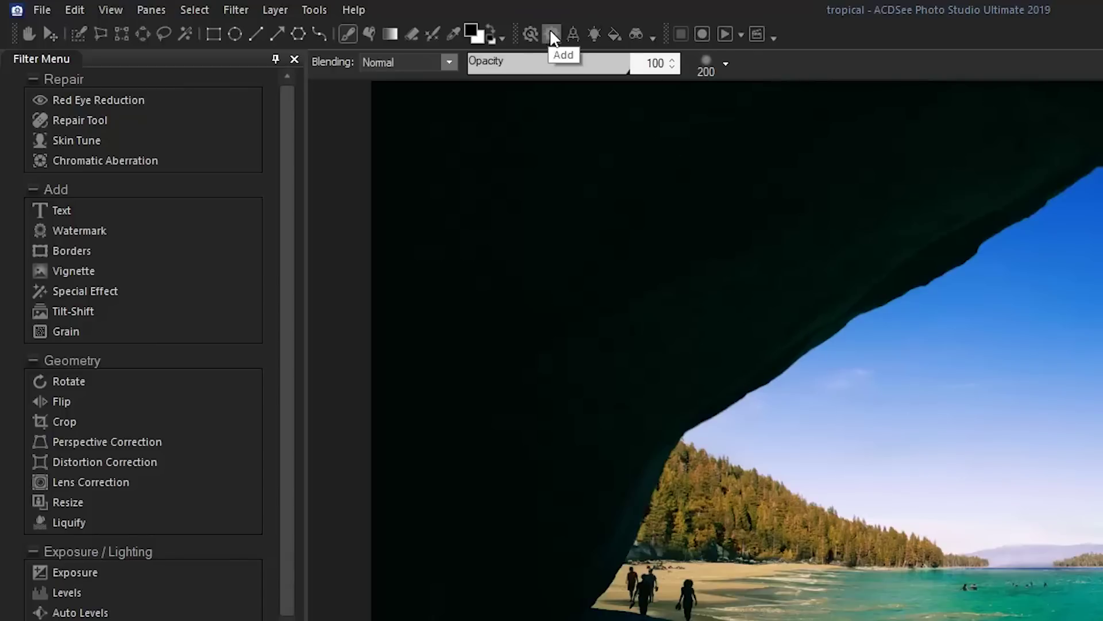
{"action": "left_click", "coordinate": [616, 32]}
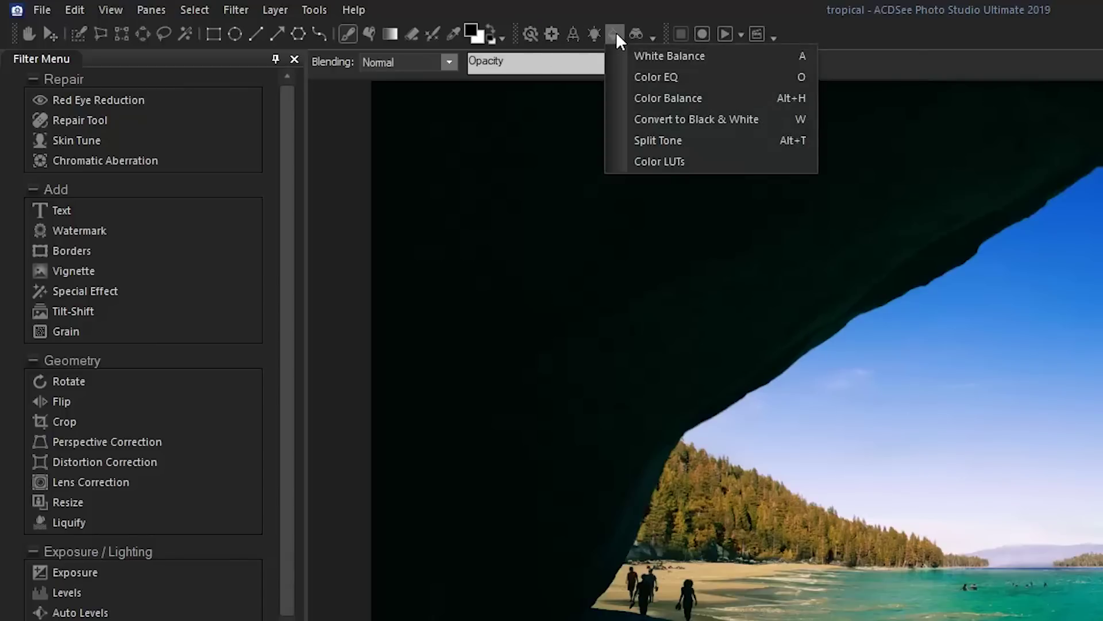
{"action": "left_click", "coordinate": [595, 33]}
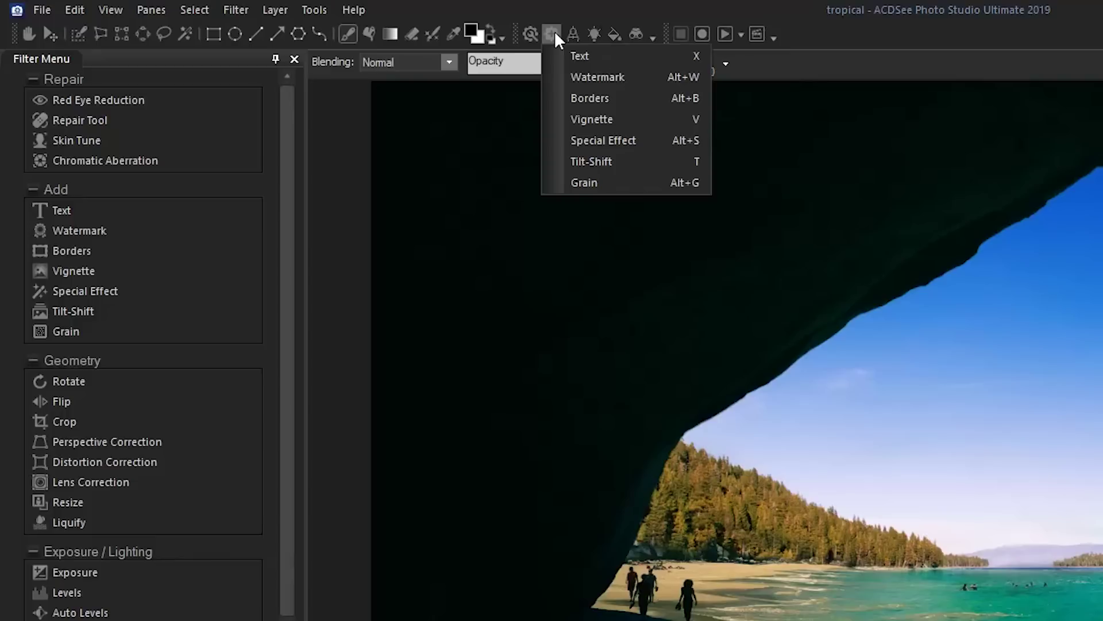
{"action": "mouse_move", "coordinate": [532, 33]}
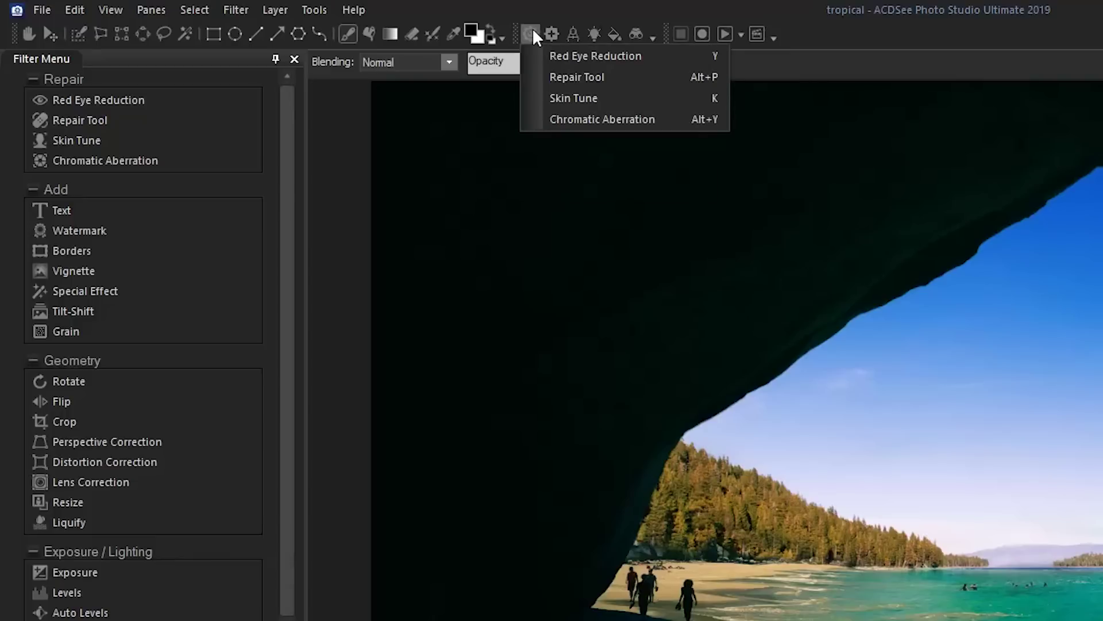
{"action": "left_click", "coordinate": [276, 59]}
{"action": "left_click", "coordinate": [275, 59]}
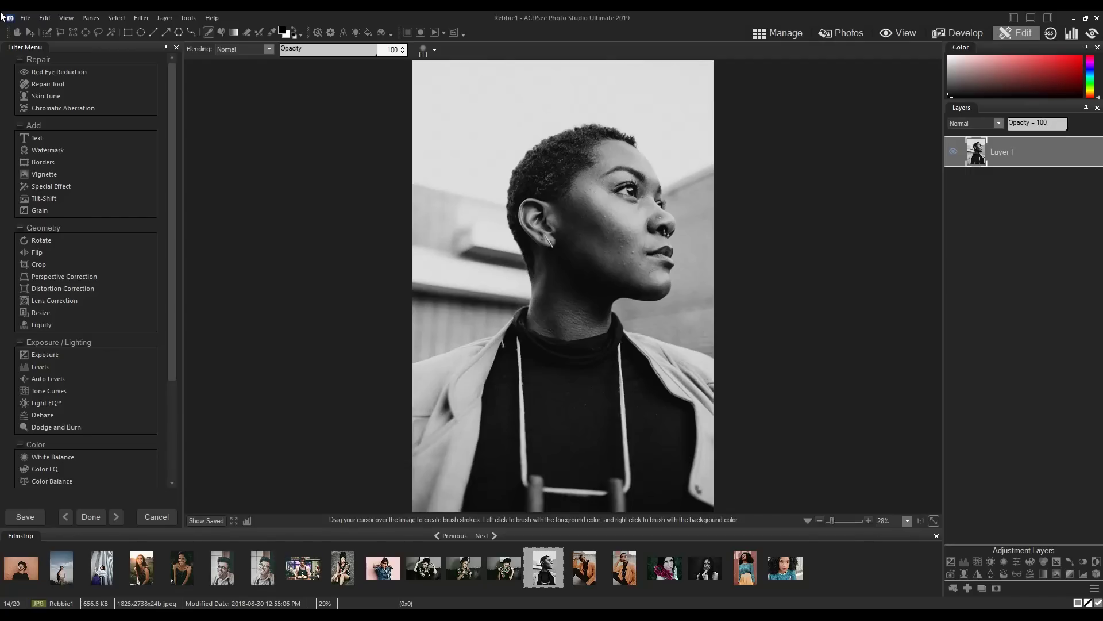
- Make the filmstrip taller and switch between several of its portraits, finishing with the photo Rebbie2 open
{"action": "left_click", "coordinate": [783, 248]}
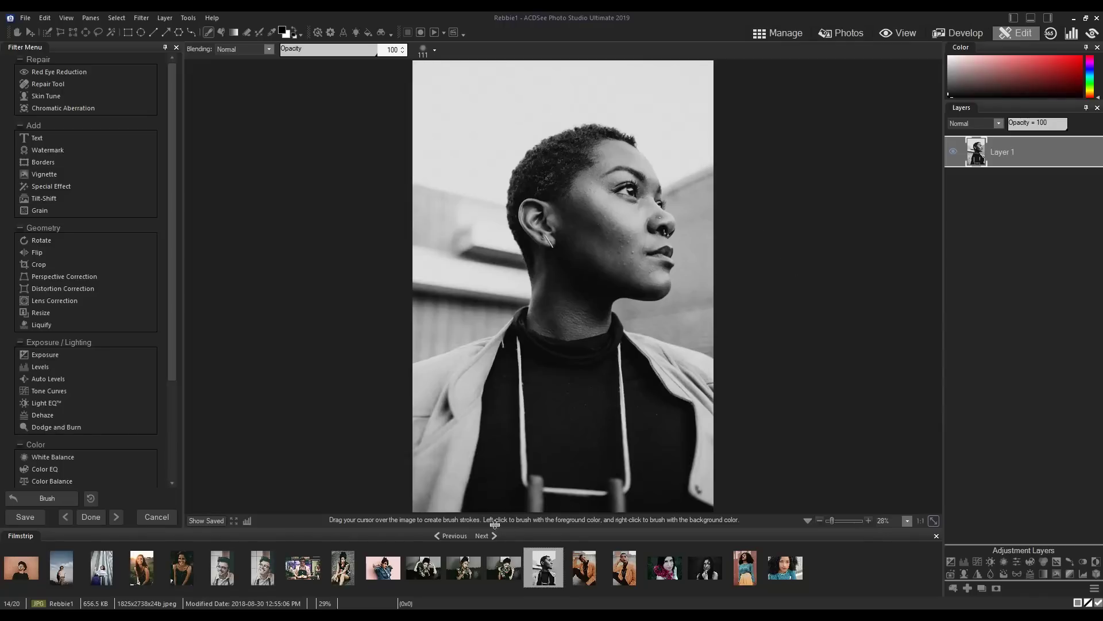
{"action": "left_click_drag", "start_coordinate": [503, 512], "coordinate": [503, 486]}
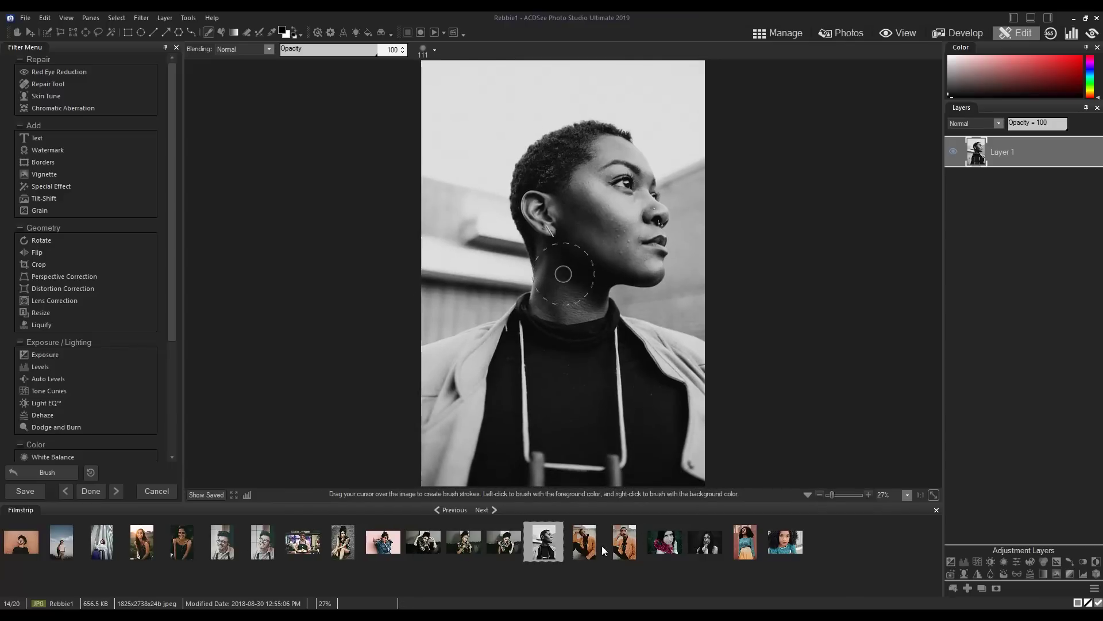
{"action": "left_click", "coordinate": [584, 540]}
{"action": "left_click", "coordinate": [624, 543]}
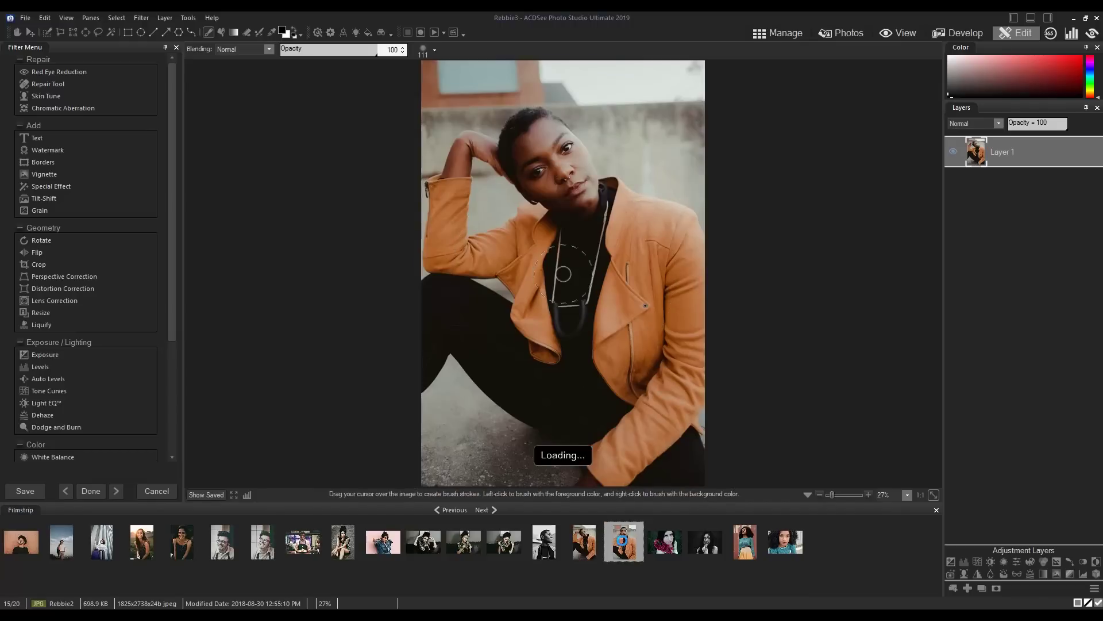
{"action": "left_click", "coordinate": [665, 541]}
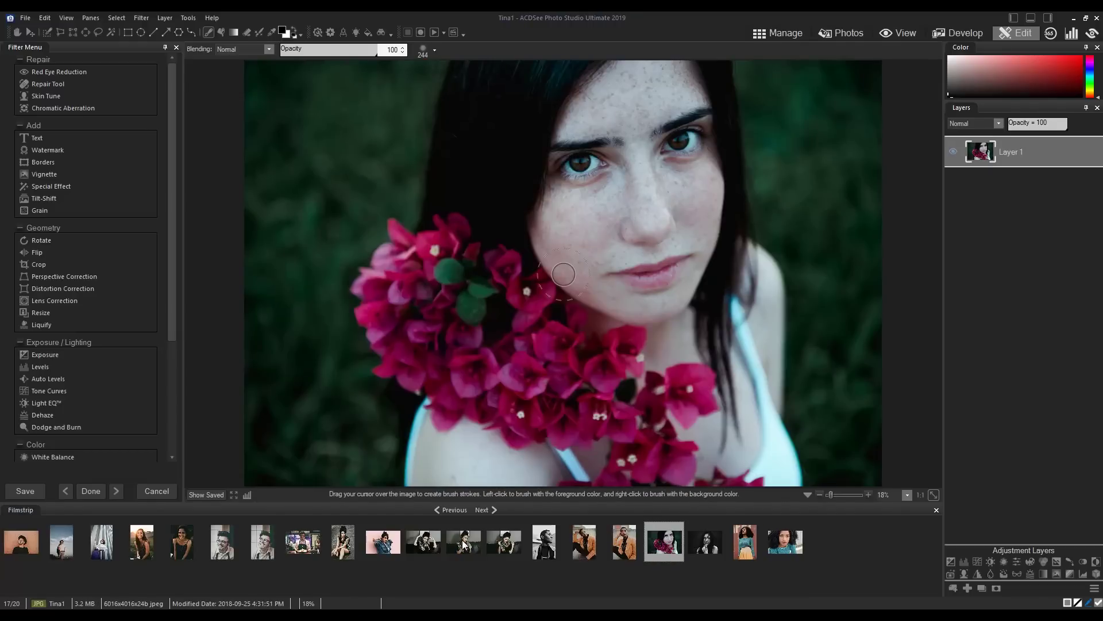
{"action": "left_click", "coordinate": [464, 541]}
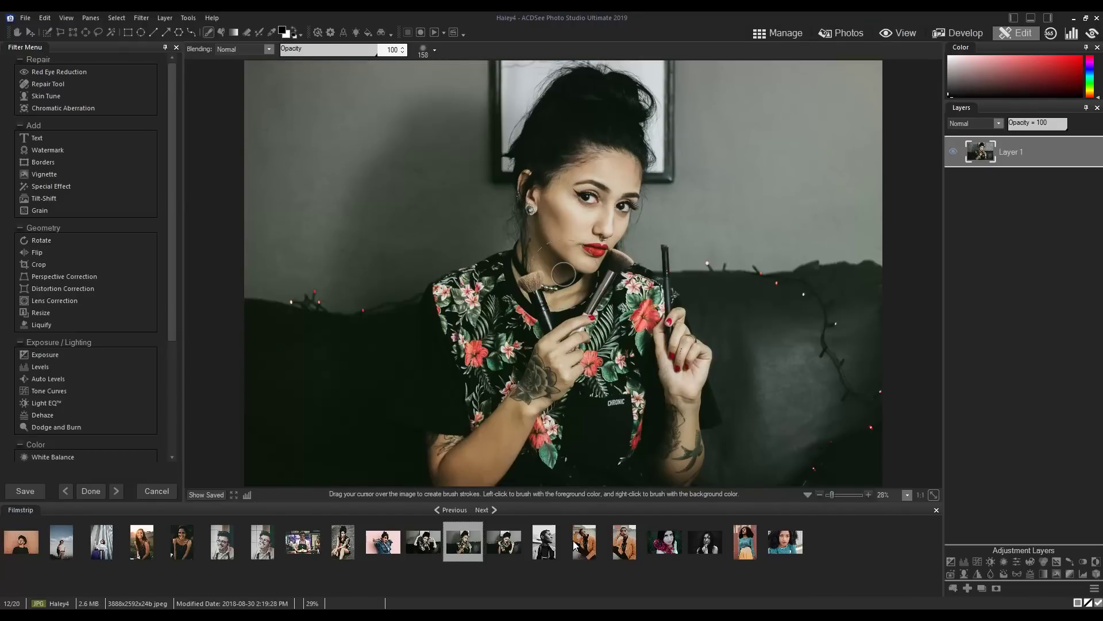
{"action": "left_click", "coordinate": [573, 540]}
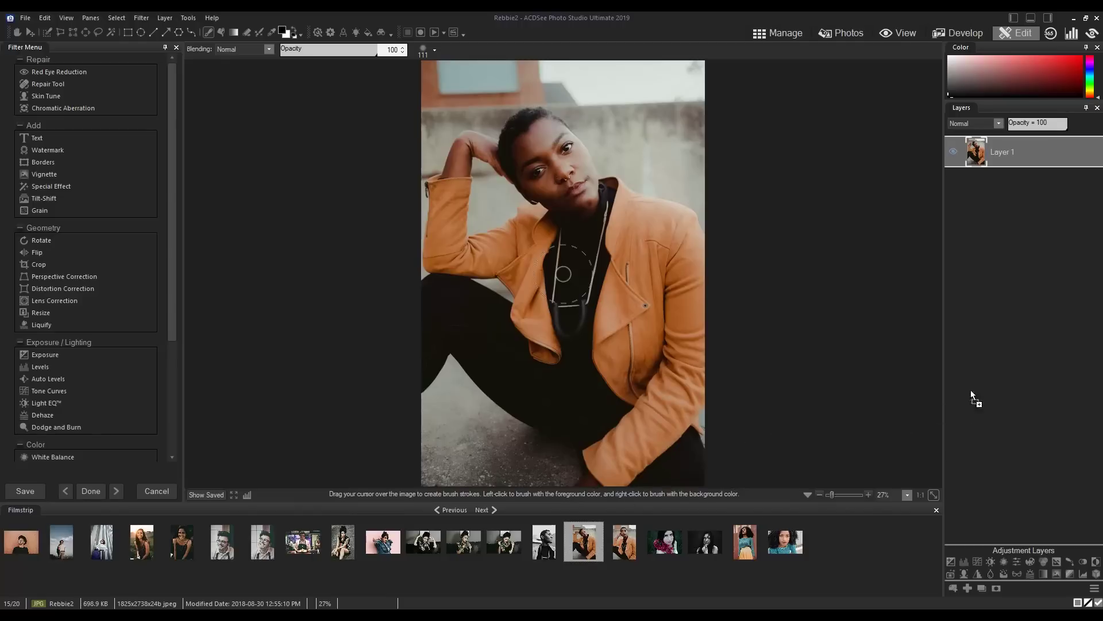
- Add filmstrip photos as two new layers above Layer 1, compare with the saved image, and commit the placement
{"action": "left_click_drag", "start_coordinate": [1026, 136], "coordinate": [1026, 135]}
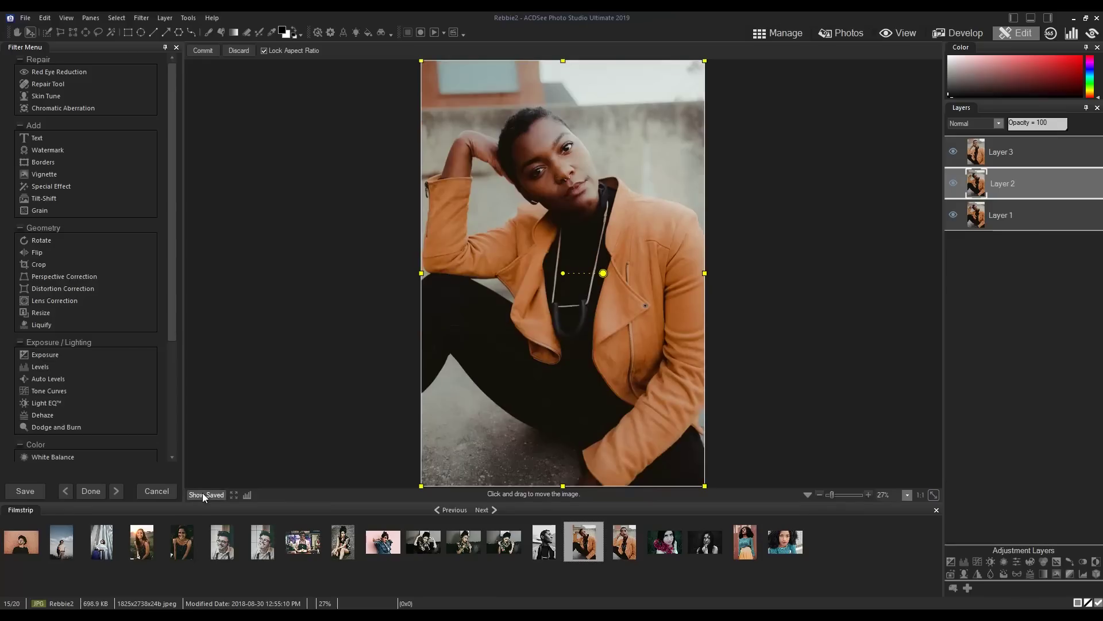
{"action": "left_click", "coordinate": [202, 492]}
{"action": "left_click", "coordinate": [203, 492]}
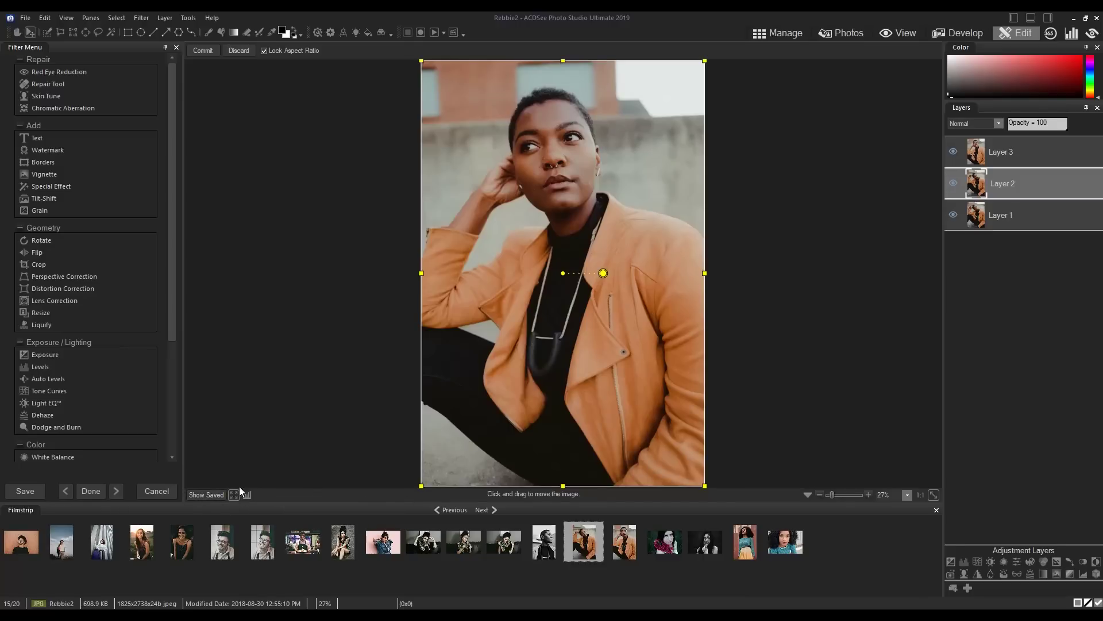
{"action": "left_click", "coordinate": [198, 51]}
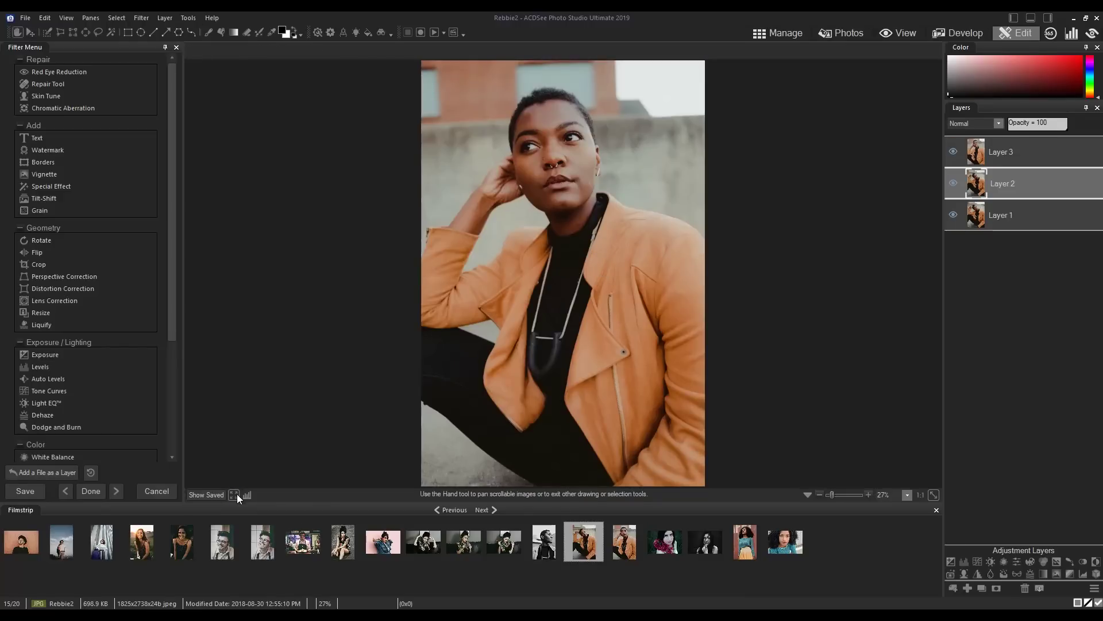
{"action": "left_click", "coordinate": [236, 494]}
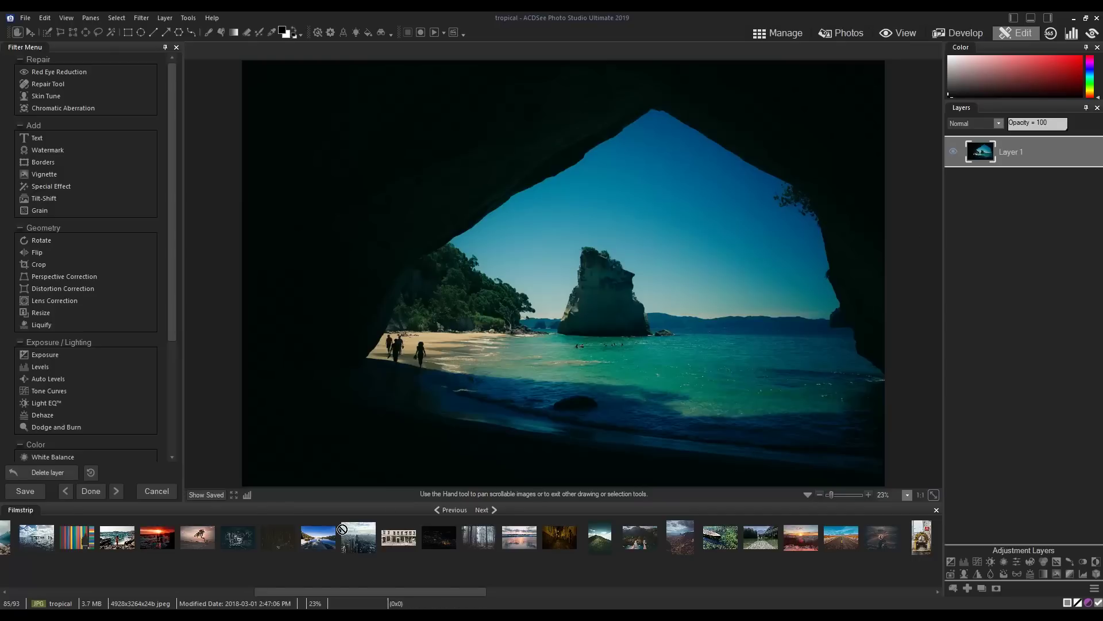
- Add the lake dock photo from the filmstrip as a layer above Layer 1, scale it over the whole canvas, and commit
{"action": "left_click_drag", "start_coordinate": [814, 340], "coordinate": [1032, 136]}
{"action": "left_click_drag", "start_coordinate": [908, 70], "coordinate": [862, 101]}
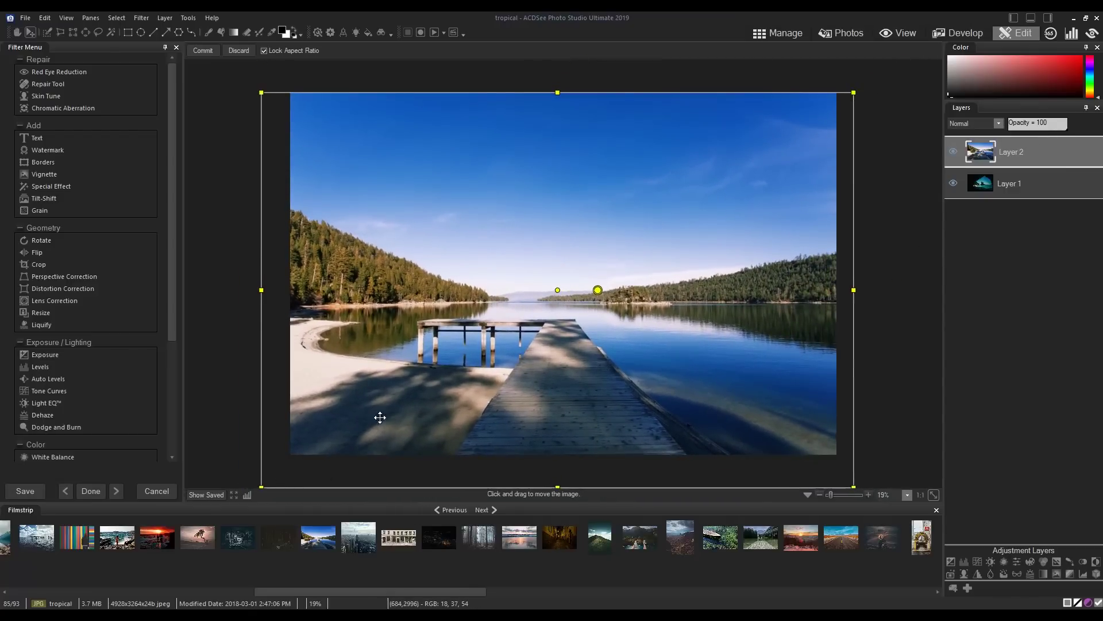
{"action": "left_click_drag", "start_coordinate": [379, 418], "coordinate": [369, 389]}
{"action": "left_click", "coordinate": [199, 50]}
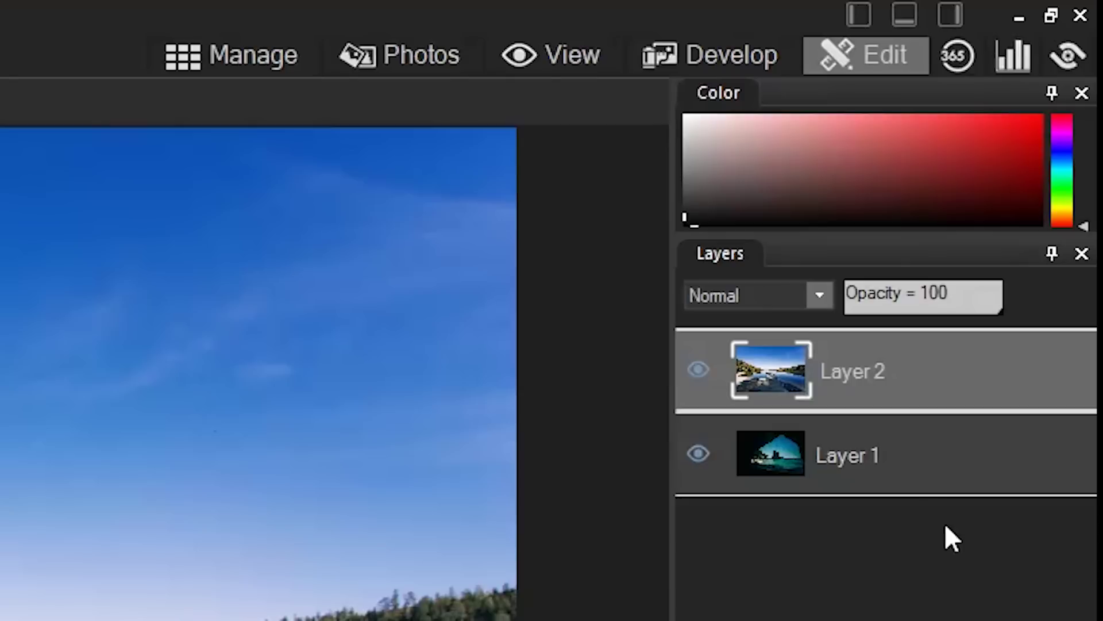
- Try Layer 1 above Layer 2, restore the layer order, and toggle Layer 2's visibility off and on
{"action": "left_click_drag", "start_coordinate": [933, 454], "coordinate": [906, 382]}
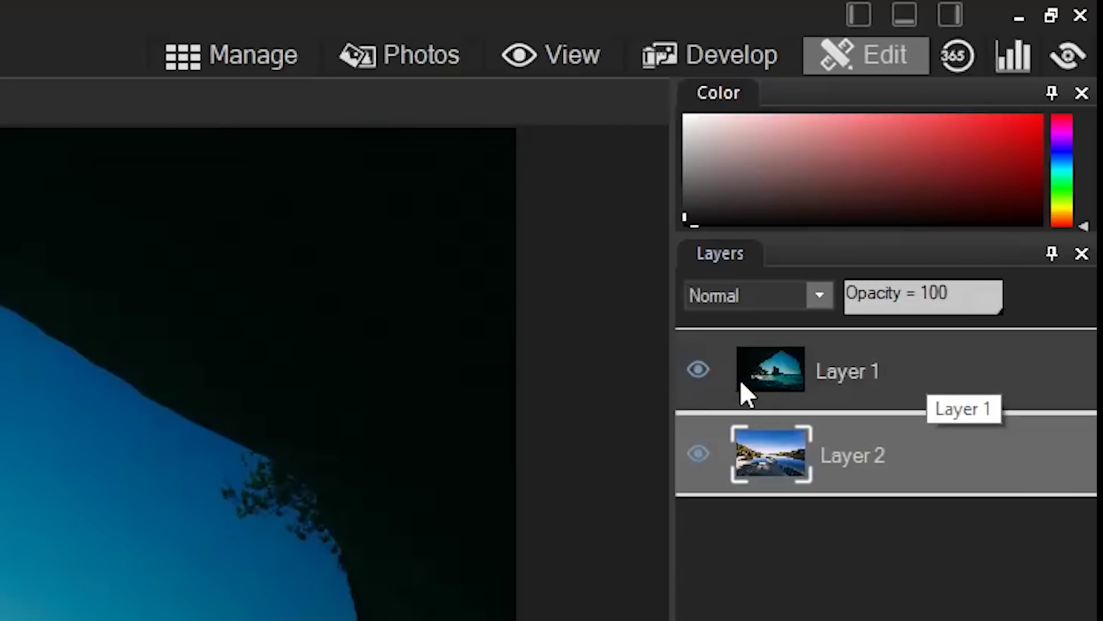
{"action": "left_click_drag", "start_coordinate": [874, 456], "coordinate": [860, 345]}
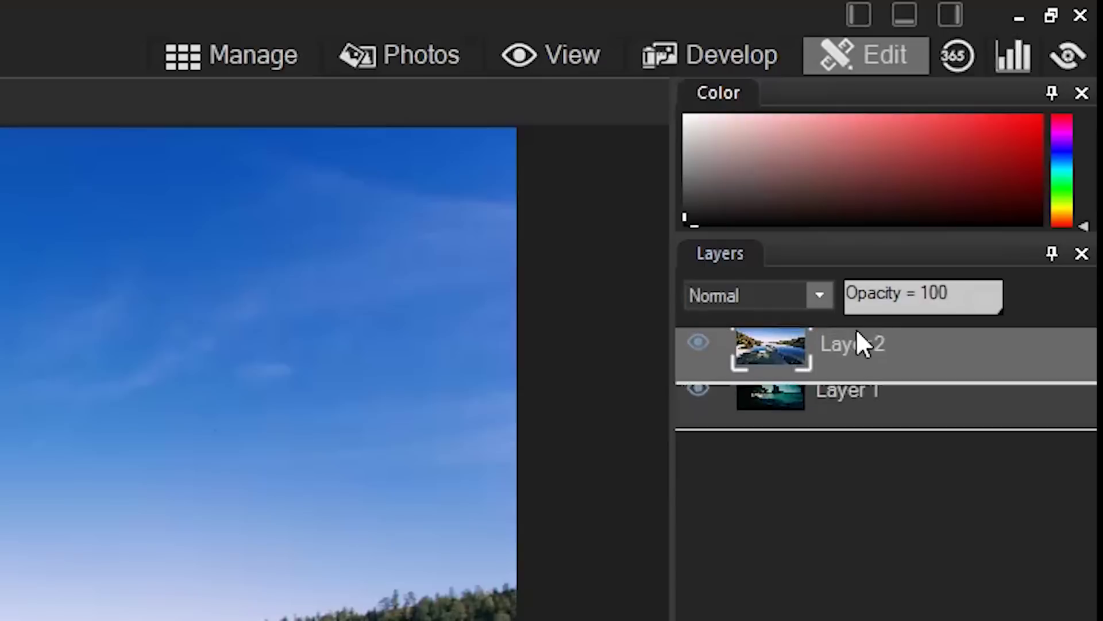
{"action": "left_click", "coordinate": [708, 368]}
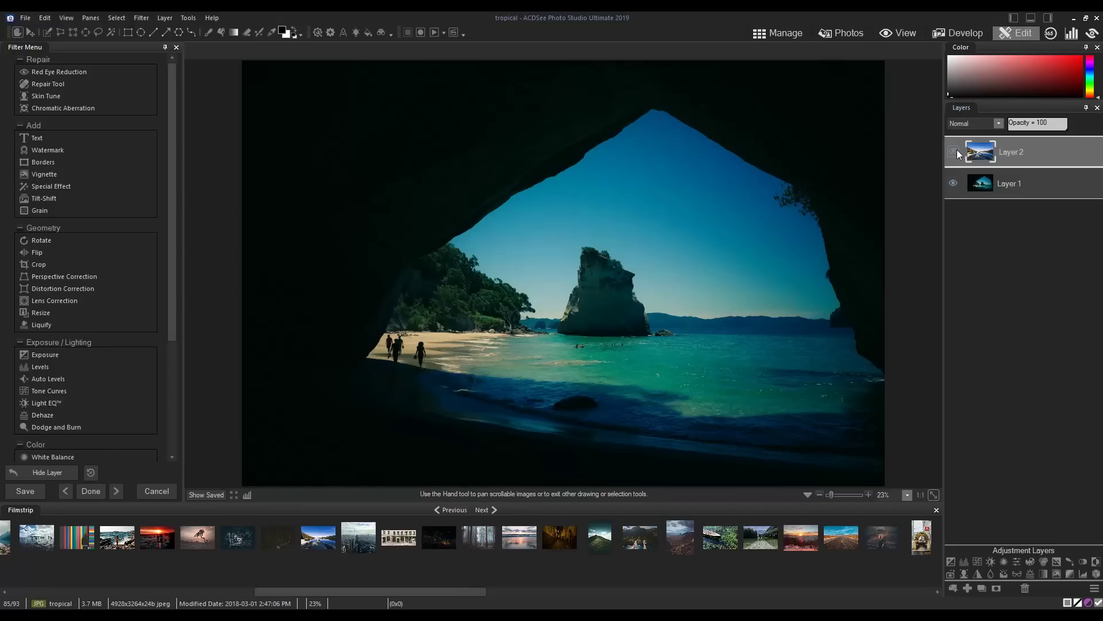
{"action": "left_click", "coordinate": [708, 364]}
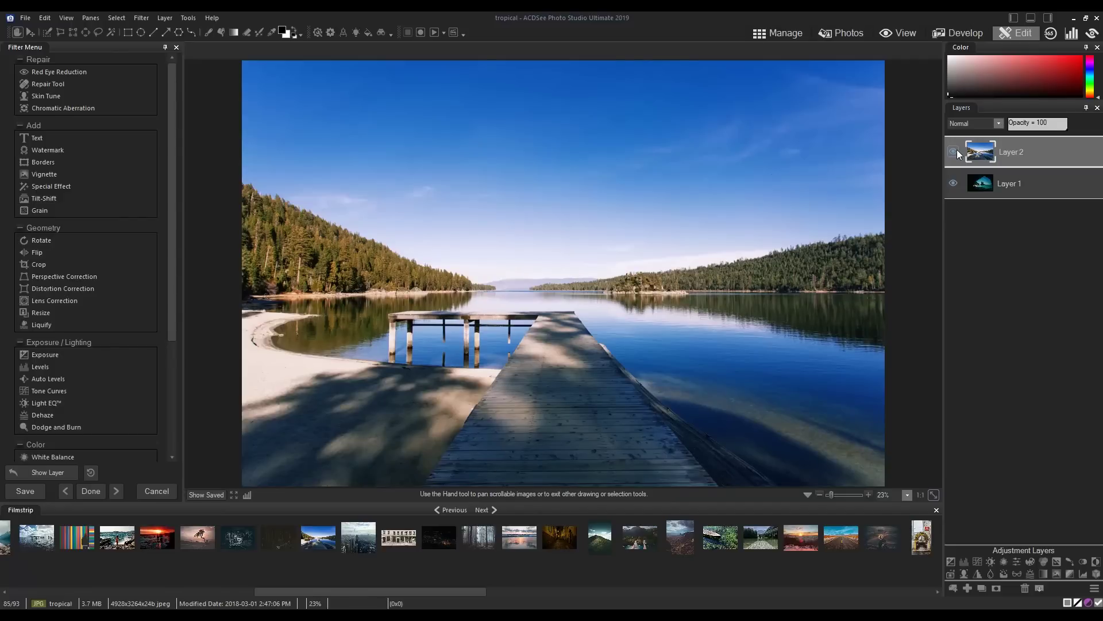
- Try opacity changes and the Screen, Multiply, Overlay, Hard light and Soft light blend modes on Layer 2, ending with Normal at opacity 100
{"action": "mouse_move", "coordinate": [1069, 120]}
{"action": "left_mouse_down"}
{"action": "mouse_move", "coordinate": [1003, 120]}
{"action": "mouse_move", "coordinate": [1079, 128]}
{"action": "left_mouse_up"}
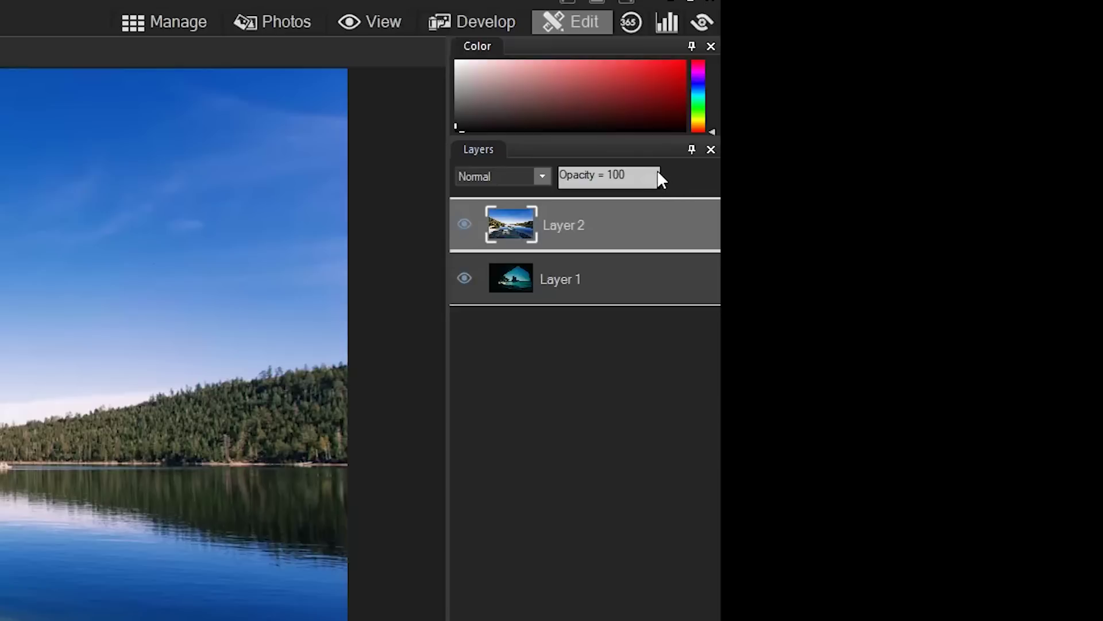
{"action": "left_click", "coordinate": [542, 176]}
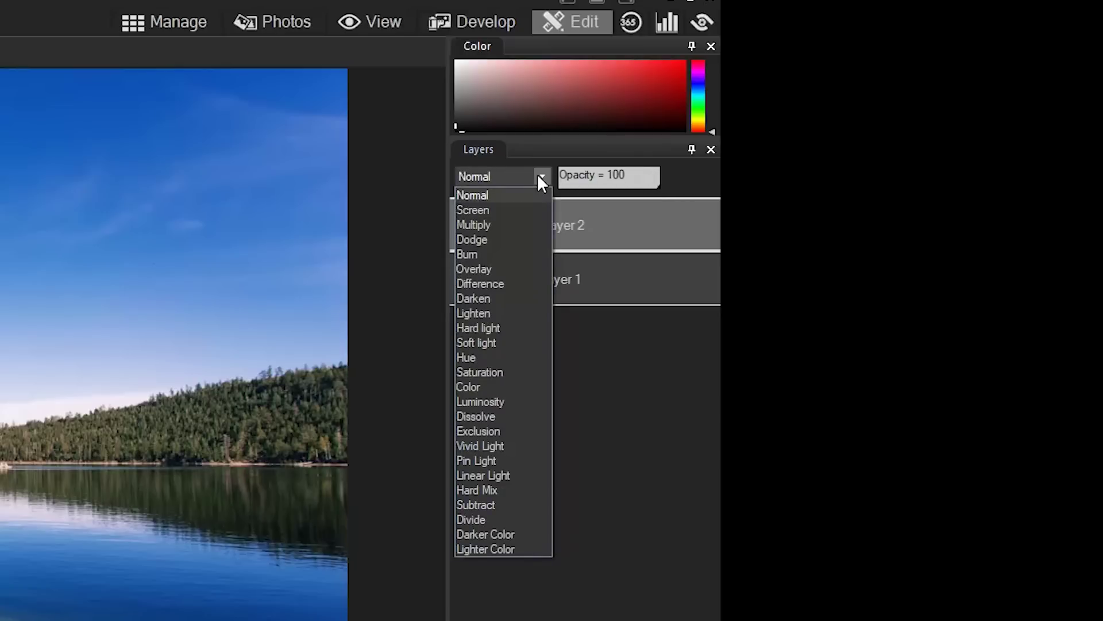
{"action": "left_click", "coordinate": [525, 208]}
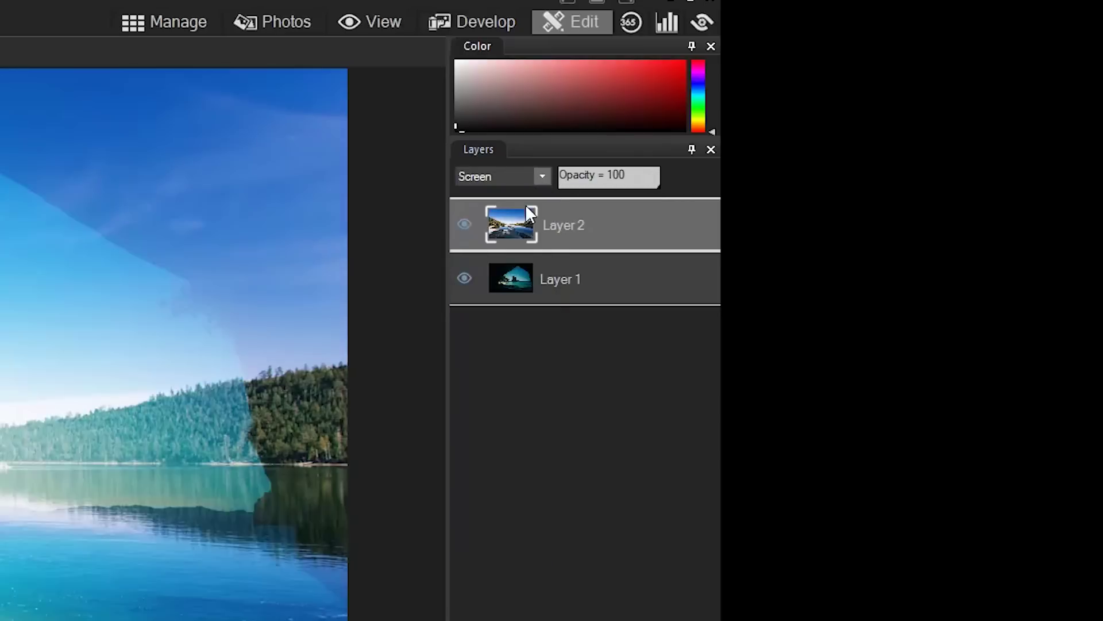
{"action": "left_click", "coordinate": [541, 178]}
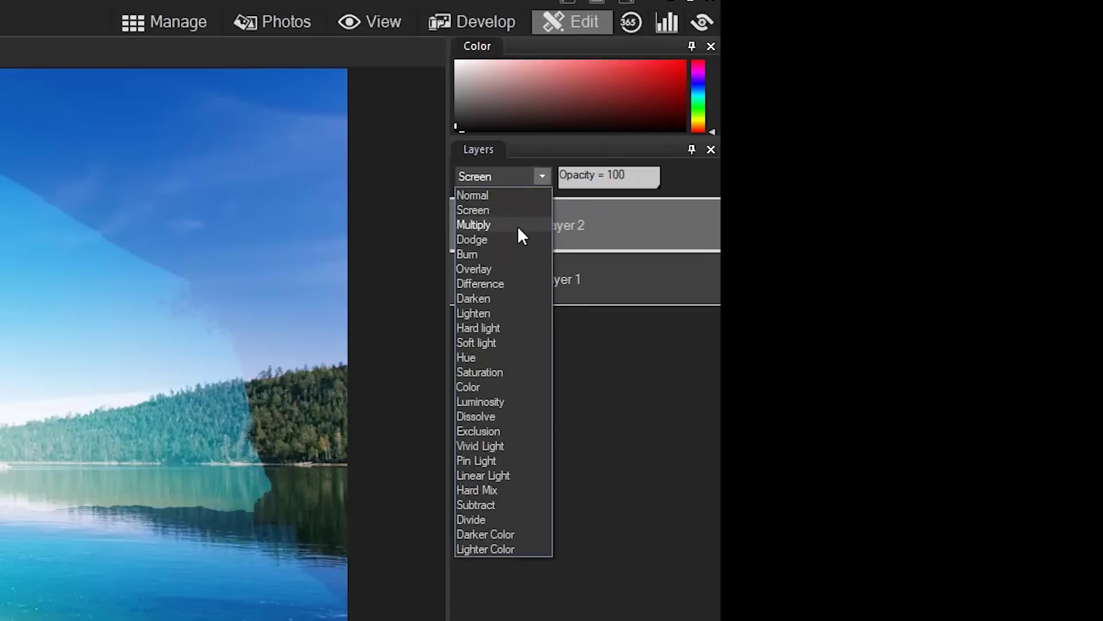
{"action": "left_click", "coordinate": [517, 225]}
{"action": "left_click", "coordinate": [539, 176]}
{"action": "left_click", "coordinate": [502, 268]}
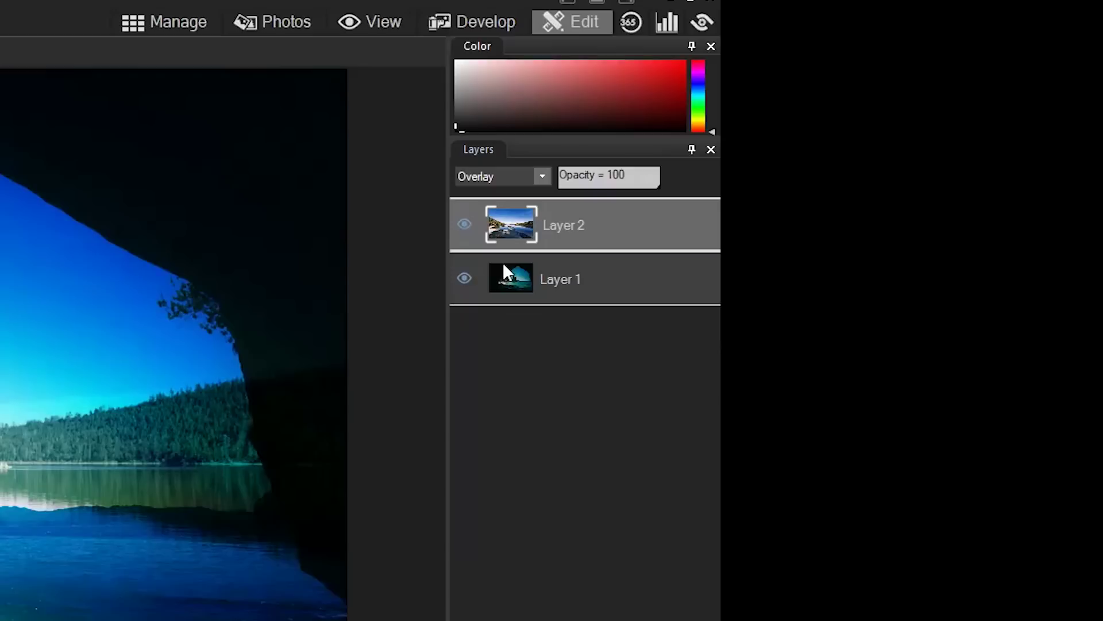
{"action": "left_click", "coordinate": [539, 177]}
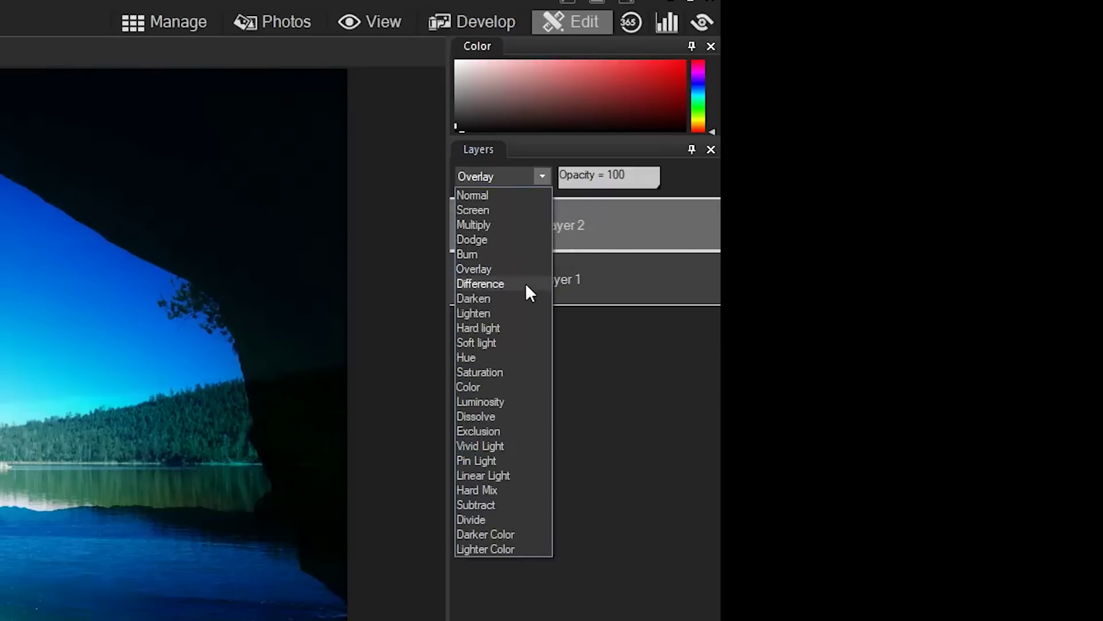
{"action": "left_click", "coordinate": [508, 326]}
{"action": "left_click", "coordinate": [540, 178]}
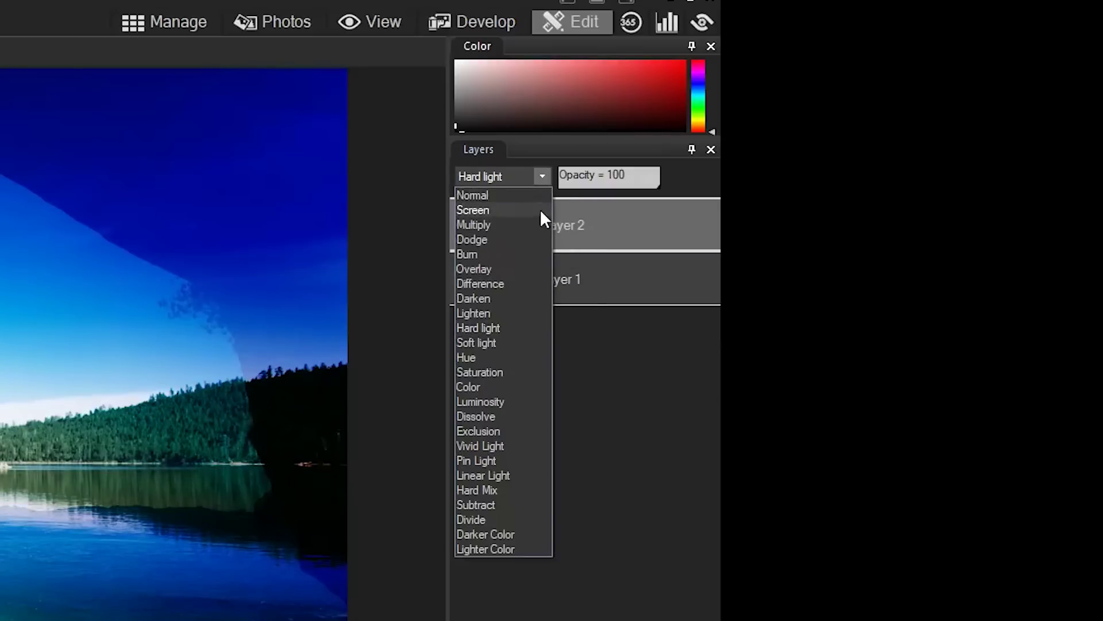
{"action": "left_click", "coordinate": [492, 344]}
{"action": "left_click", "coordinate": [510, 179]}
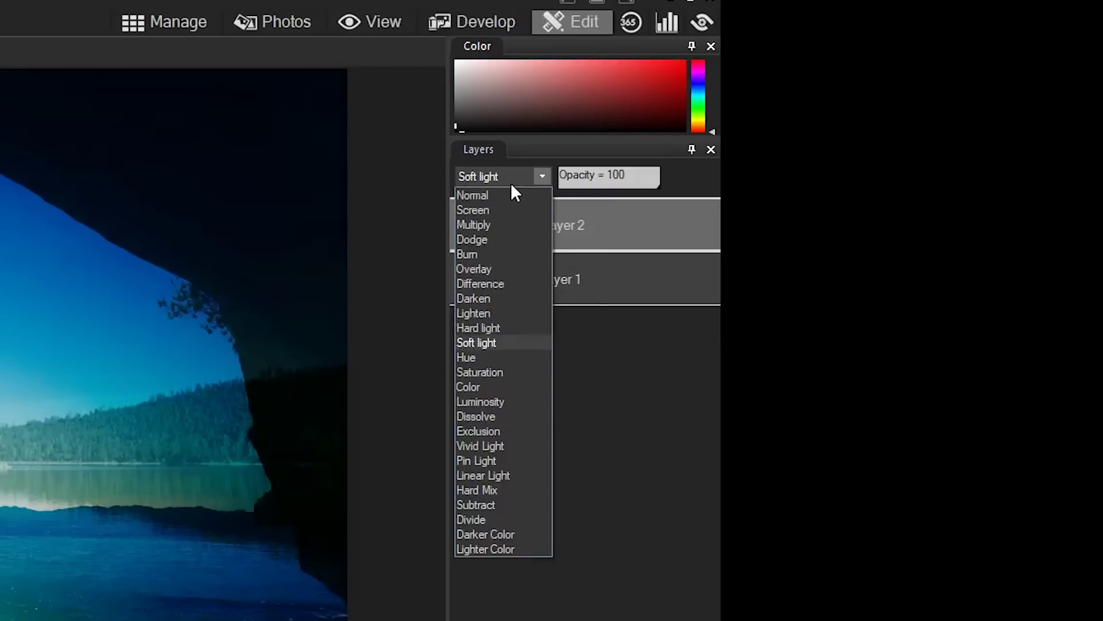
{"action": "left_click", "coordinate": [505, 192]}
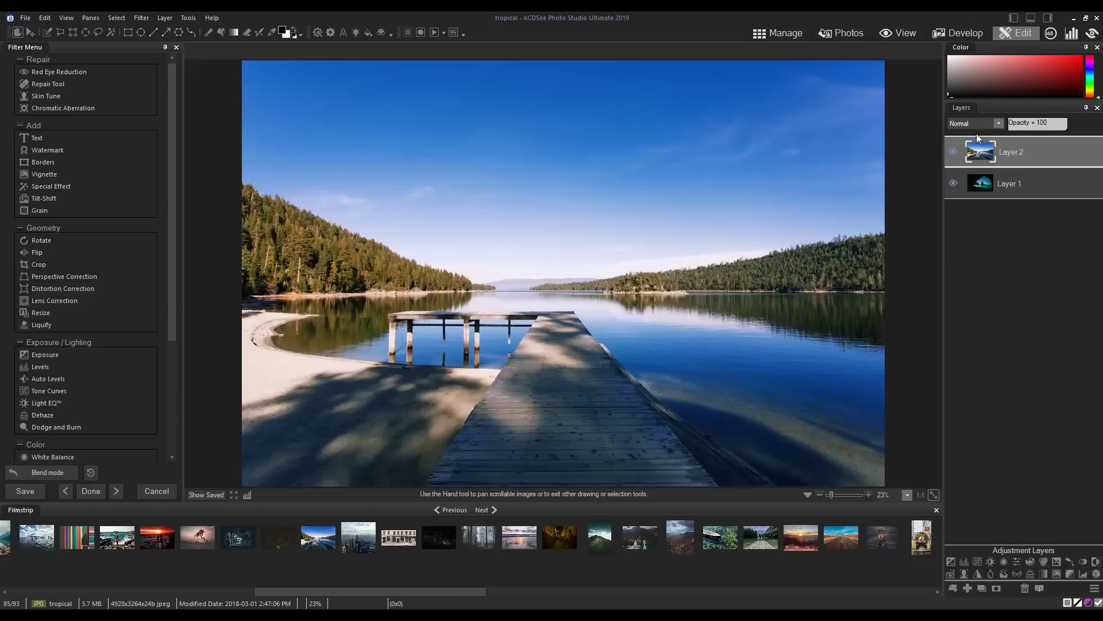
- Add a Vibrance adjustment layer above Layer 2, set its saturation to 13, and clip it to Layer 2
{"action": "left_click", "coordinate": [1018, 564]}
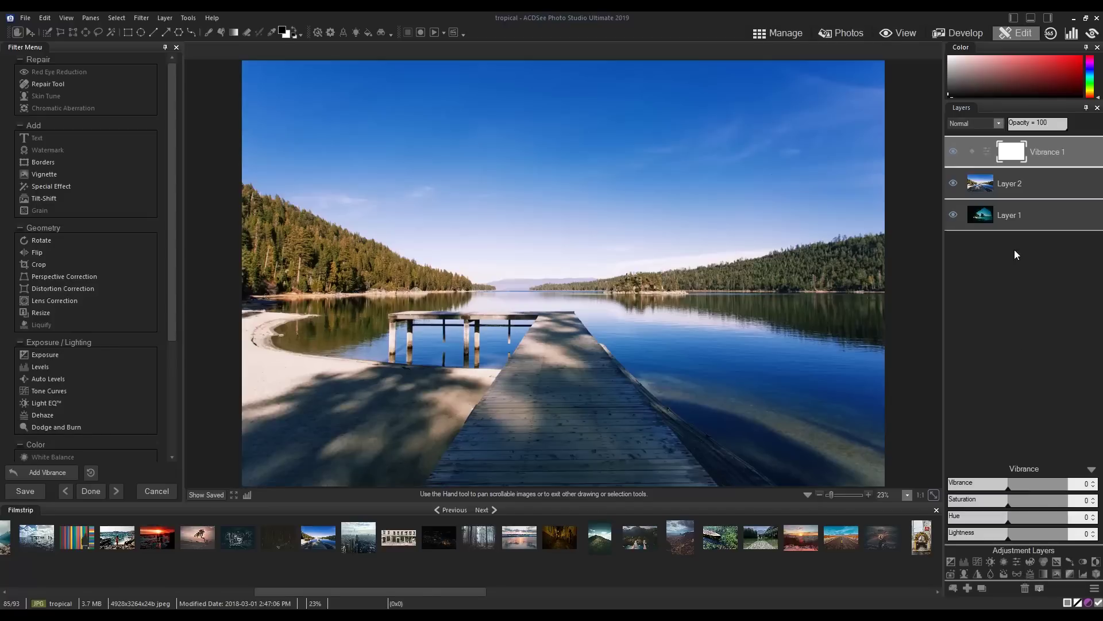
{"action": "left_click_drag", "start_coordinate": [1063, 145], "coordinate": [1071, 193]}
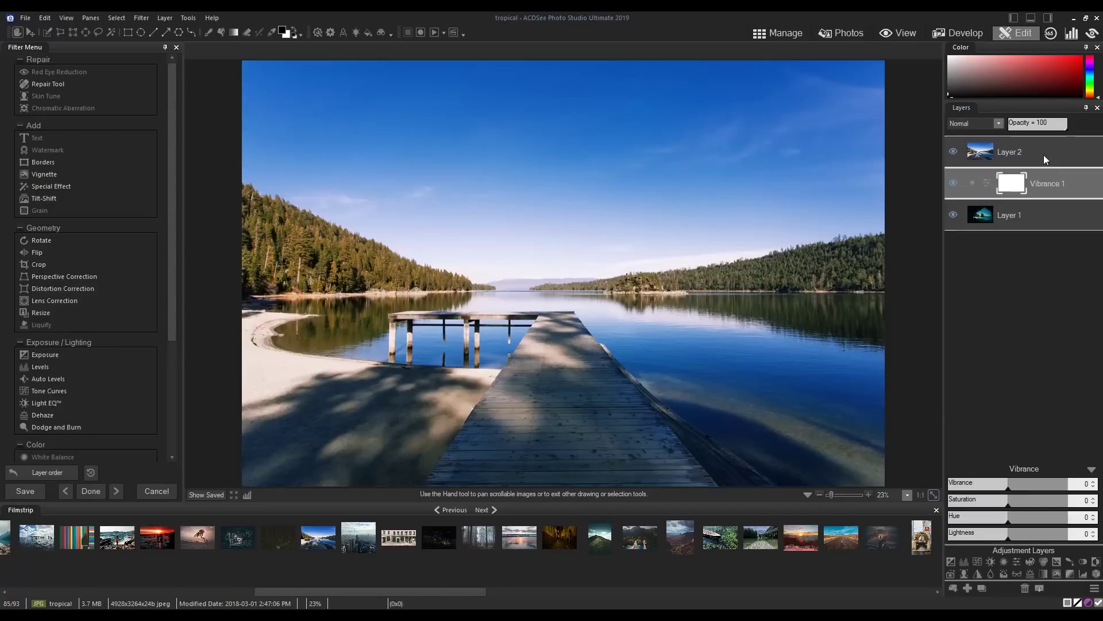
{"action": "left_click_drag", "start_coordinate": [1044, 154], "coordinate": [1050, 243]}
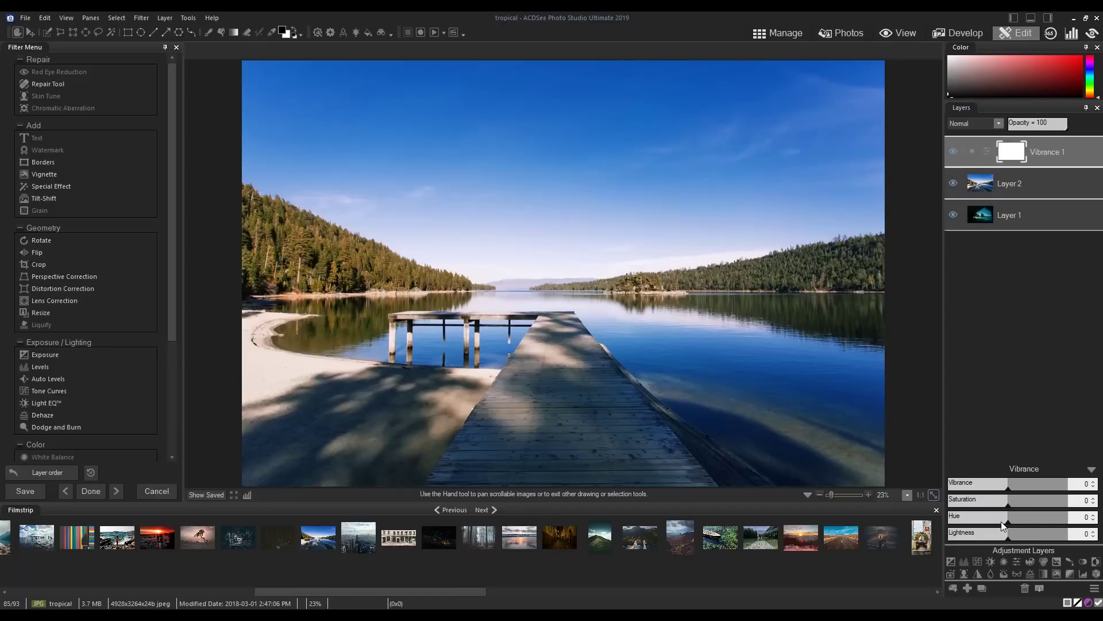
{"action": "mouse_move", "coordinate": [1016, 506]}
{"action": "left_mouse_down"}
{"action": "mouse_move", "coordinate": [1026, 507]}
{"action": "mouse_move", "coordinate": [1014, 505]}
{"action": "left_mouse_up"}
{"action": "left_click", "coordinate": [972, 154]}
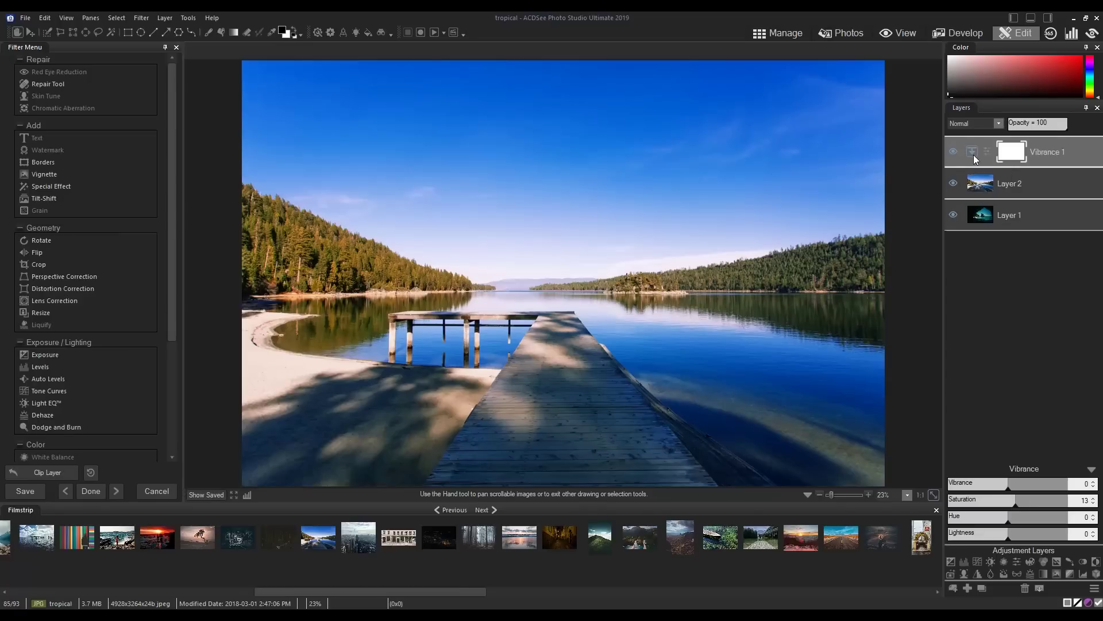
- Shrink Layer 2 to about two-thirds of the canvas width, commit, and compare the image with the Vibrance layer unclipped and clipped
{"action": "left_click", "coordinate": [1009, 181]}
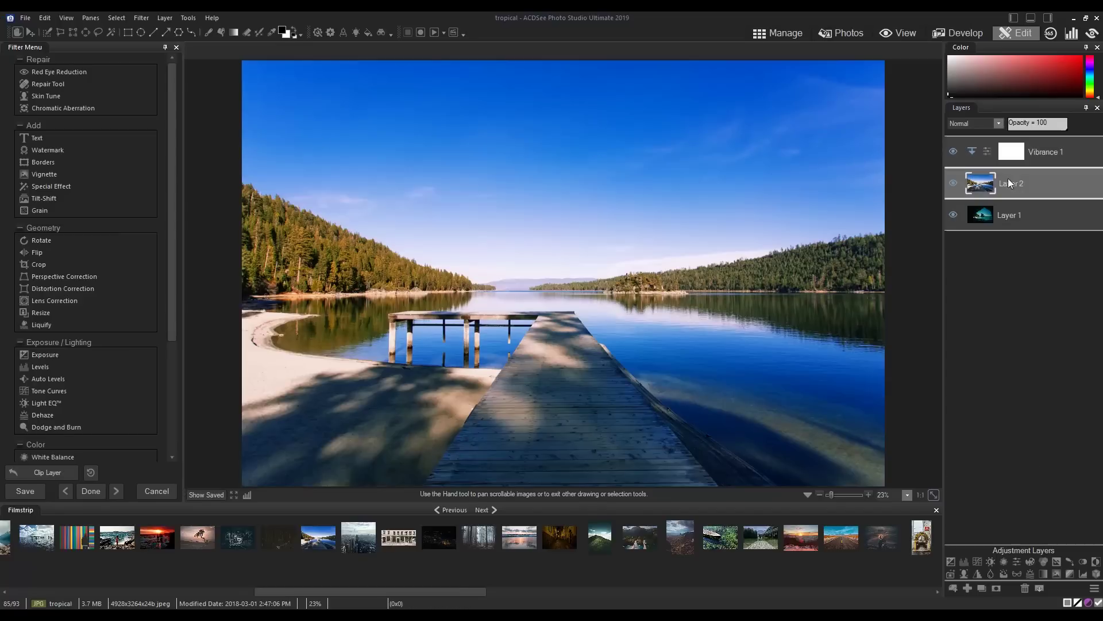
{"action": "left_click", "coordinate": [30, 32]}
{"action": "left_click_drag", "start_coordinate": [870, 77], "coordinate": [603, 227]}
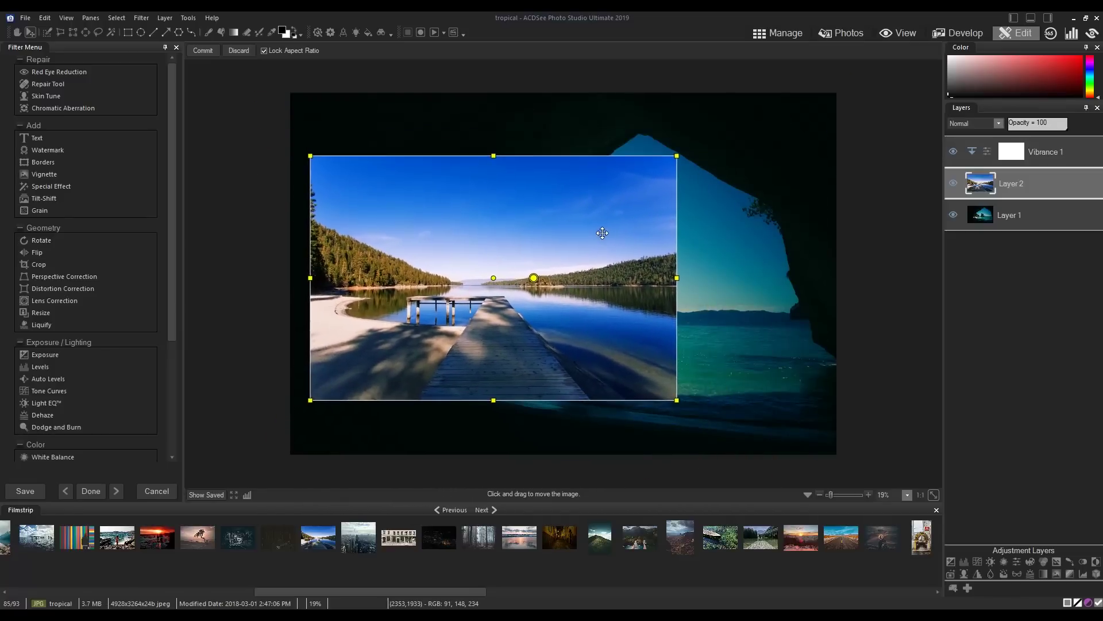
{"action": "left_click", "coordinate": [207, 50]}
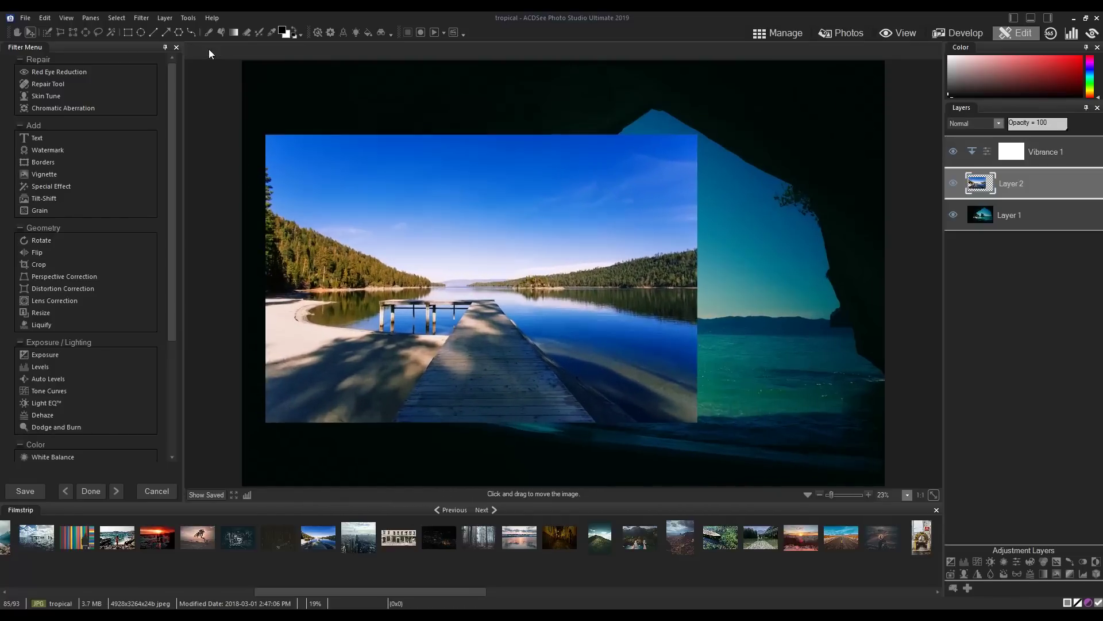
{"action": "left_click", "coordinate": [973, 152]}
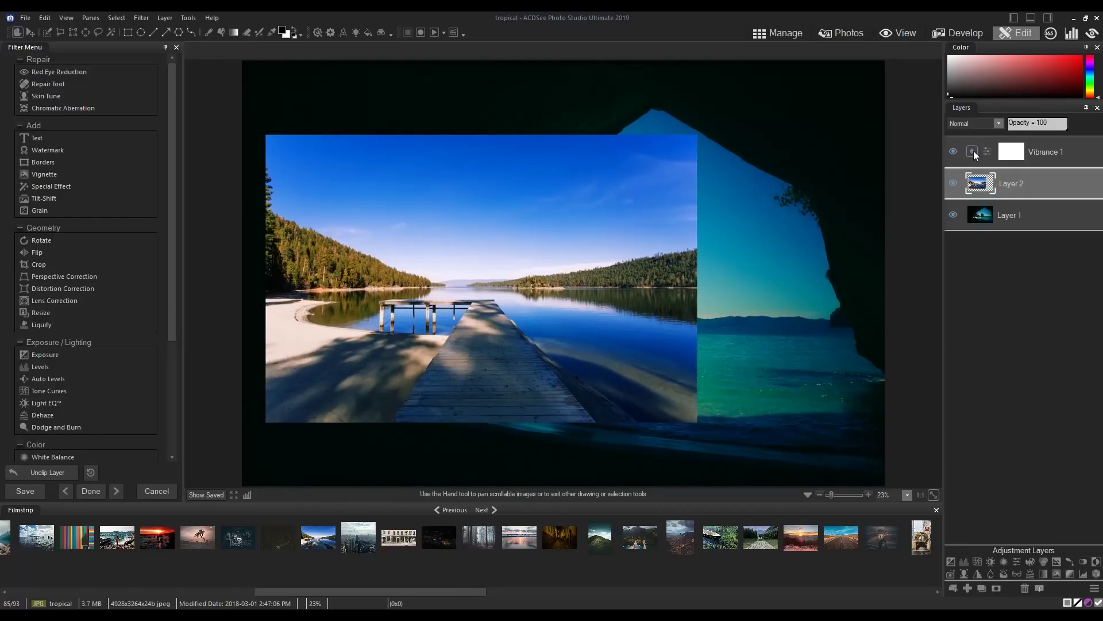
{"action": "left_click", "coordinate": [973, 151]}
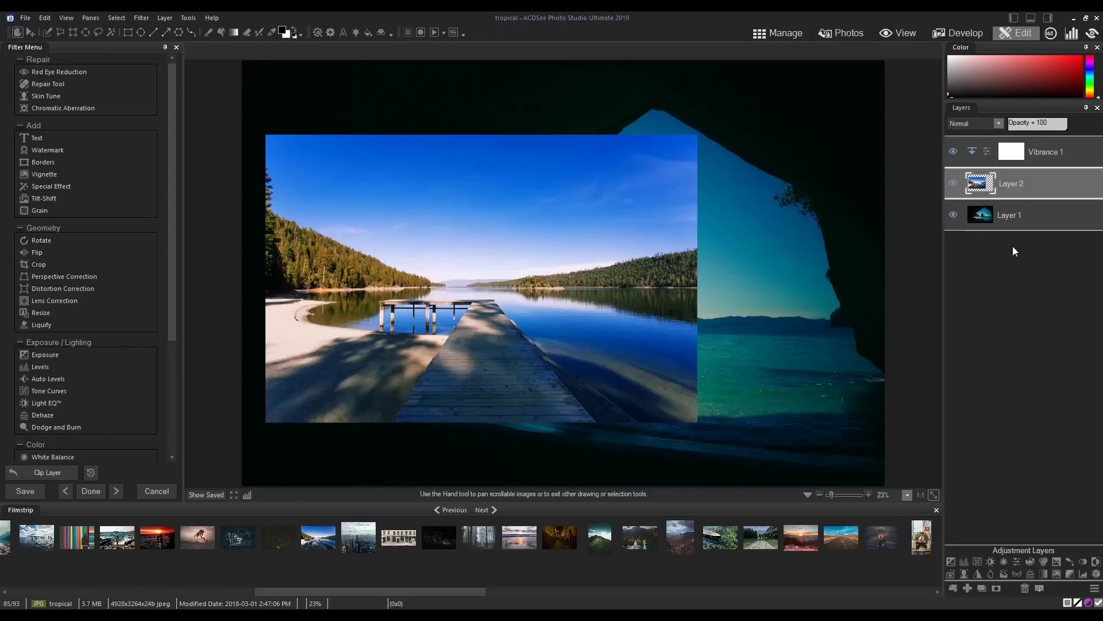
- Add a Black & White adjustment layer above Vibrance 1 and clip it, with green at 59 and blue at 11
{"action": "left_click", "coordinate": [1085, 568]}
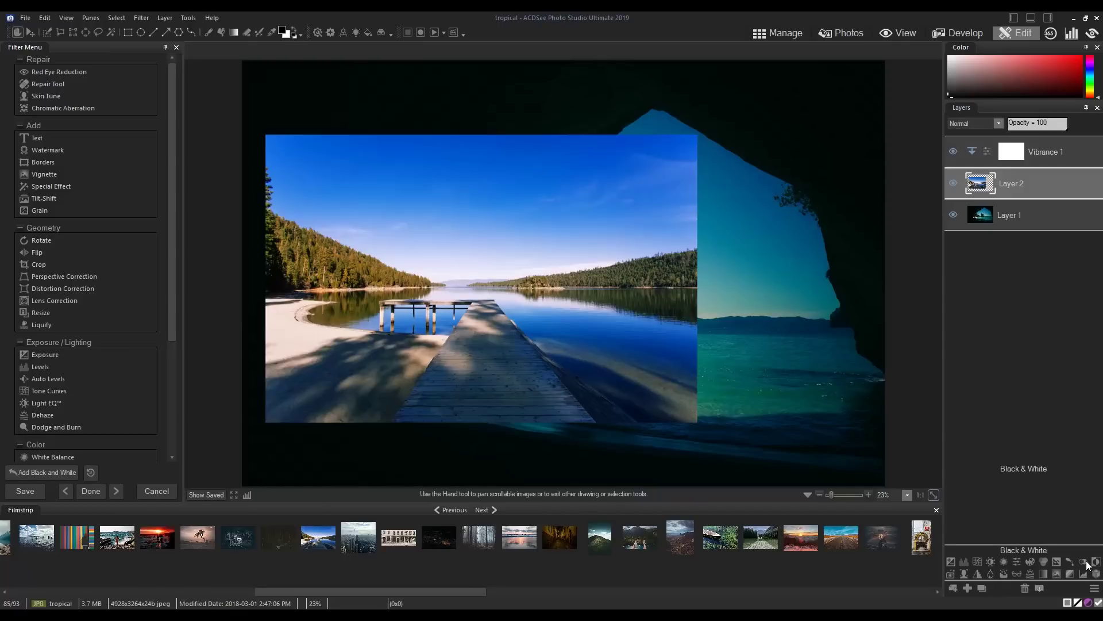
{"action": "left_click_drag", "start_coordinate": [1082, 169], "coordinate": [1063, 147]}
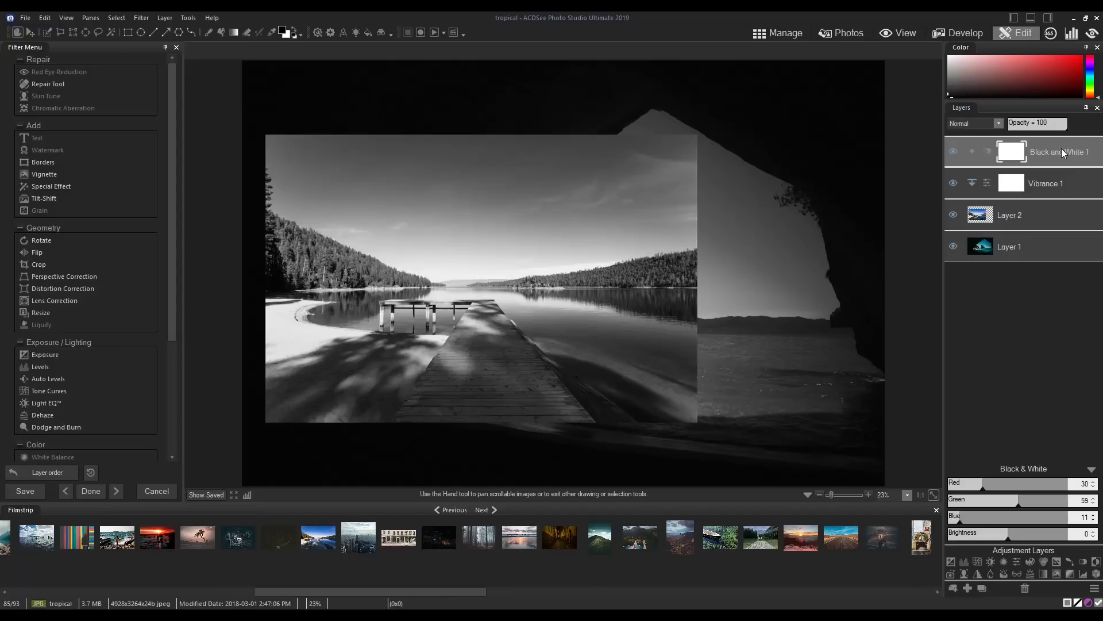
{"action": "left_click", "coordinate": [973, 151]}
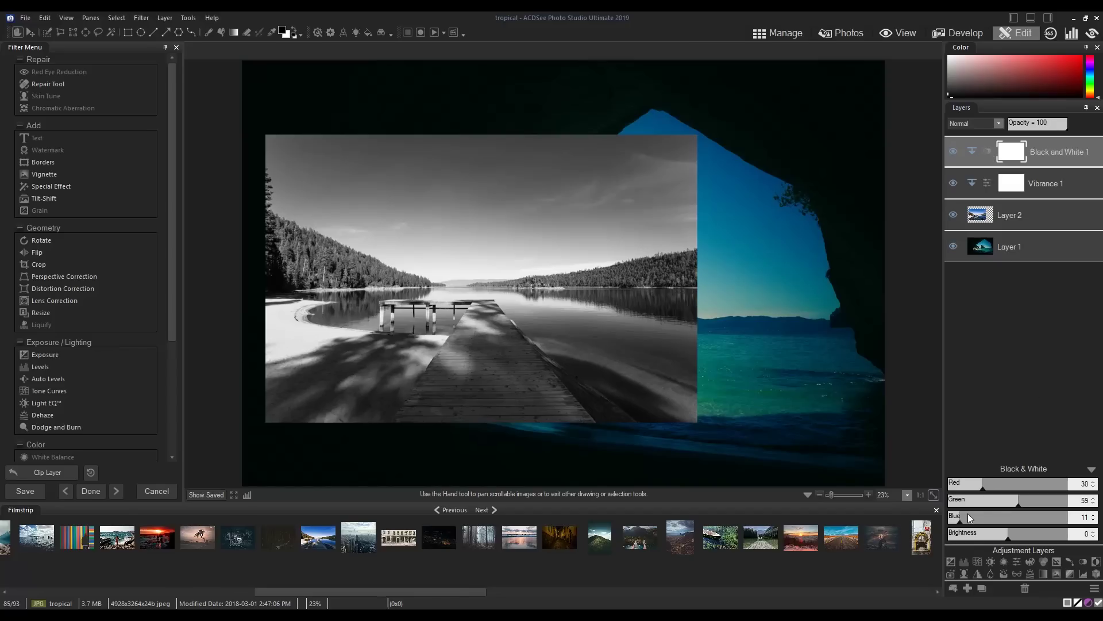
{"action": "left_click_drag", "start_coordinate": [968, 515], "coordinate": [1020, 502]}
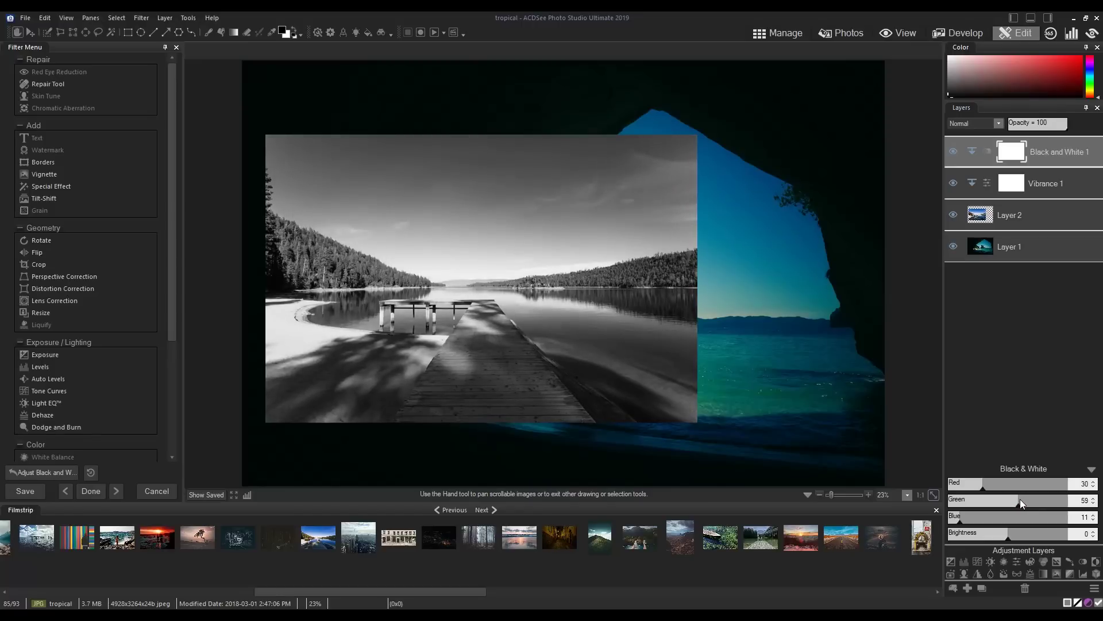
- Try feathering and inverting the Black and White 1 mask, returning feathering to 0 and the mask to its original state
{"action": "left_click", "coordinate": [1011, 151]}
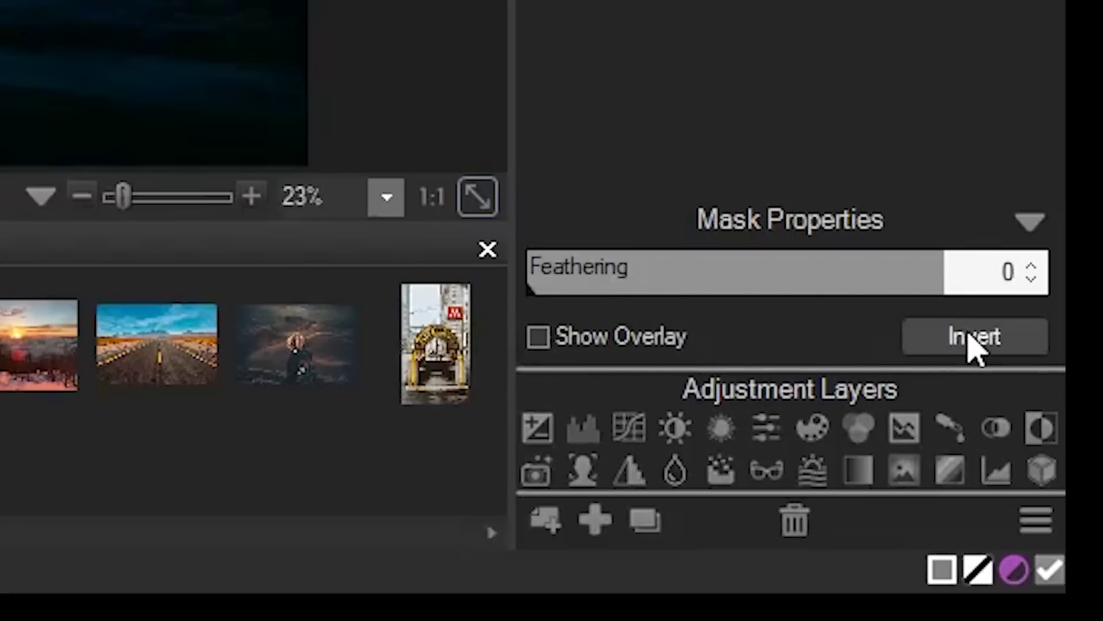
{"action": "left_click_drag", "start_coordinate": [594, 279], "coordinate": [528, 281]}
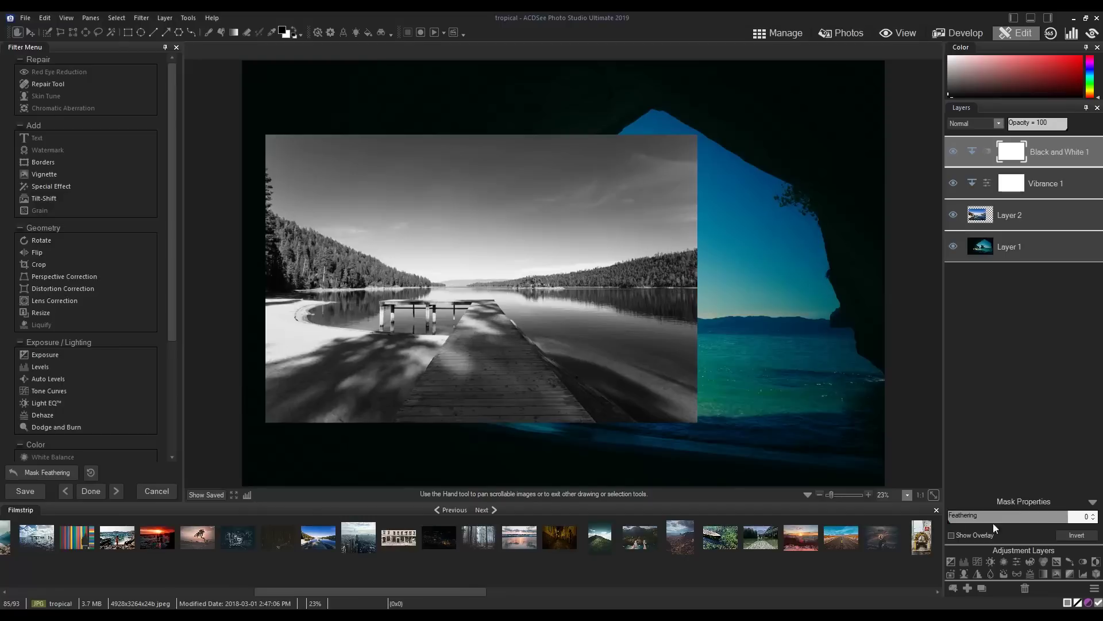
{"action": "left_click", "coordinate": [1077, 535]}
{"action": "left_click", "coordinate": [1077, 535]}
- Paint on the Black and White 1 mask with a size 199 brush at 100 opacity, starting at the dock photo's upper edge
{"action": "left_click", "coordinate": [1043, 183]}
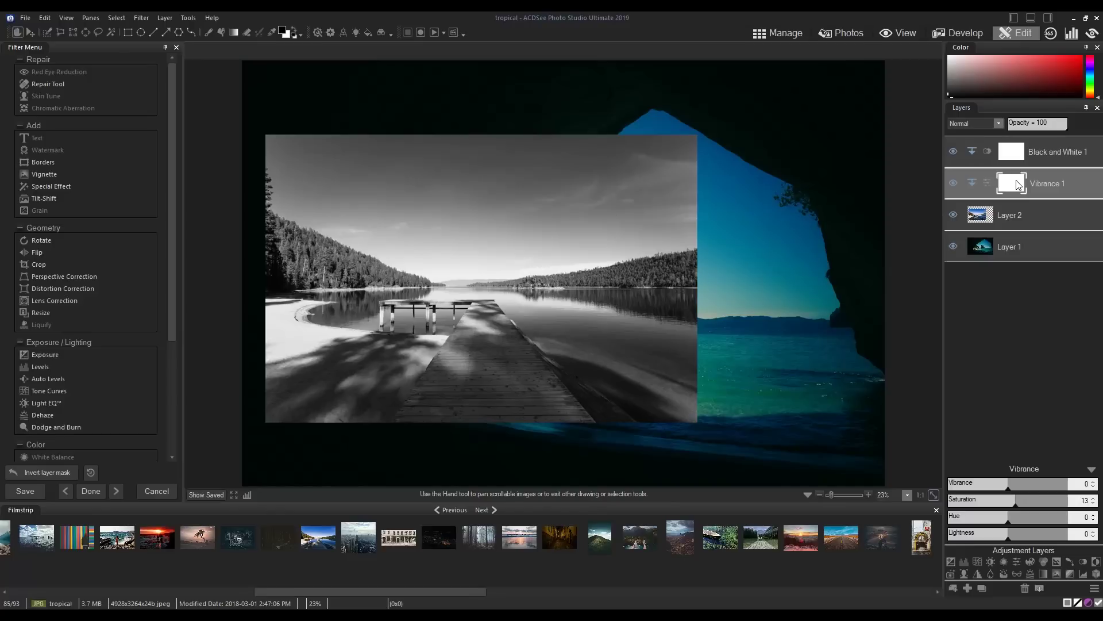
{"action": "left_click", "coordinate": [1015, 153]}
{"action": "left_click", "coordinate": [209, 32]}
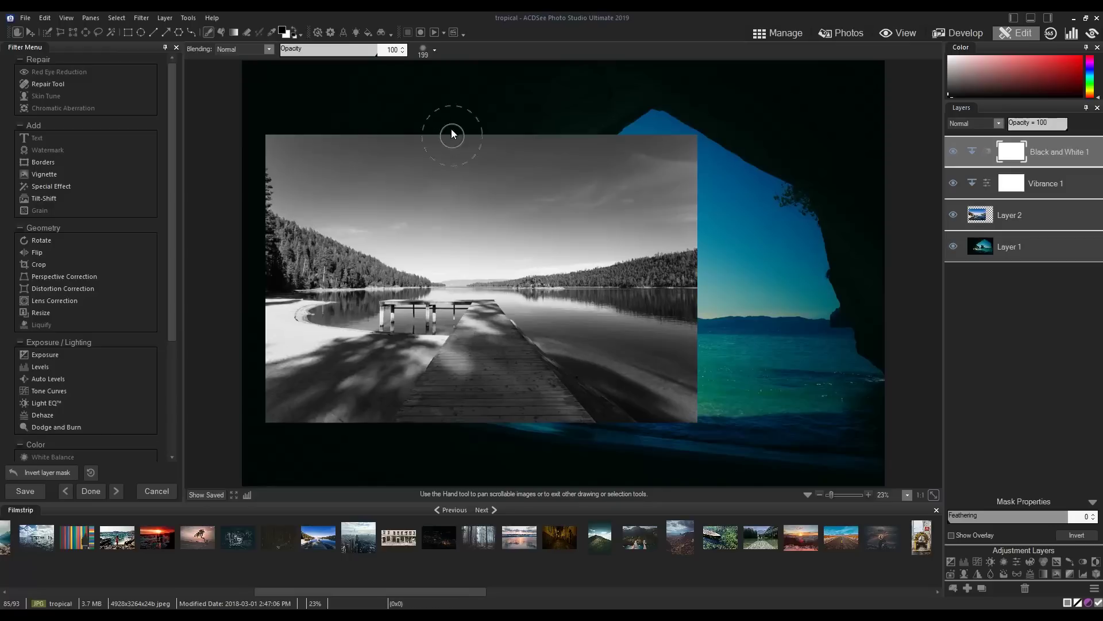
{"action": "mouse_move", "coordinate": [452, 134]}
{"action": "left_mouse_down"}
{"action": "mouse_move", "coordinate": [627, 172]}
{"action": "mouse_move", "coordinate": [379, 351]}
{"action": "mouse_move", "coordinate": [567, 309]}
{"action": "mouse_move", "coordinate": [699, 343]}
{"action": "mouse_move", "coordinate": [439, 410]}
{"action": "mouse_move", "coordinate": [492, 446]}
{"action": "mouse_move", "coordinate": [852, 437]}
{"action": "left_mouse_up"}
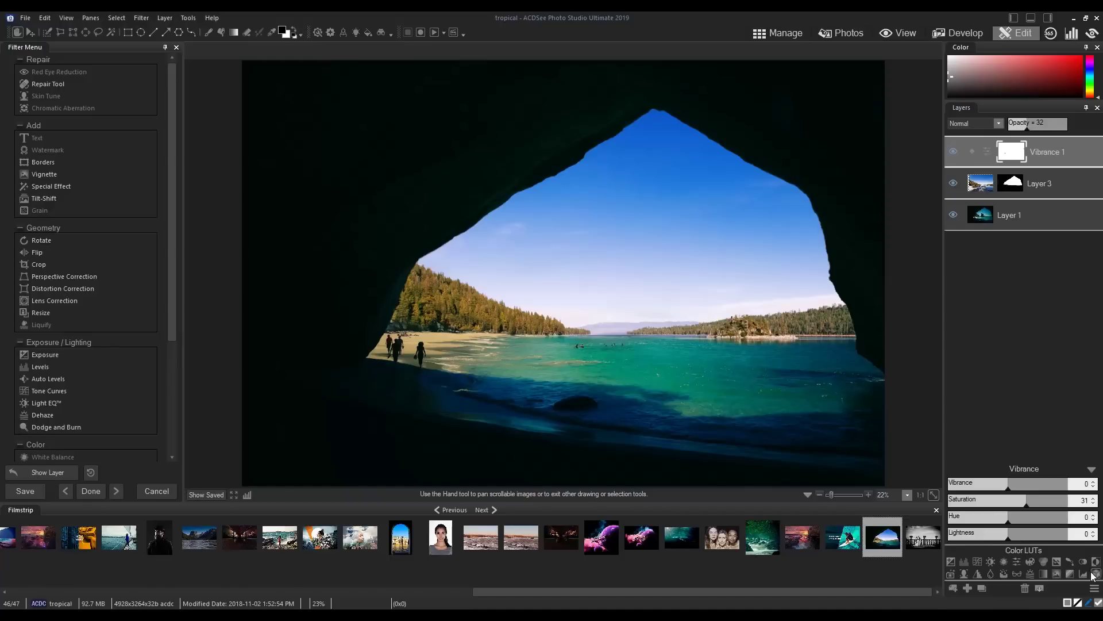
- Add a Photo Effect adjustment layer above Vibrance 1, choose the Instant effect, and adjust the layer's opacity
{"action": "left_click", "coordinate": [951, 574]}
{"action": "left_click", "coordinate": [973, 529]}
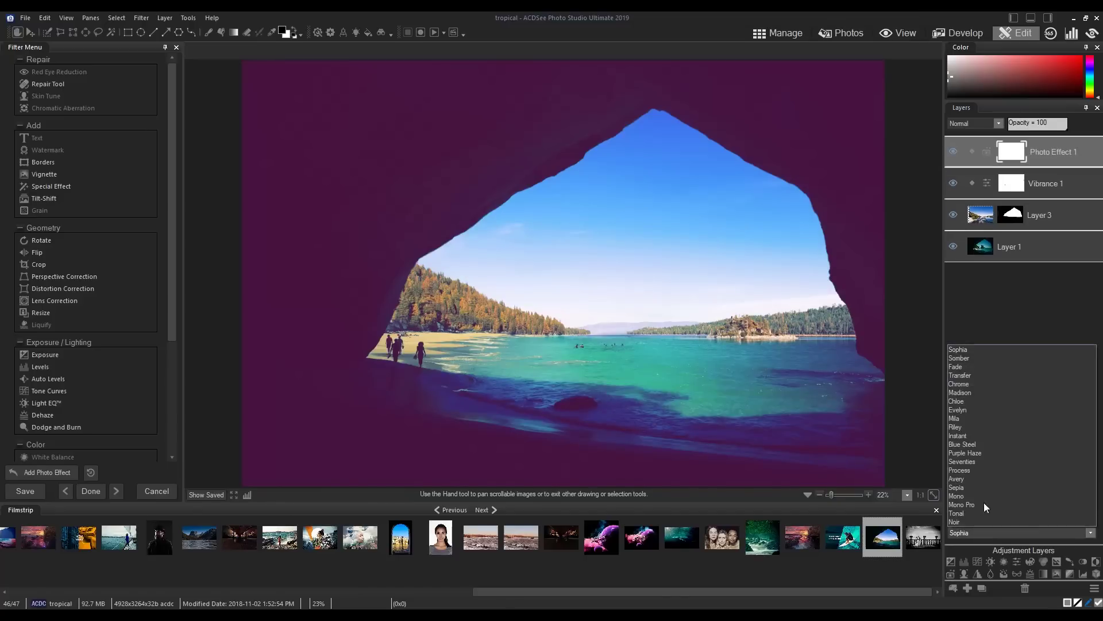
{"action": "left_click", "coordinate": [968, 435]}
{"action": "left_click_drag", "start_coordinate": [1041, 123], "coordinate": [1056, 129]}
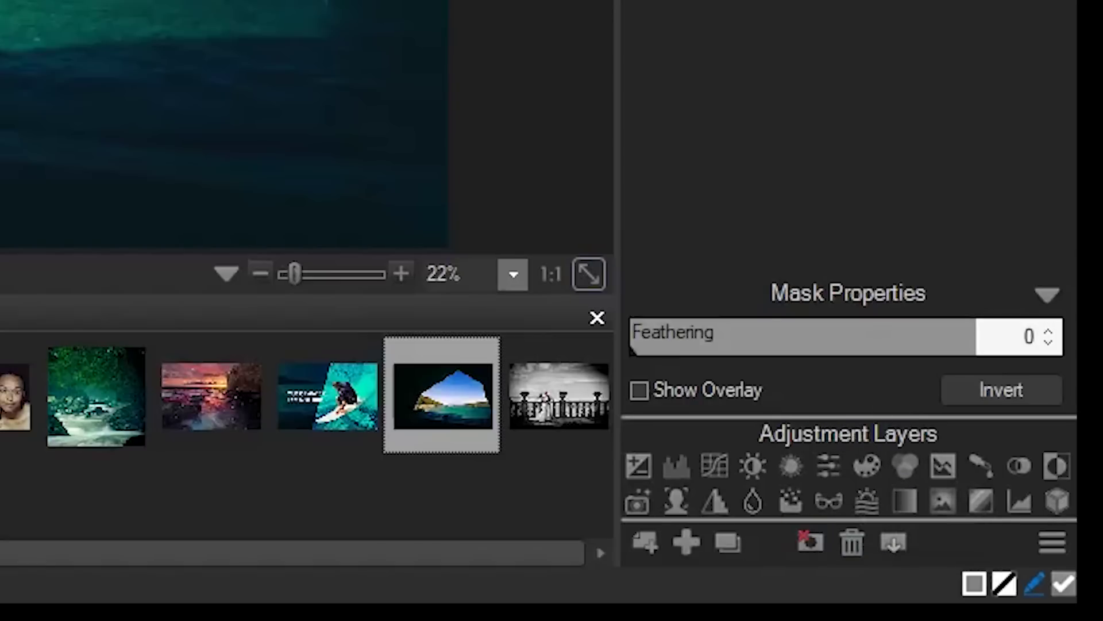
- Delete the Instant Photo Effect layer and merge the selected masked layer down
{"action": "left_click", "coordinate": [861, 545]}
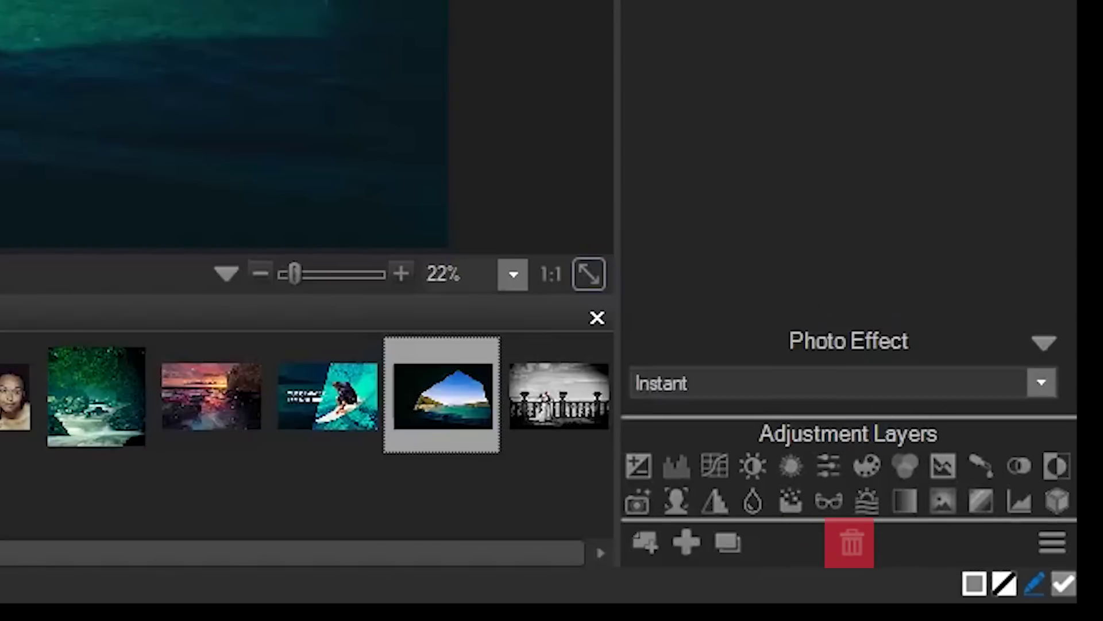
{"action": "left_click", "coordinate": [854, 554]}
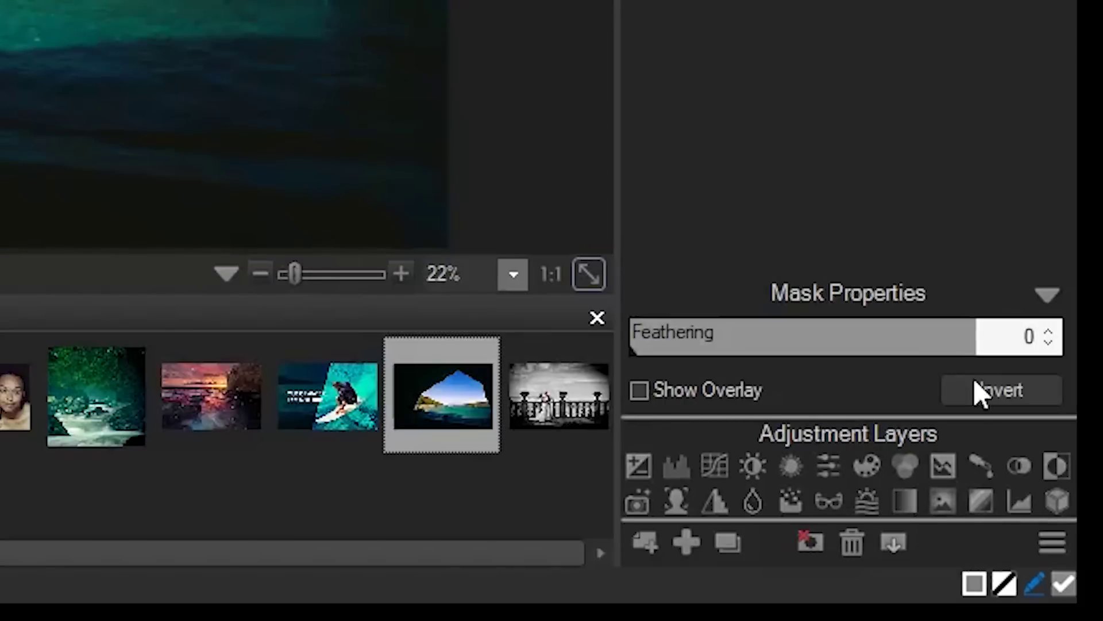
{"action": "left_click", "coordinate": [896, 547]}
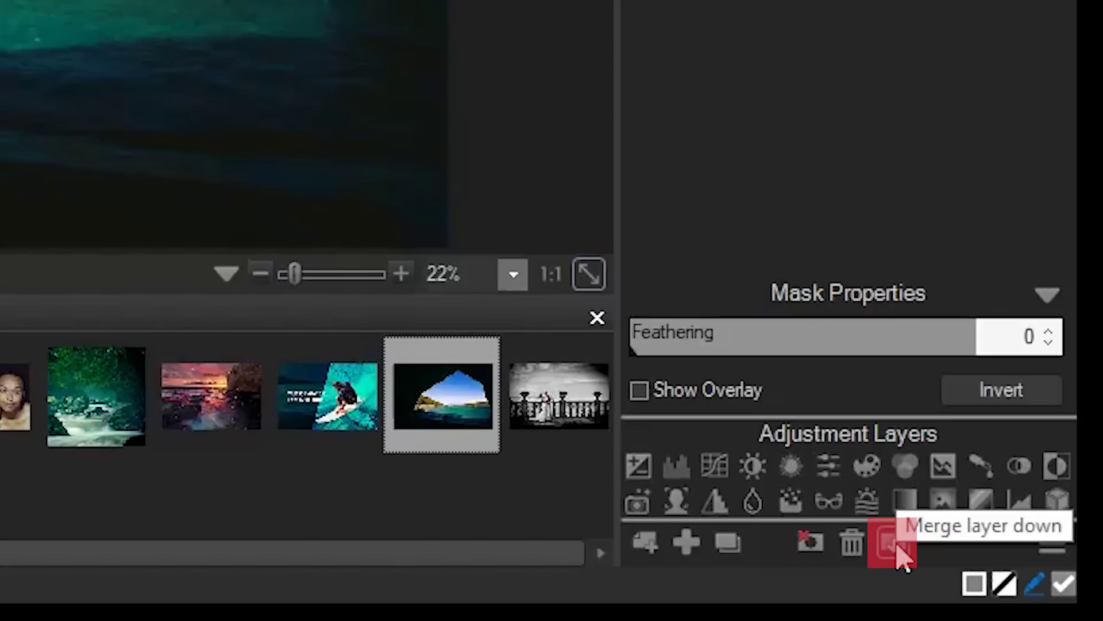